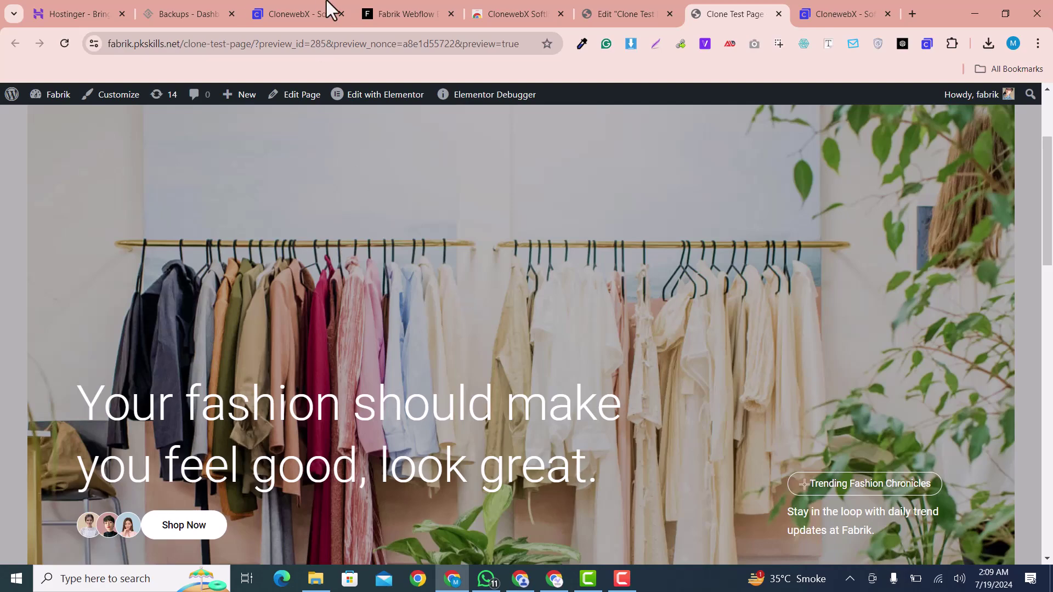
Move the Fabrik template tab after Clone Test Page and scroll through its hero and Featured Products.
left_click(401, 6)
mouse_move(401, 3)
left_mouse_down()
mouse_move(763, 3)
mouse_move(735, 11)
left_mouse_up()
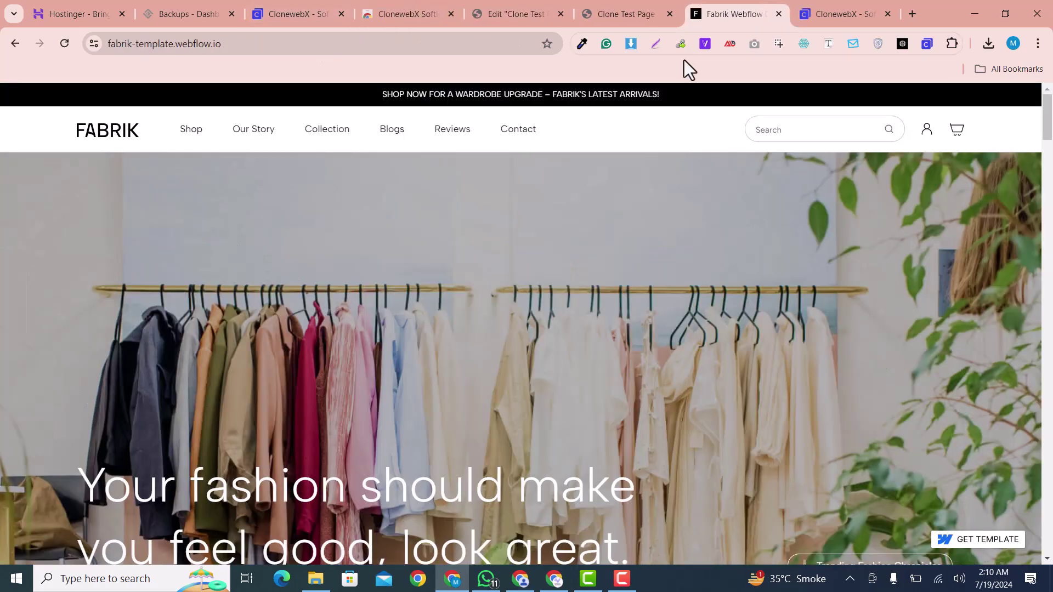
left_click_drag(1051, 118, 1034, 172)
scroll(962, 242, "up", 10)
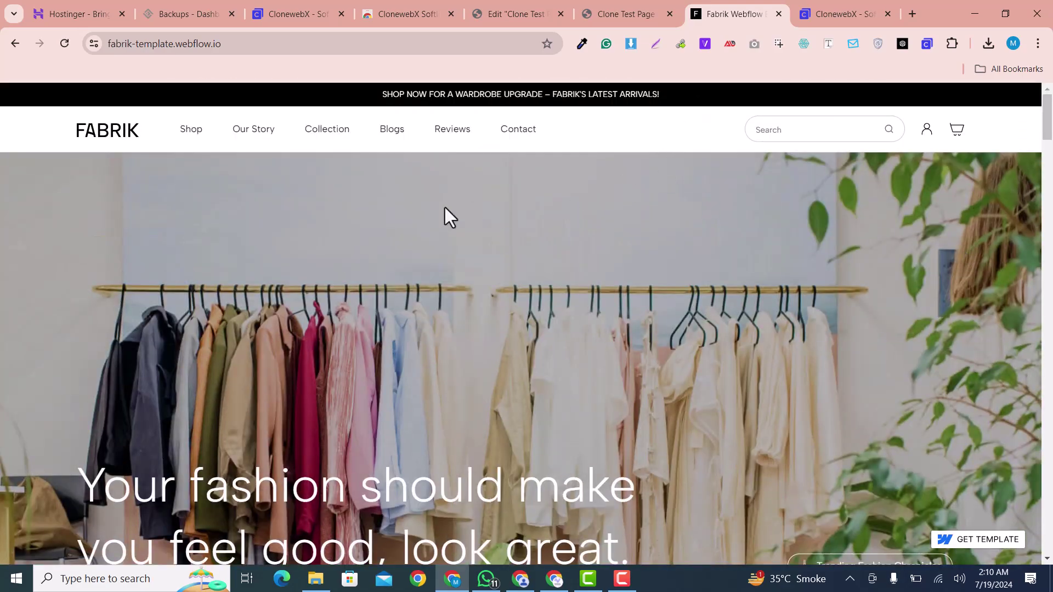
scroll(445, 217, "down", 10)
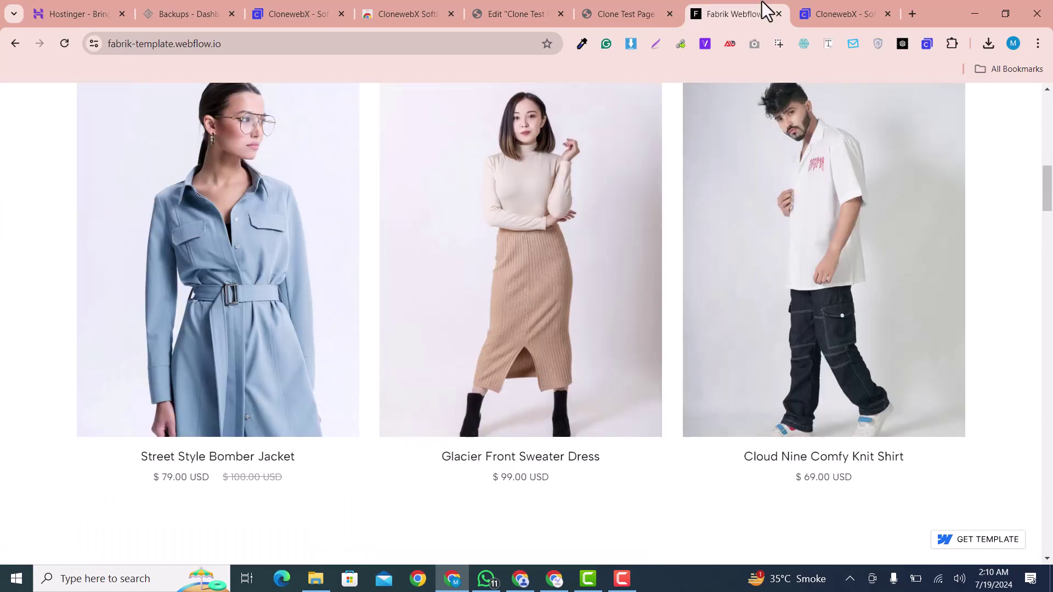
scroll(529, 276, "up", 4)
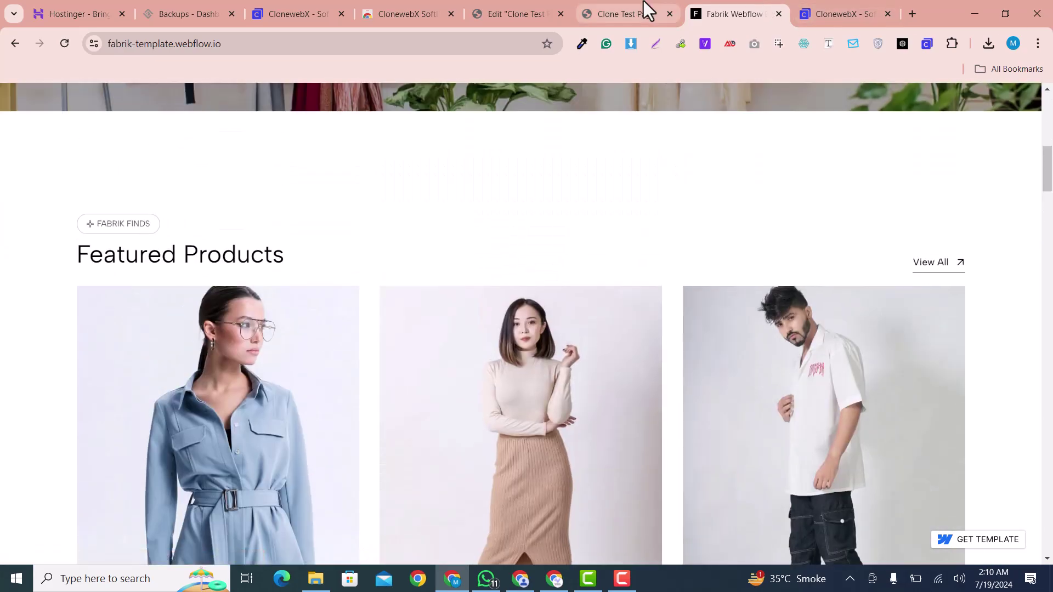
left_click(643, 2)
Scroll the Clone Test Page preview to compare its FABRIK header, hero and Featured Products.
scroll(416, 246, "down", 5)
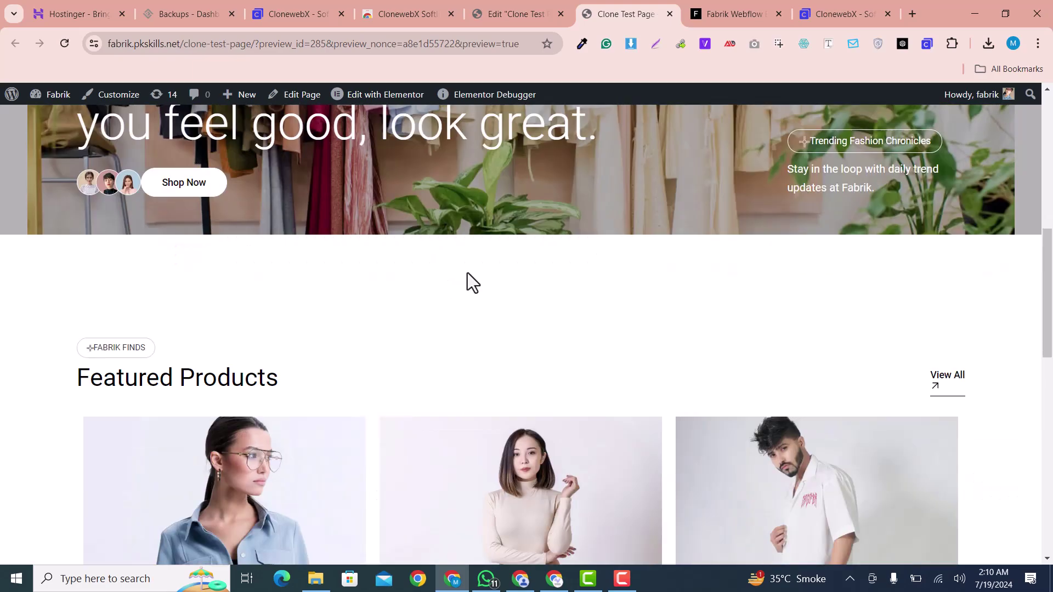
scroll(713, 319, "down", 12)
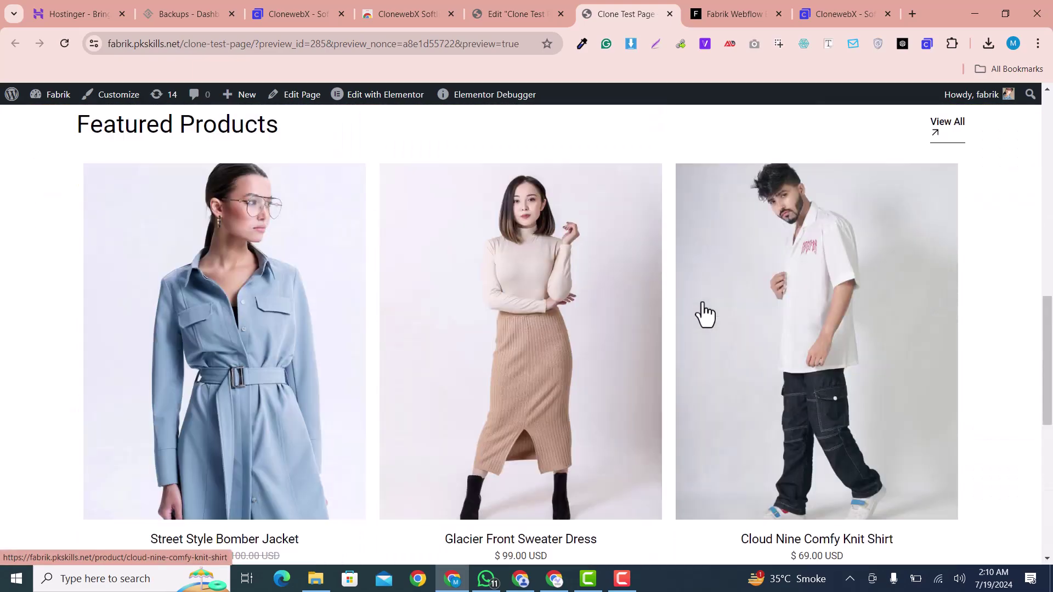
scroll(460, 266, "up", 15)
scroll(459, 207, "down", 2)
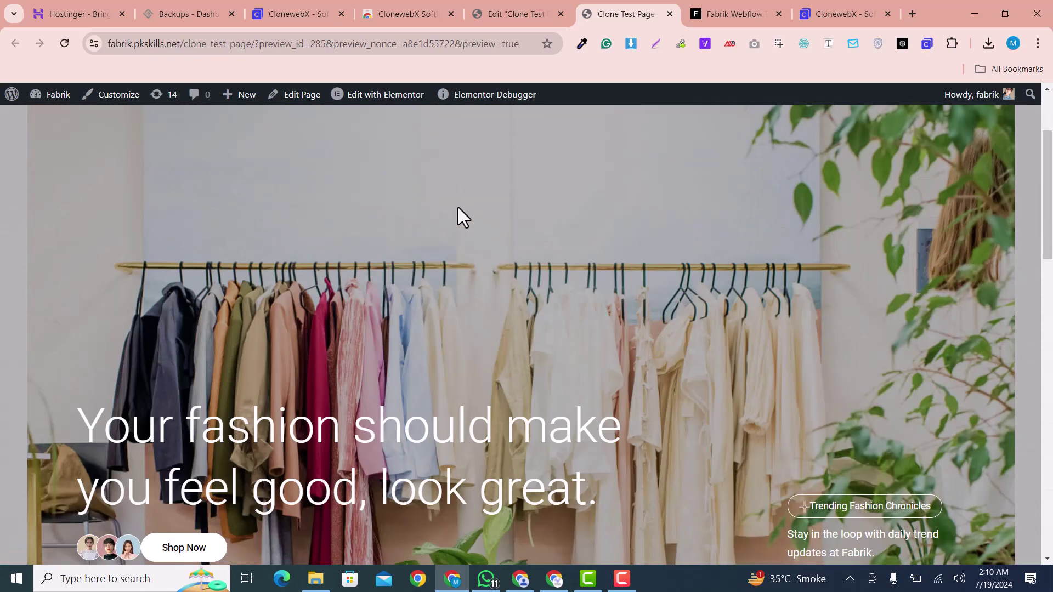
scroll(459, 208, "up", 1)
scroll(1050, 165, "down", 1)
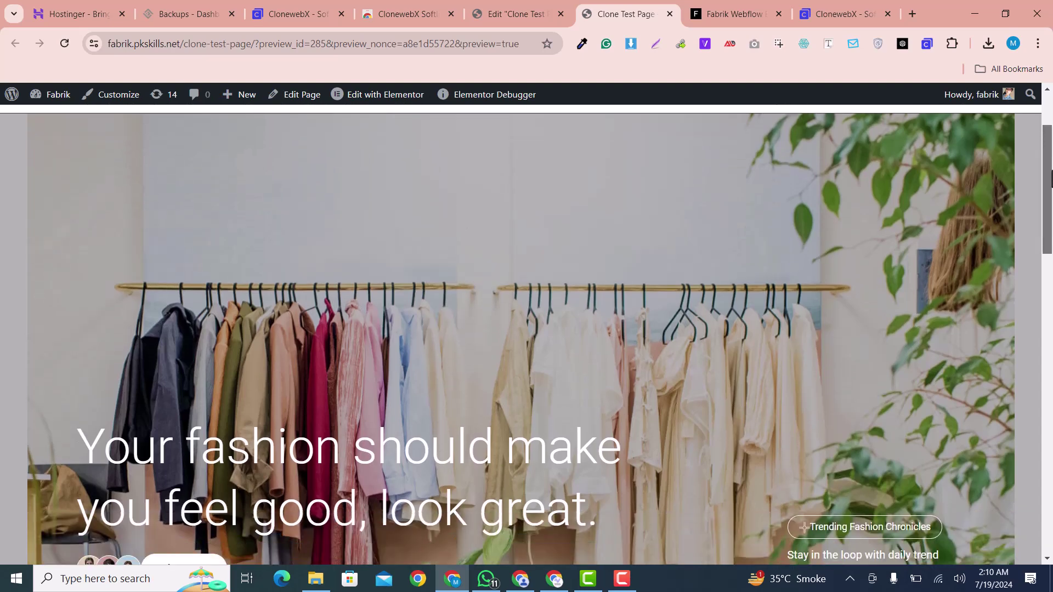
scroll(1051, 164, "up", 1)
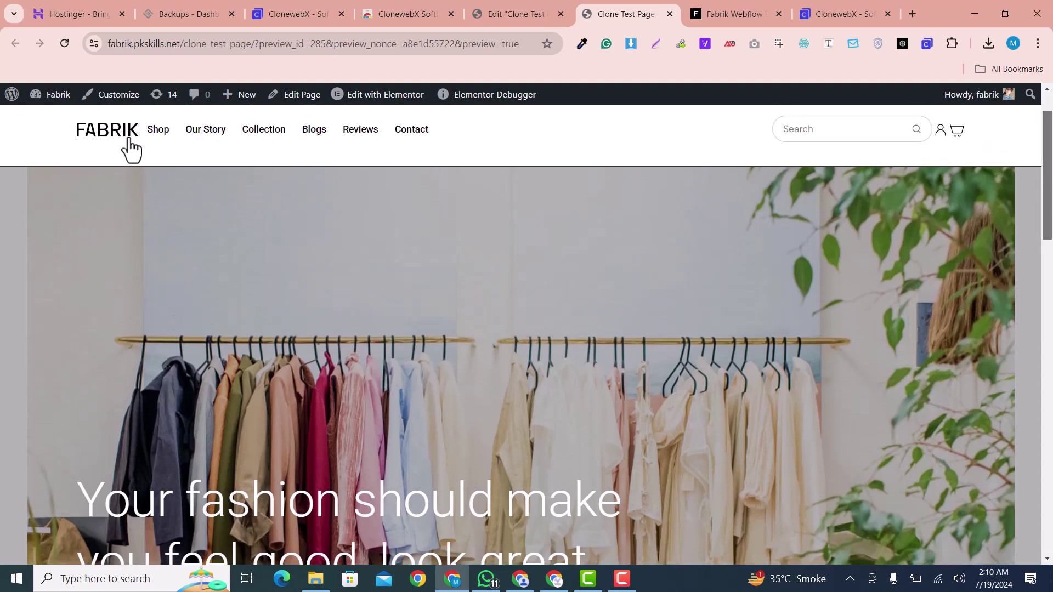
scroll(860, 269, "down", 1)
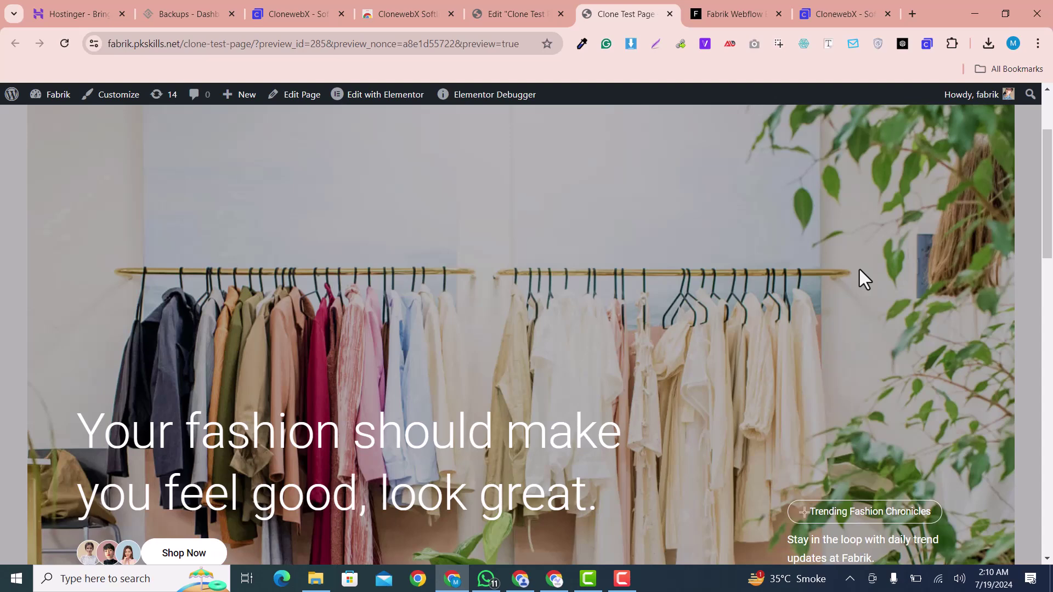
scroll(861, 269, "down", 1)
scroll(861, 269, "down", 1)
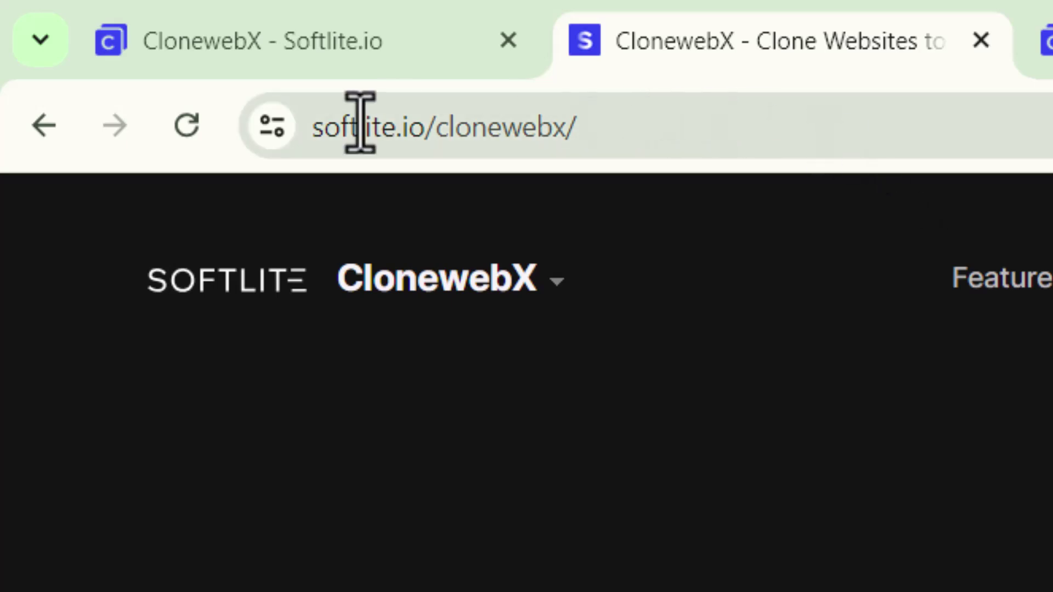
Open the CloneWebX app and fill in first name, last name, username and e-mail on the sign-up form.
left_click(421, 127)
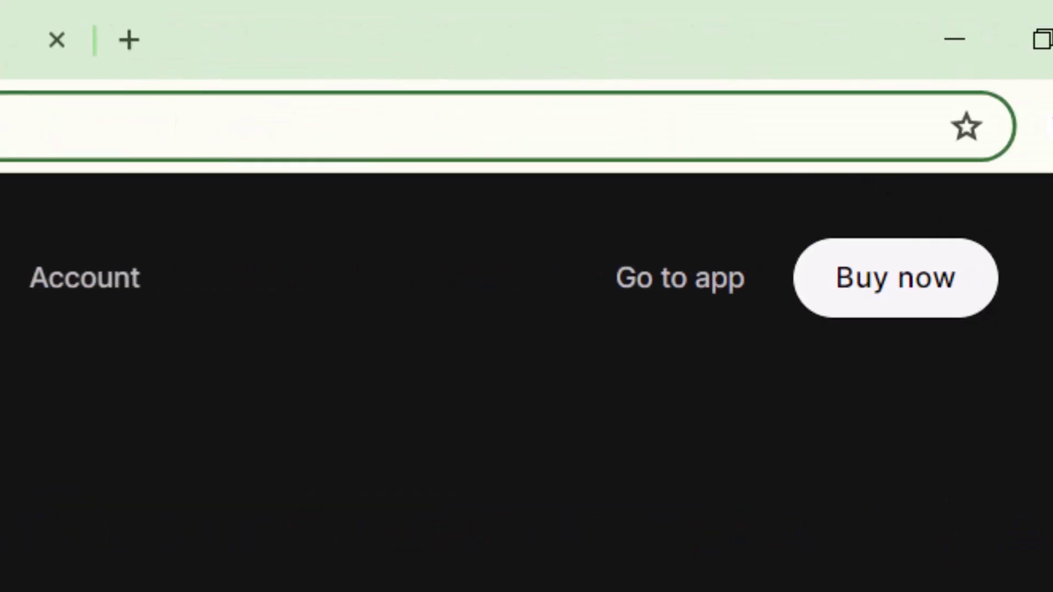
left_click(681, 278)
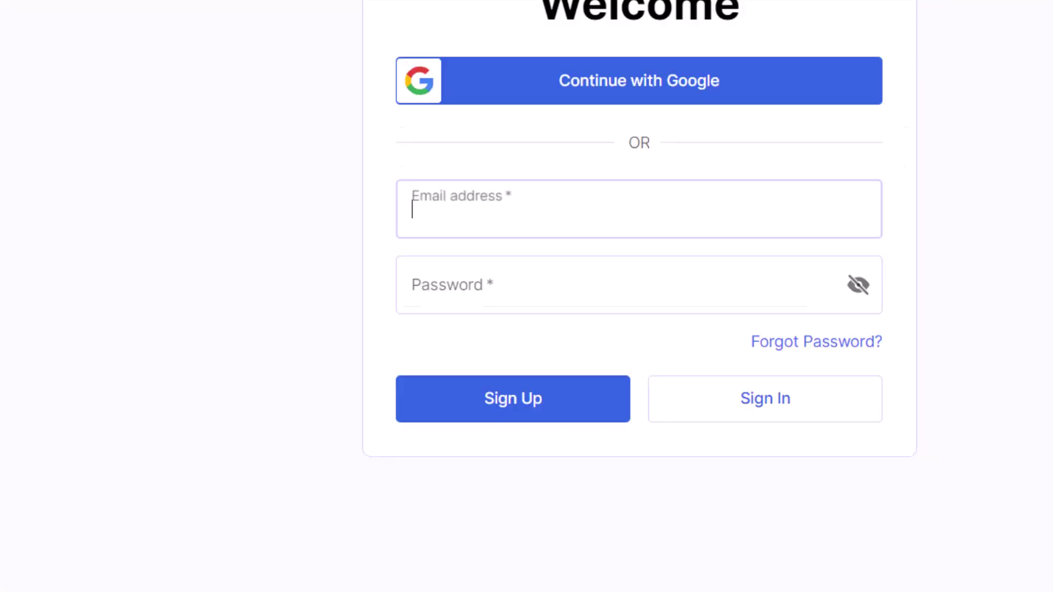
left_click(556, 408)
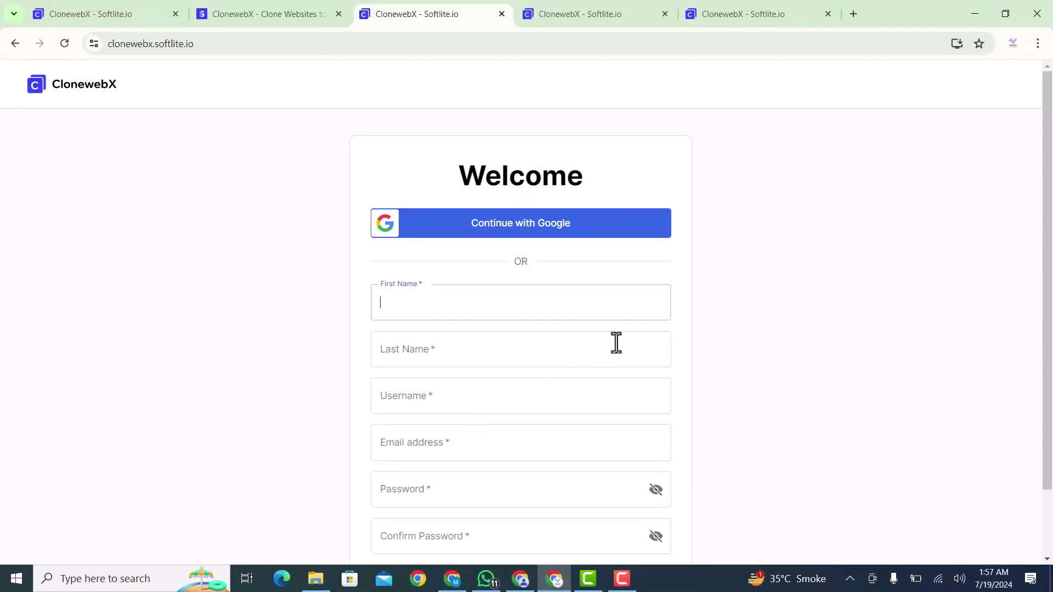
scroll(616, 343, "down", 2)
left_click(405, 271)
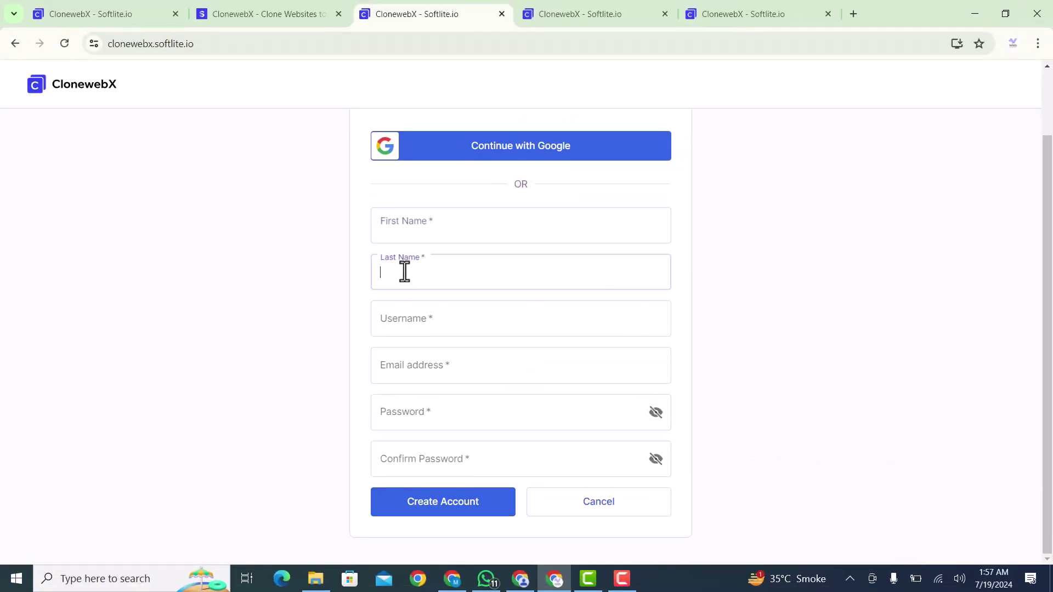
left_click(408, 318)
left_click(413, 365)
left_click(429, 445)
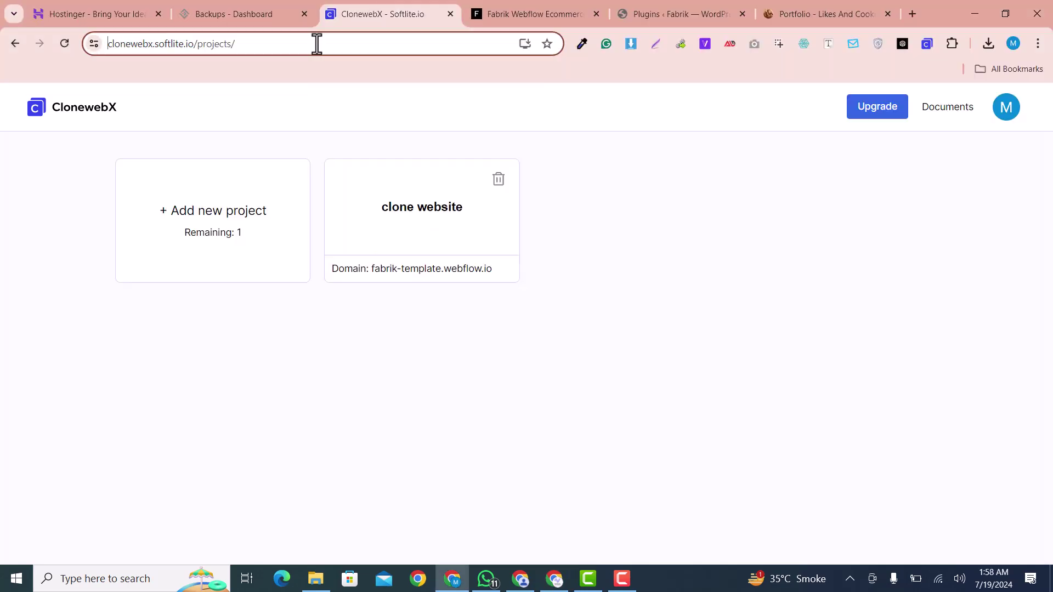
left_click(315, 44)
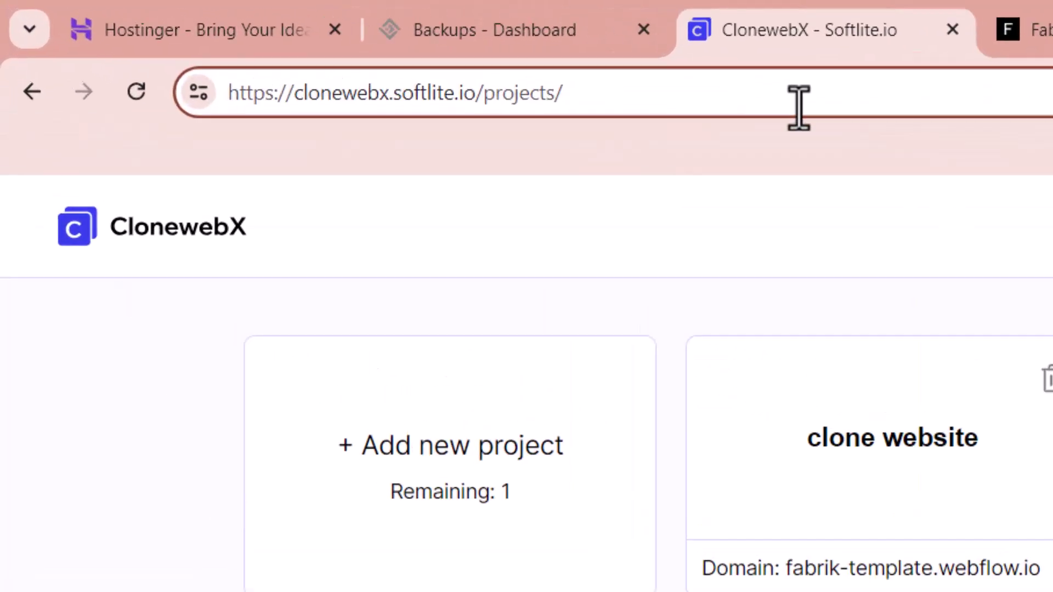
left_click_drag(318, 110, 571, 110)
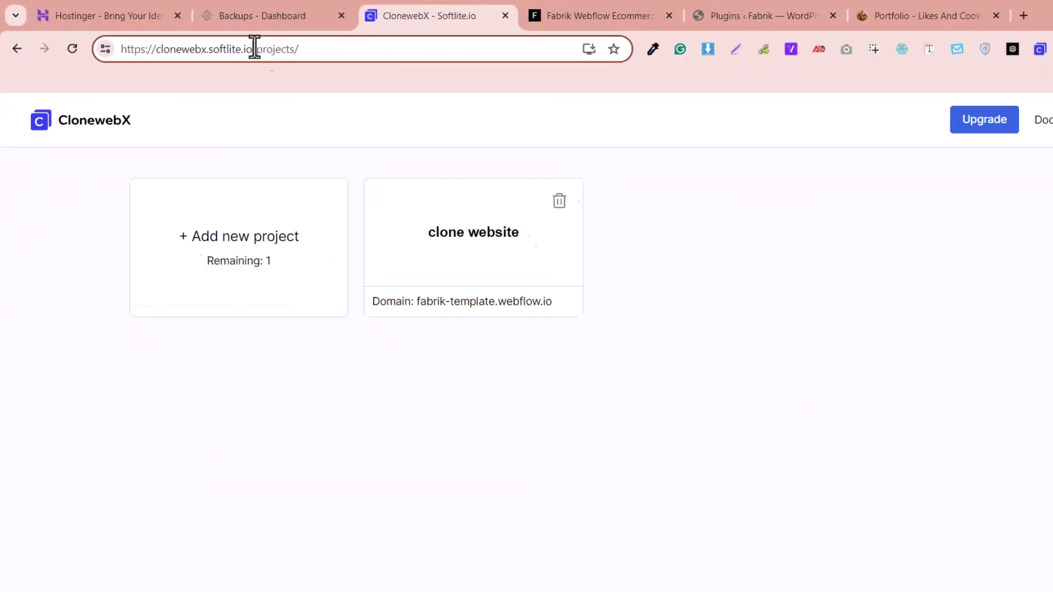
left_click_drag(255, 48, 337, 58)
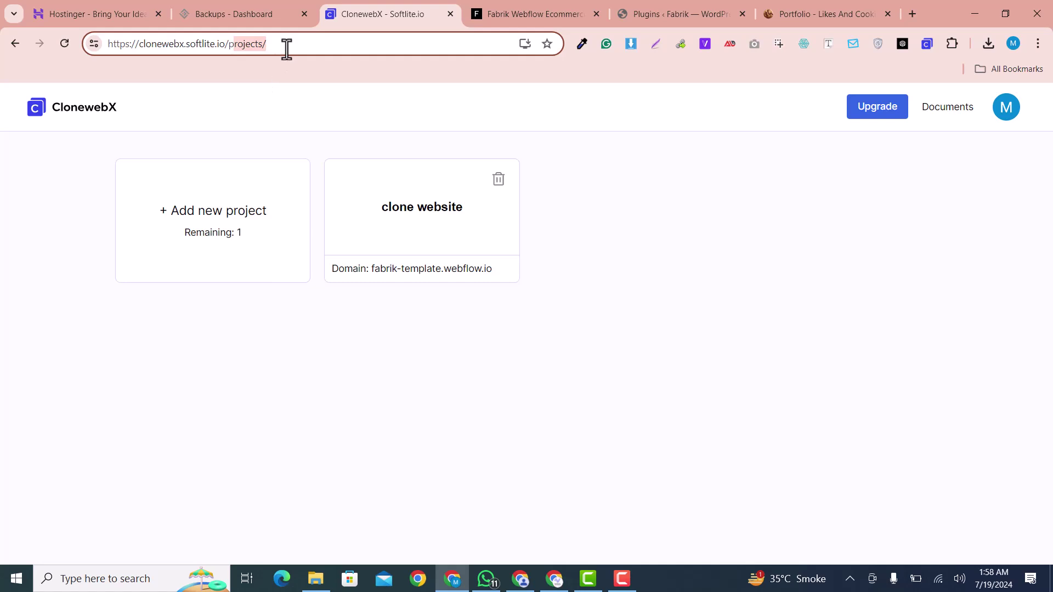
left_click_drag(273, 45, 83, 54)
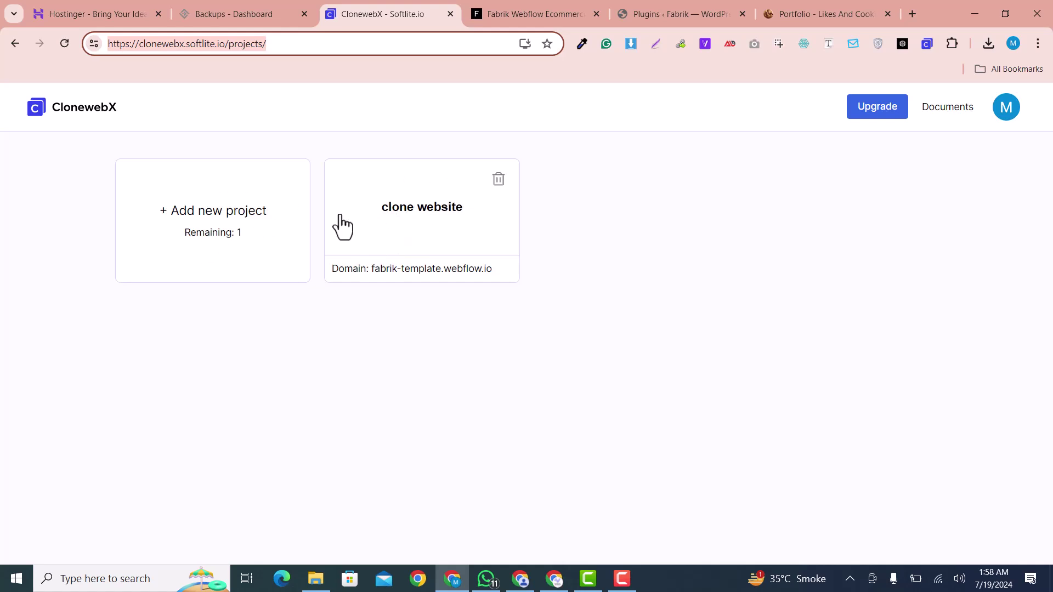
Start a new CloneWebX project named 'CLone Web Page'.
left_click(159, 215)
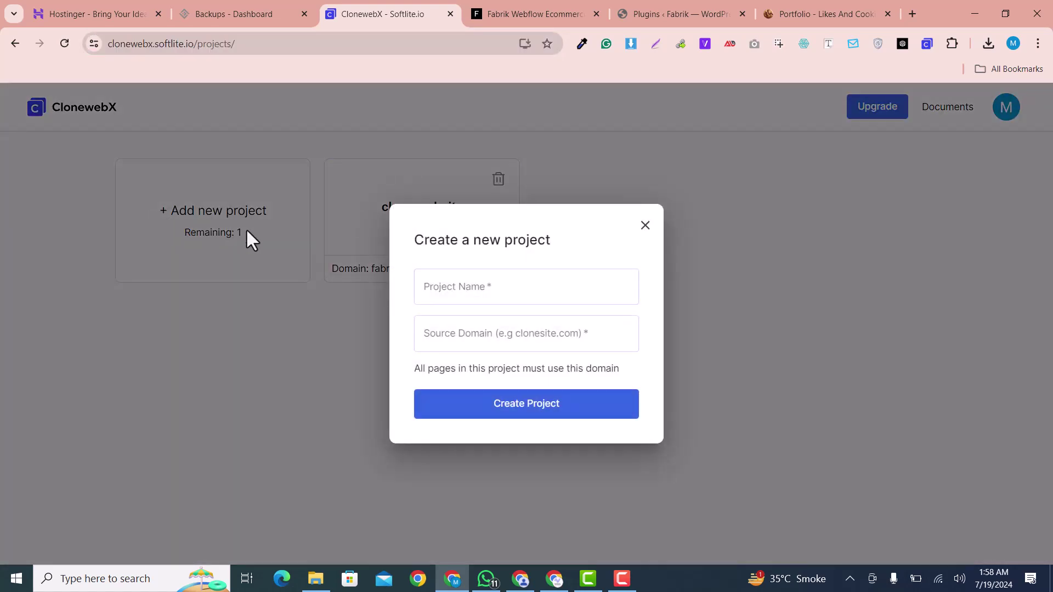
left_click(480, 297)
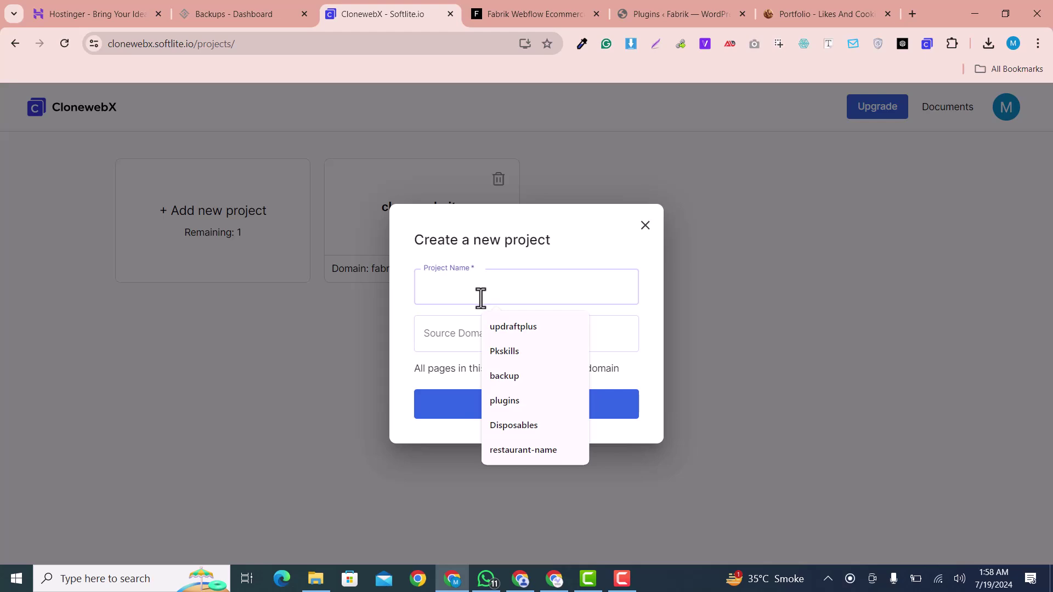
type("CLone Web")
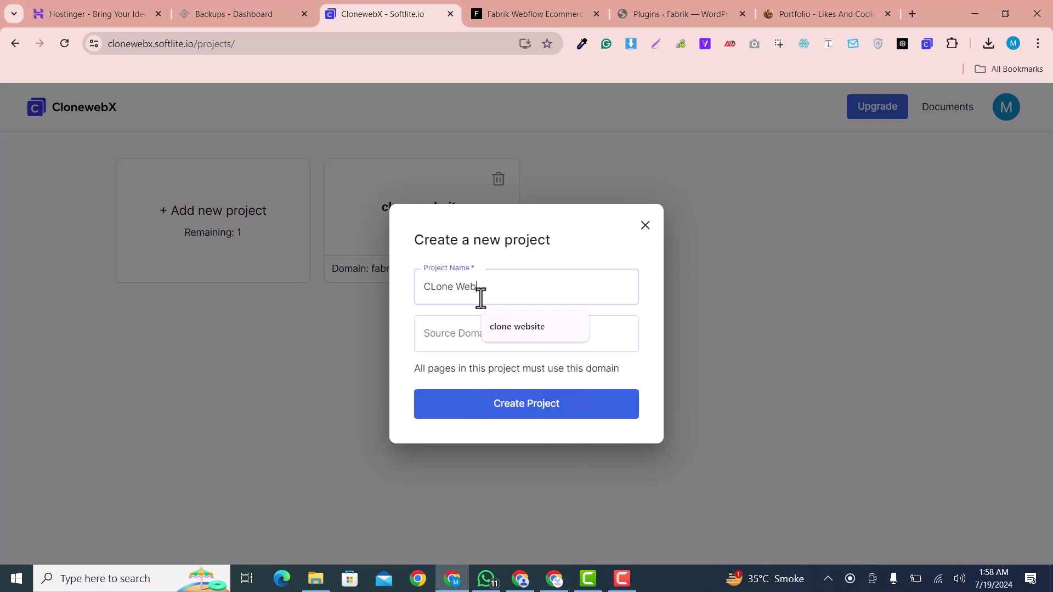
type(" Pag")
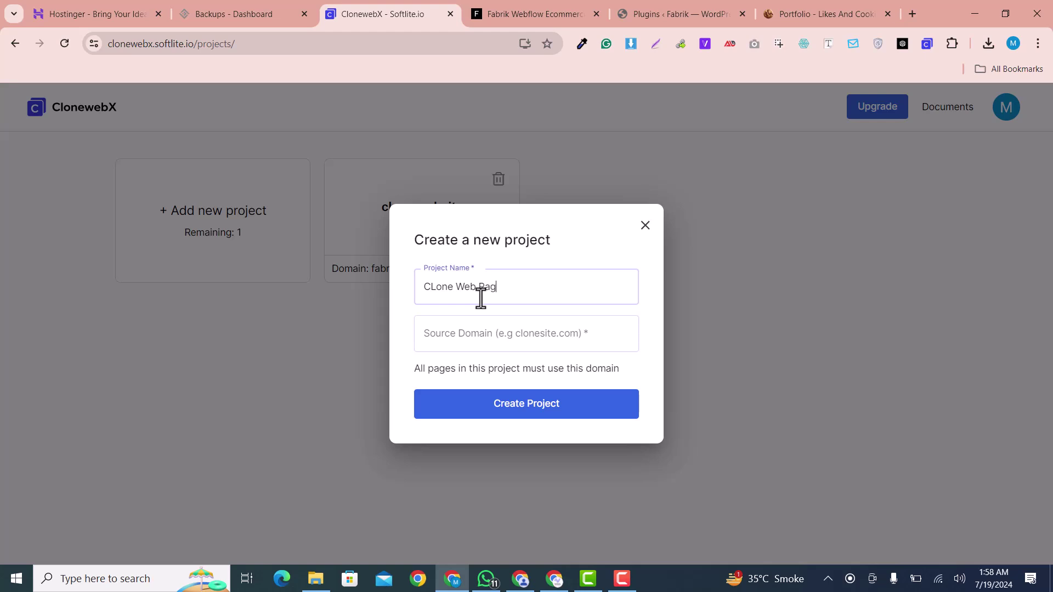
type("e")
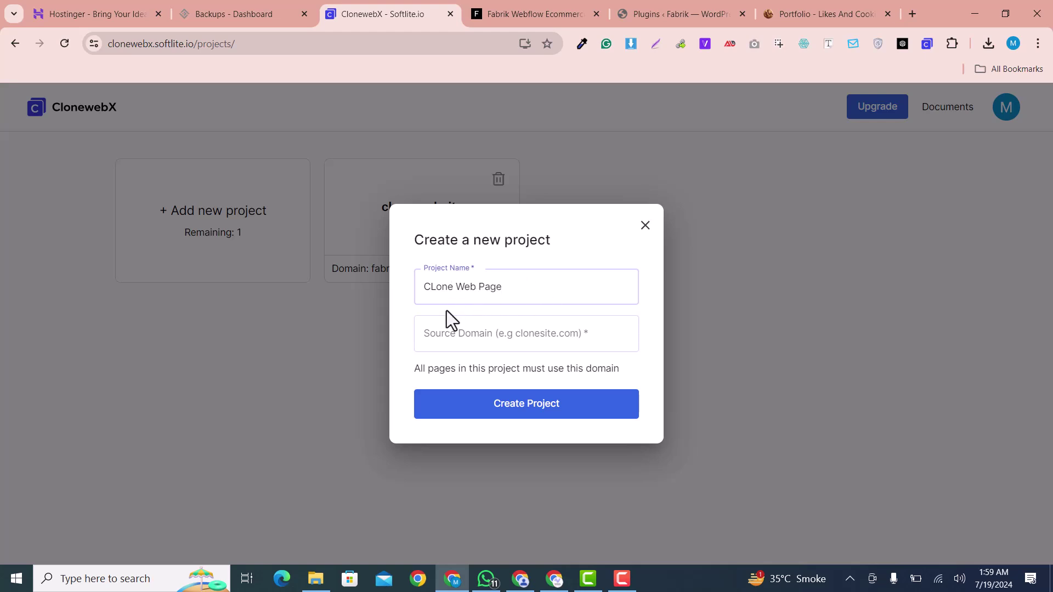
Copy the Fabrik template URL into Source Domain and create the project.
left_click(471, 19)
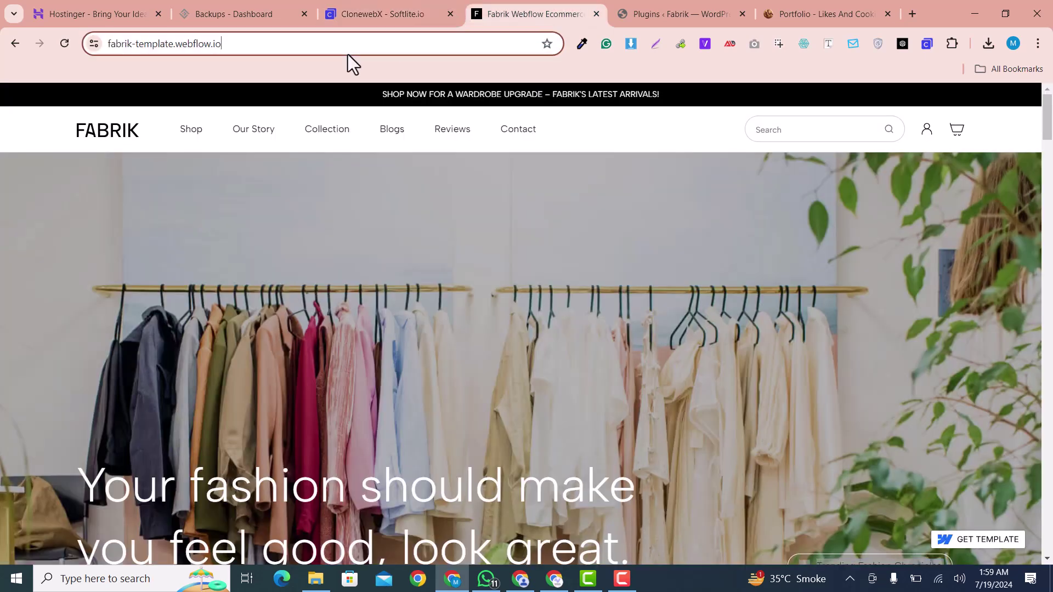
left_click(348, 53)
key("ctrl+c")
scroll(743, 279, "down", 20)
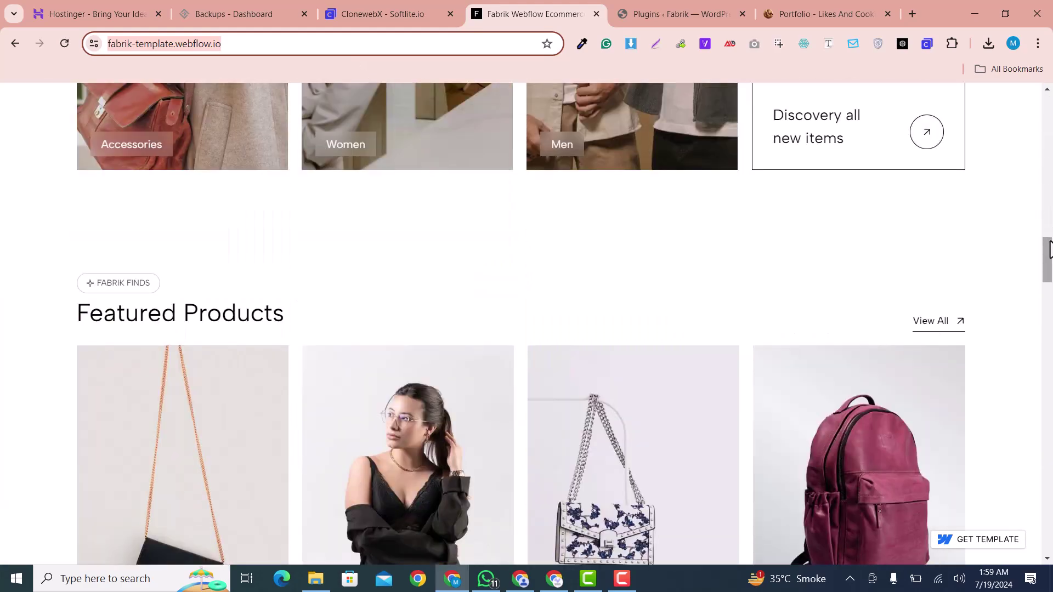
left_click_drag(1049, 250, 1050, 159)
left_click(395, 14)
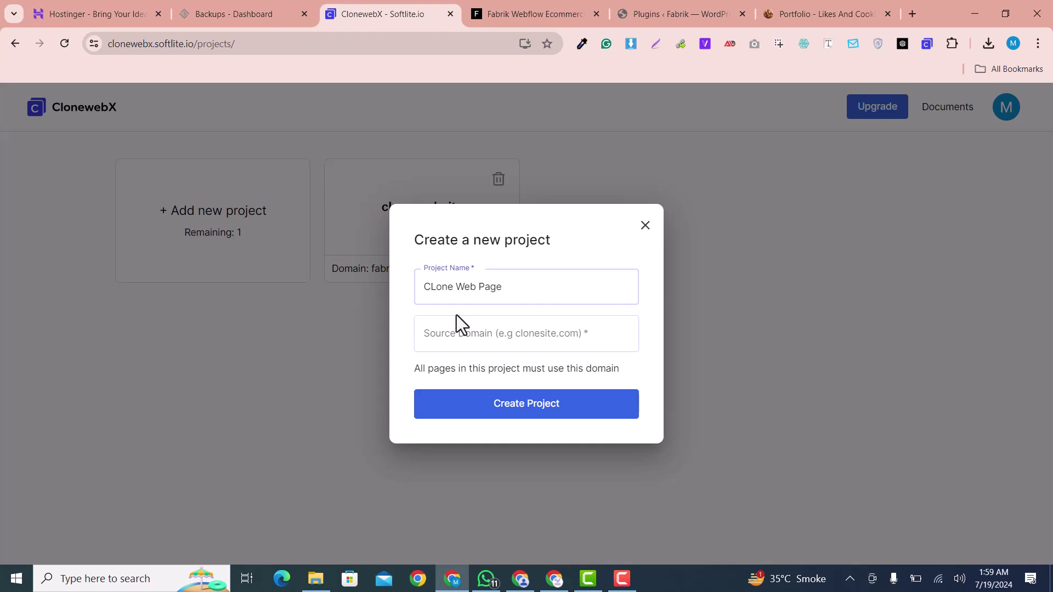
left_click(462, 331)
key("ctrl+v")
left_click(537, 412)
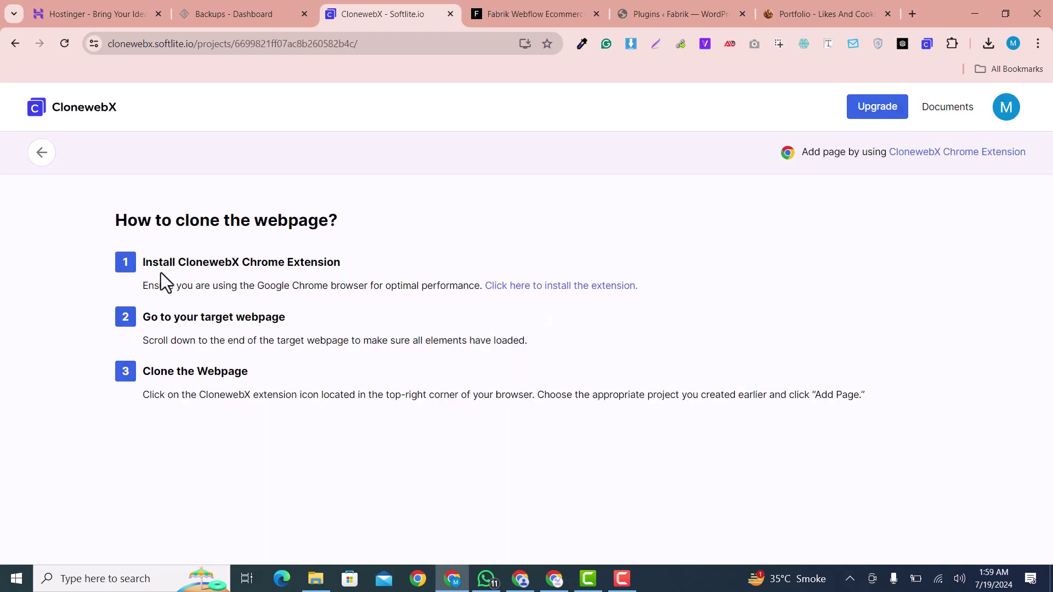
Review the three cloning steps, including installing the CloneWebX extension, and bring the Fabrik tab forward.
left_click_drag(143, 262, 332, 266)
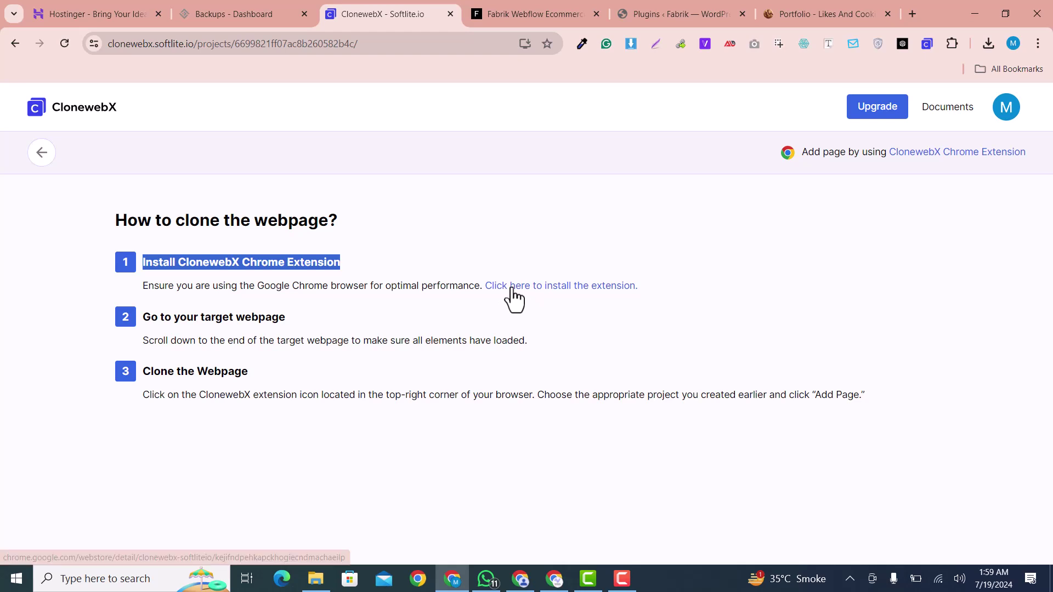
left_click(536, 287)
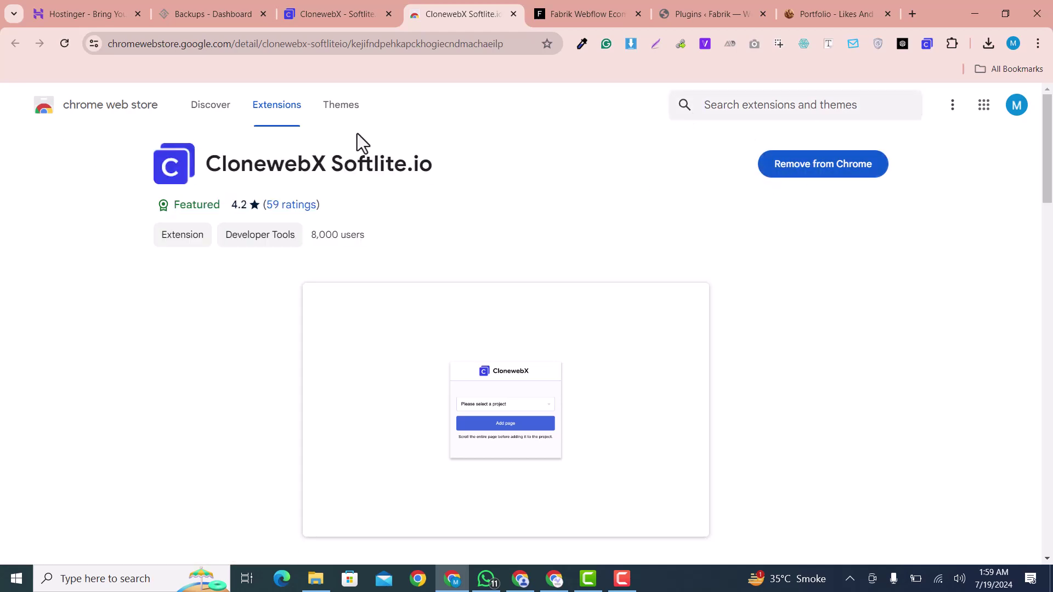
left_click(316, 11)
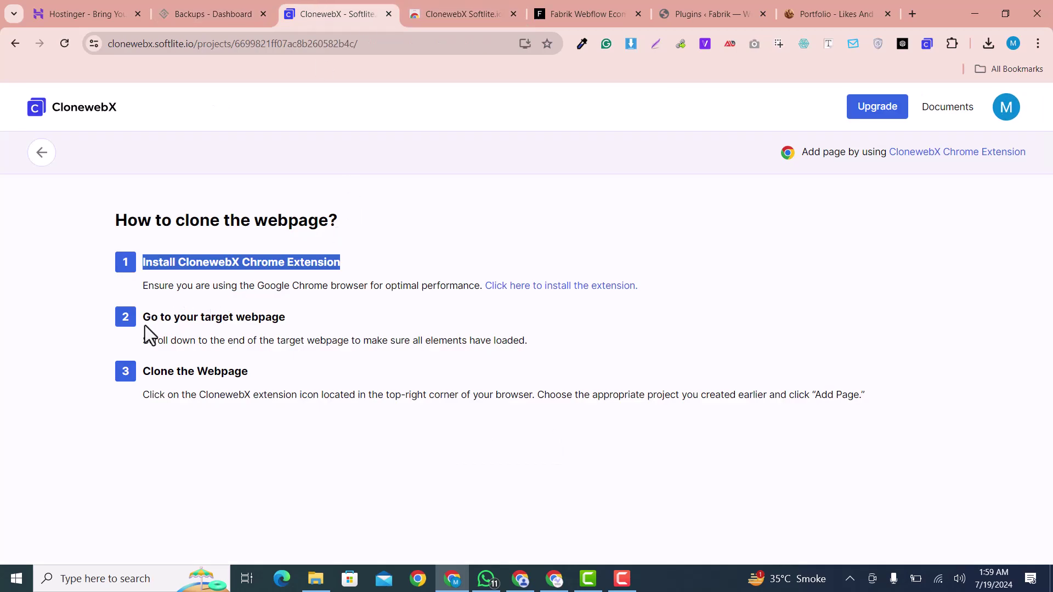
left_click_drag(151, 317, 250, 313)
left_click_drag(172, 344, 345, 349)
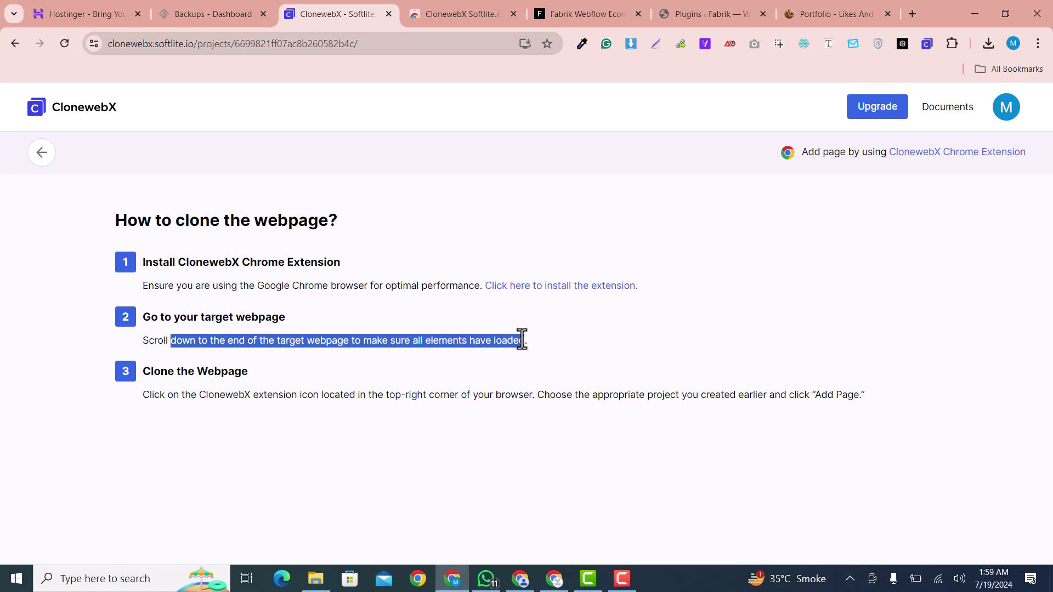
left_click(448, 5)
left_click_drag(564, 2, 432, 5)
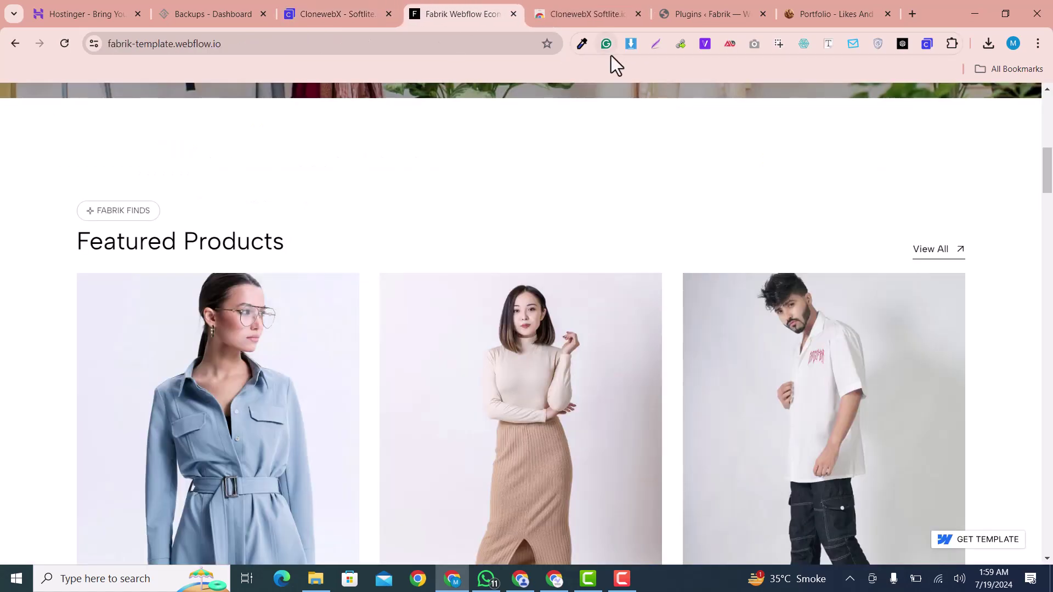
Reload the Fabrik page, choose 'CLone Web Page' in the ClonewebX extension, and scroll the whole page.
left_click(60, 48)
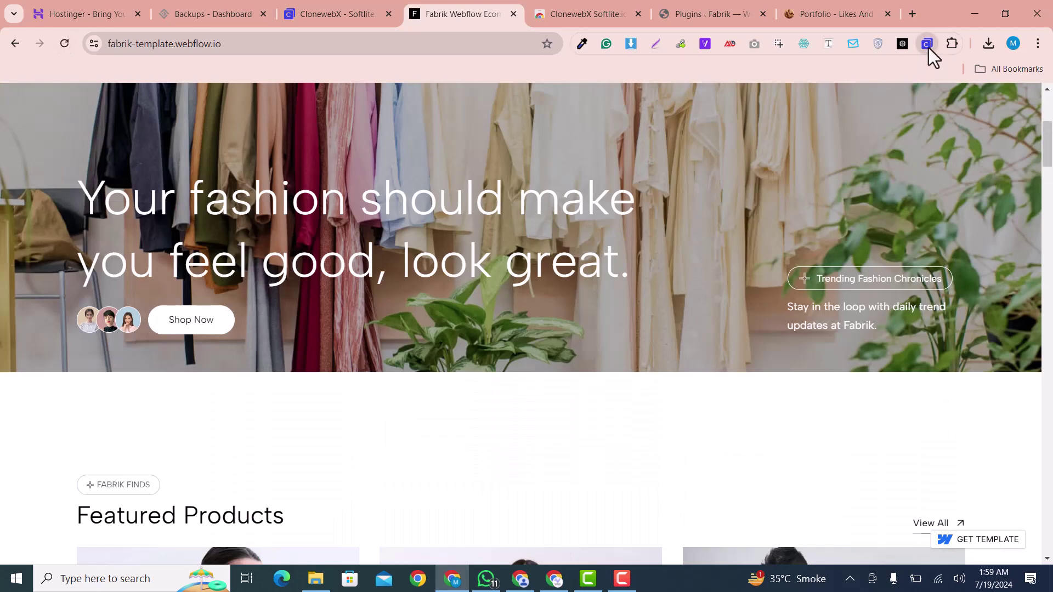
left_click(928, 45)
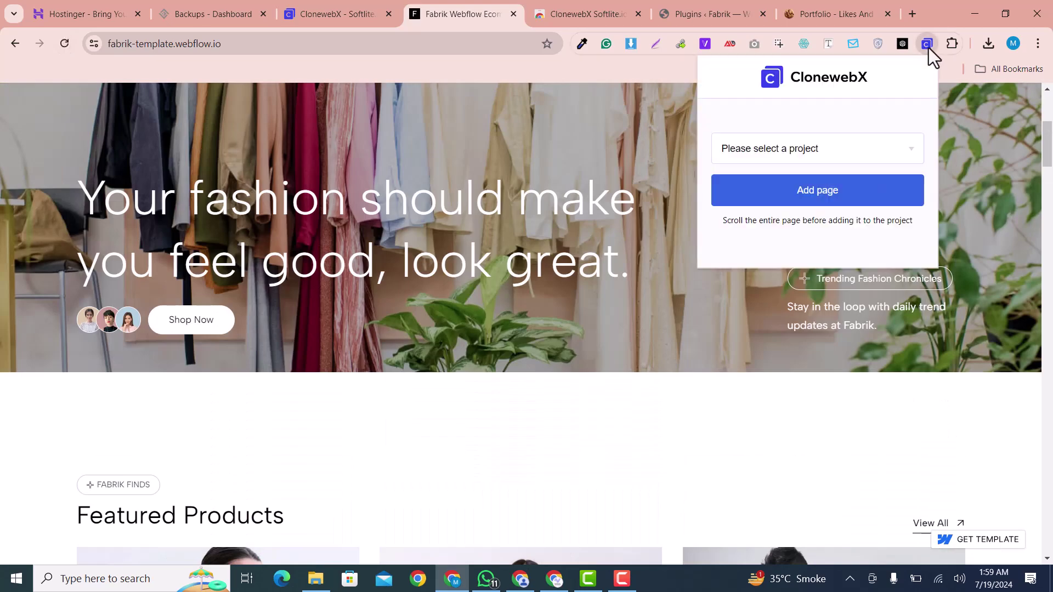
left_click(736, 152)
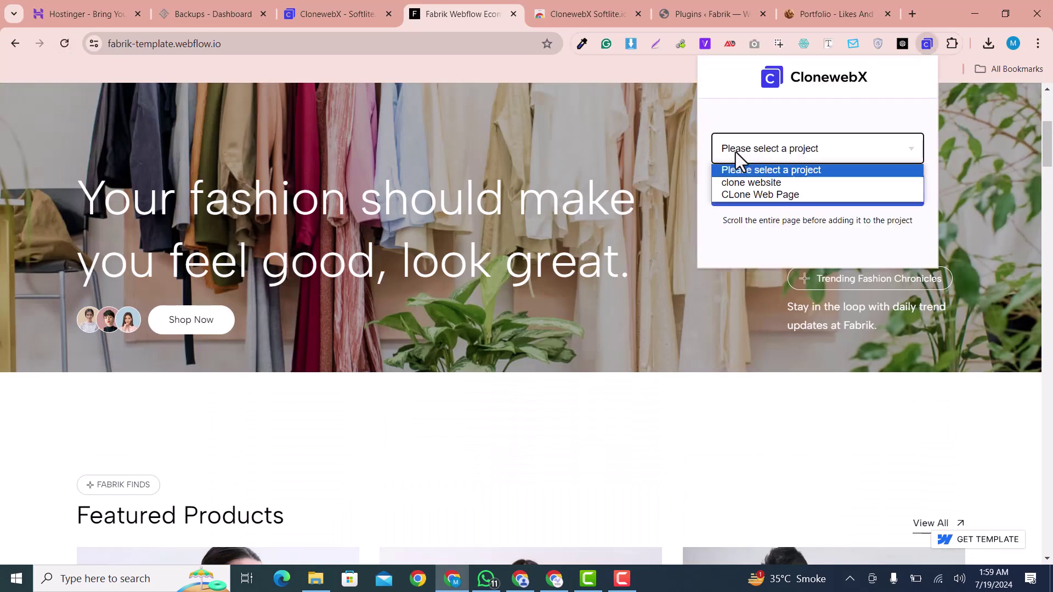
left_click(725, 195)
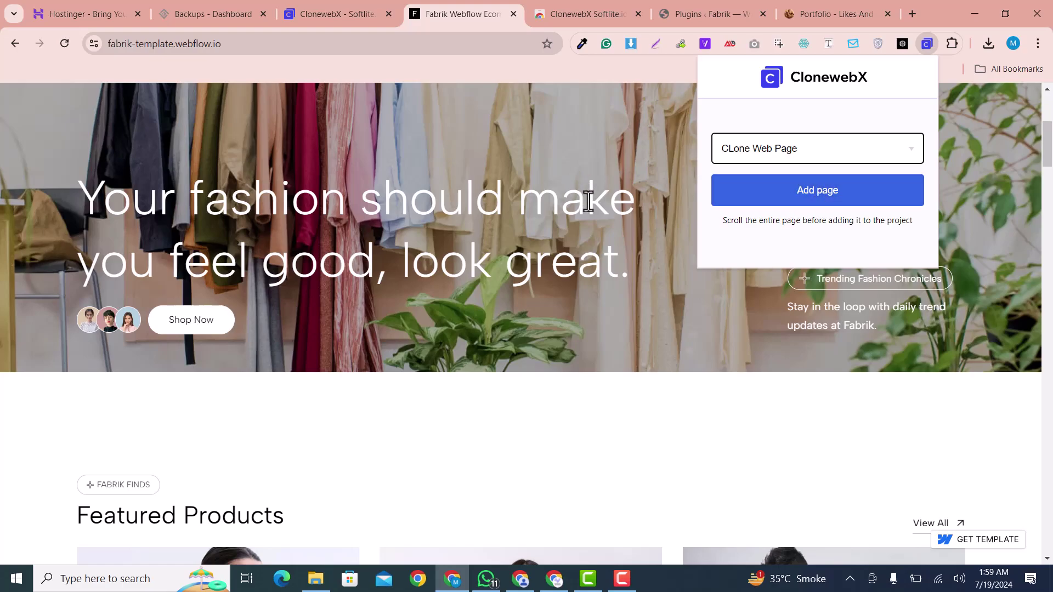
scroll(591, 203, "down", 7)
scroll(591, 205, "up", 7)
scroll(591, 205, "down", 5)
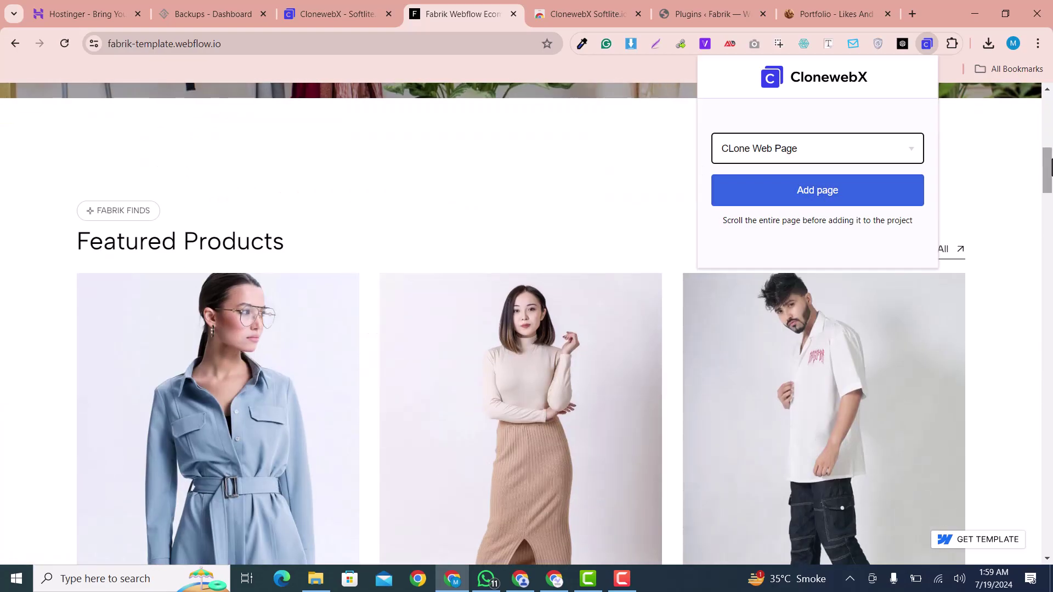
left_click_drag(1051, 167, 1048, 109)
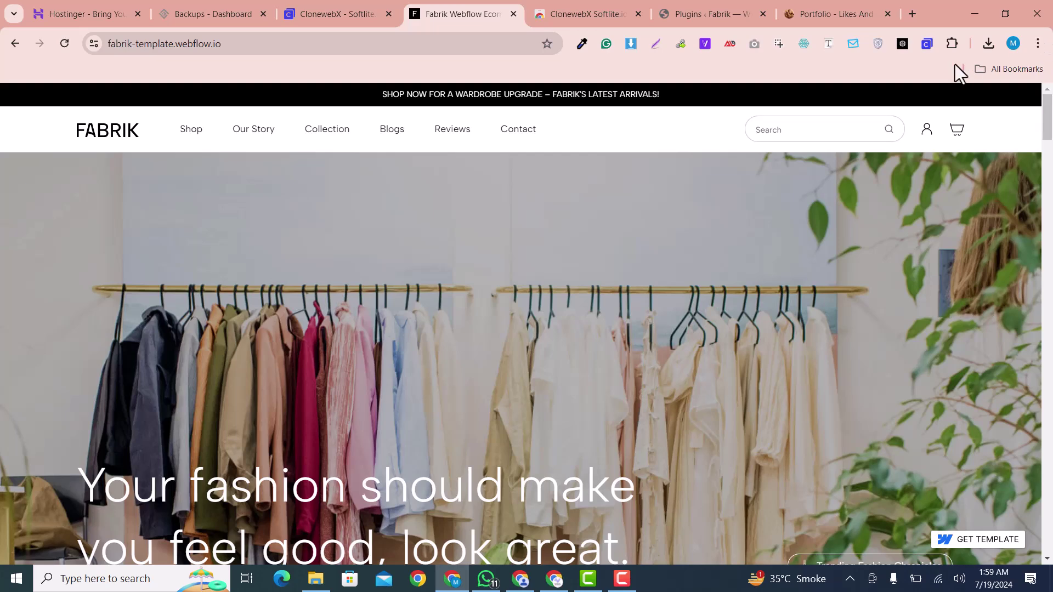
Add the Fabrik page to the 'CLone Web Page' project from the extension.
left_click(928, 44)
left_click(761, 160)
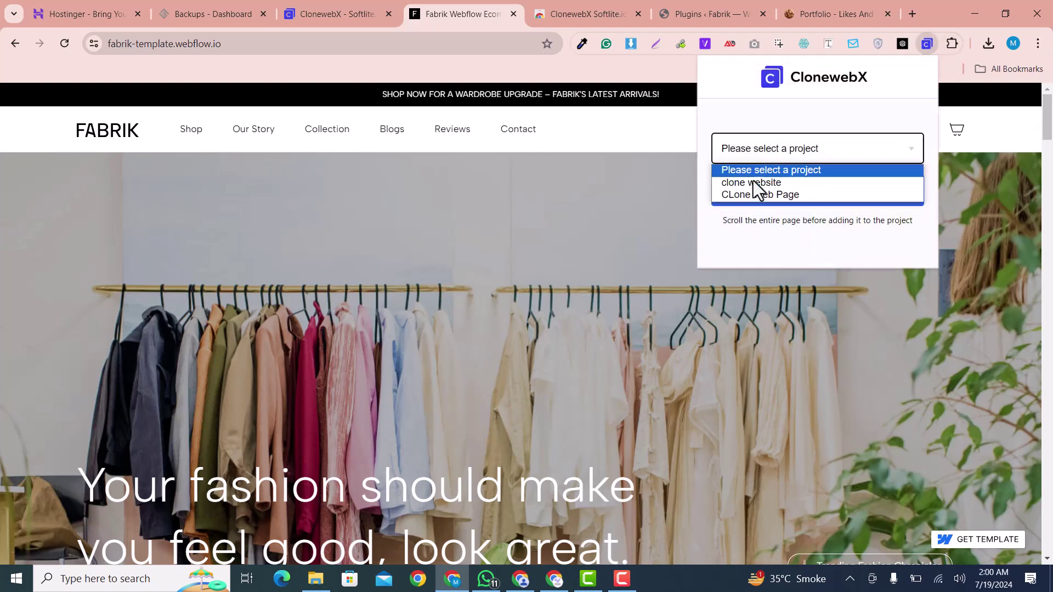
left_click(748, 194)
left_click(813, 199)
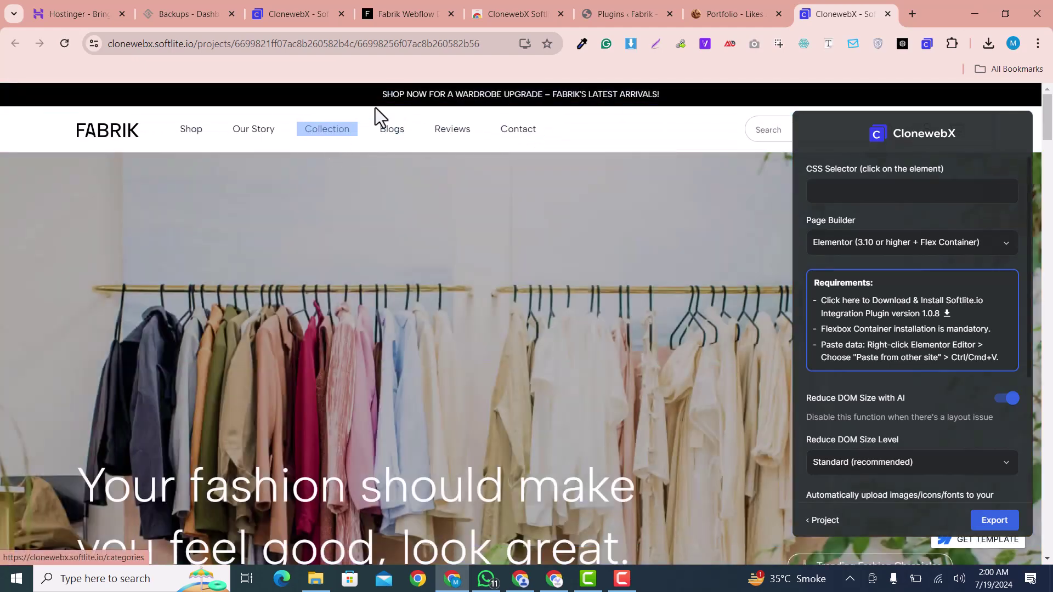
Pick the Fabrik navigation header and set .navbar as the export selector.
mouse_move(370, 8)
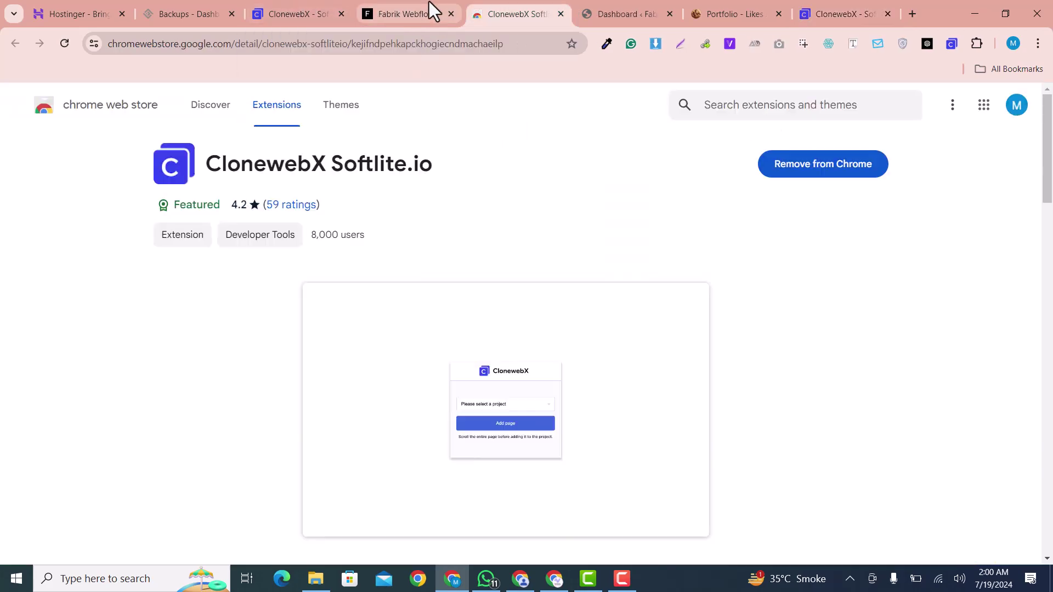
left_click(429, 9)
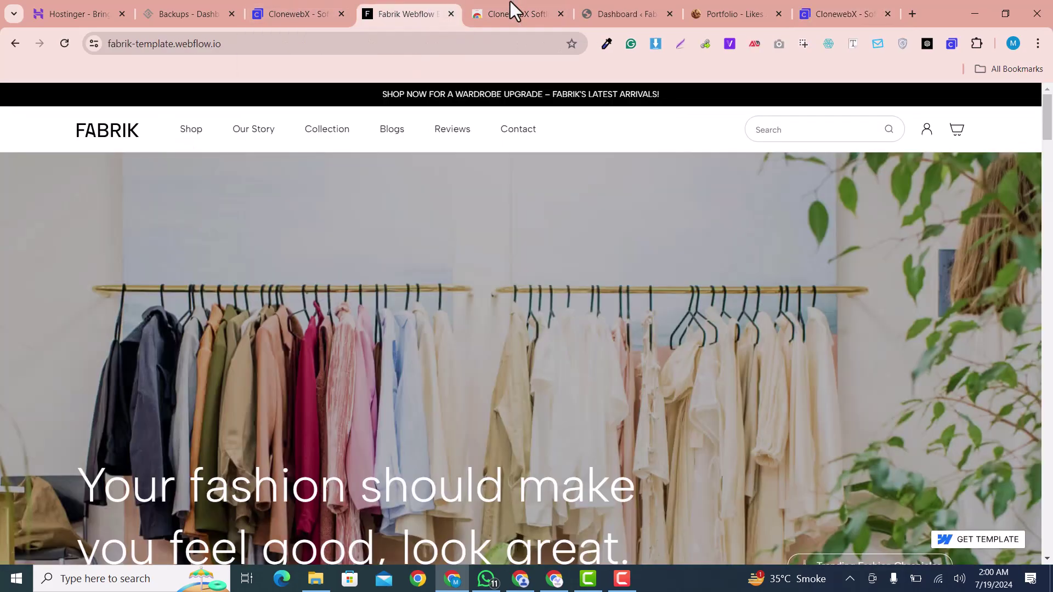
left_click(613, 8)
scroll(434, 229, "down", 10)
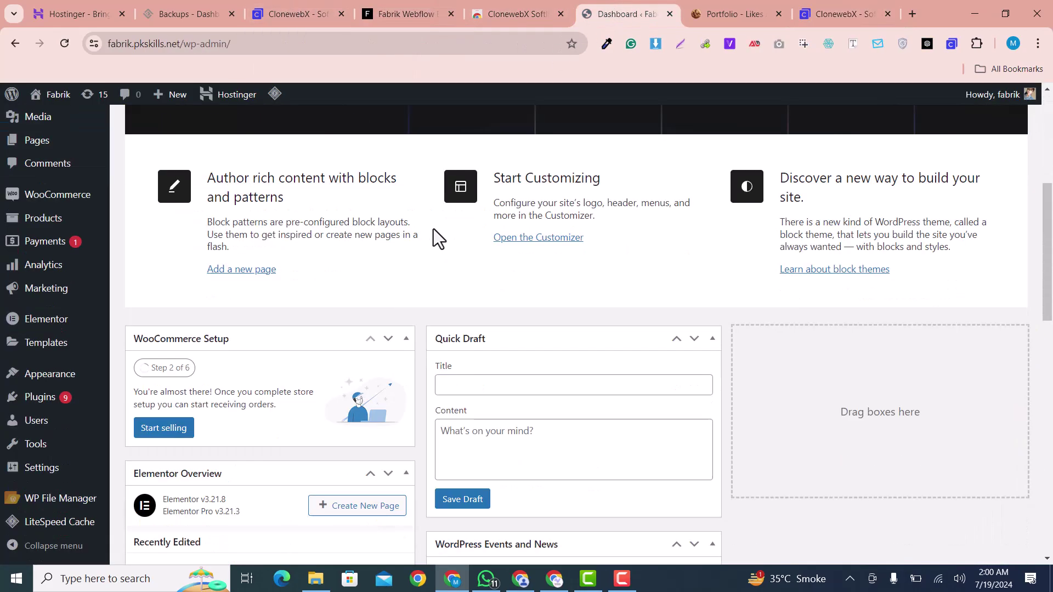
left_click(458, 8)
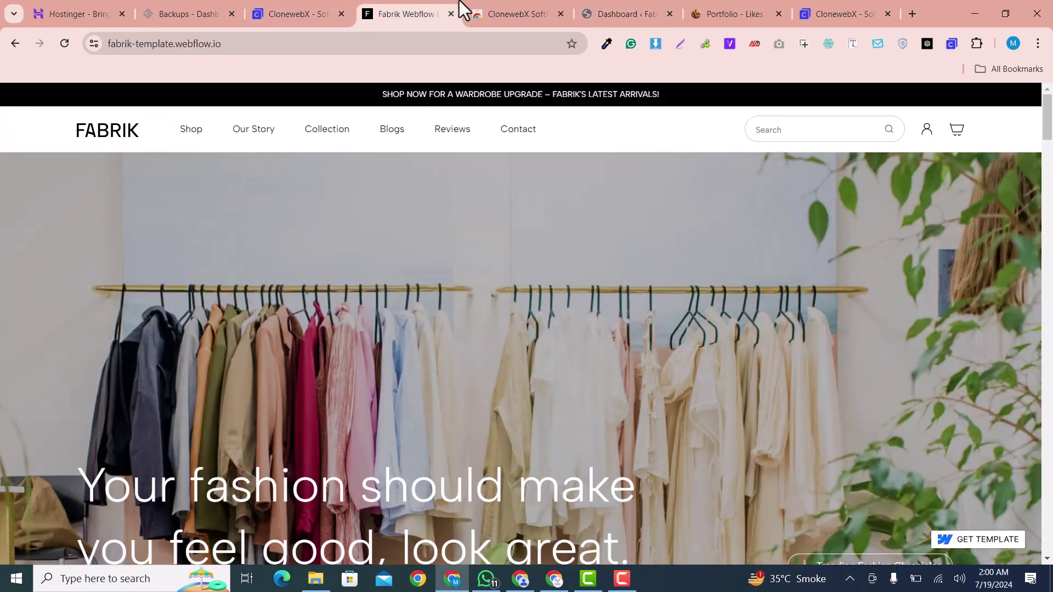
scroll(470, 273, "down", 6)
scroll(470, 277, "up", 7)
left_click(838, 7)
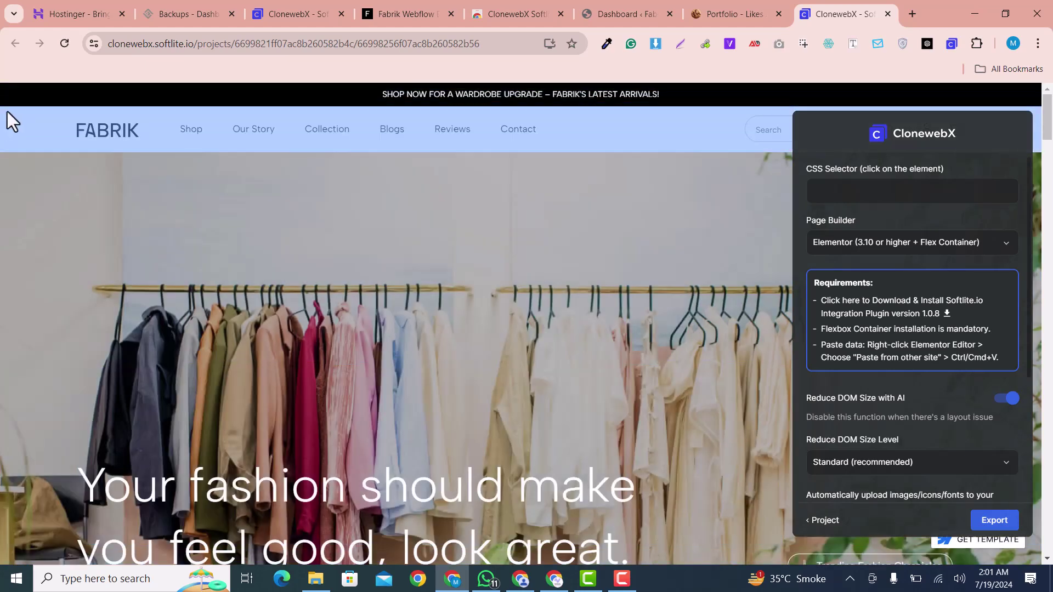
left_click(7, 113)
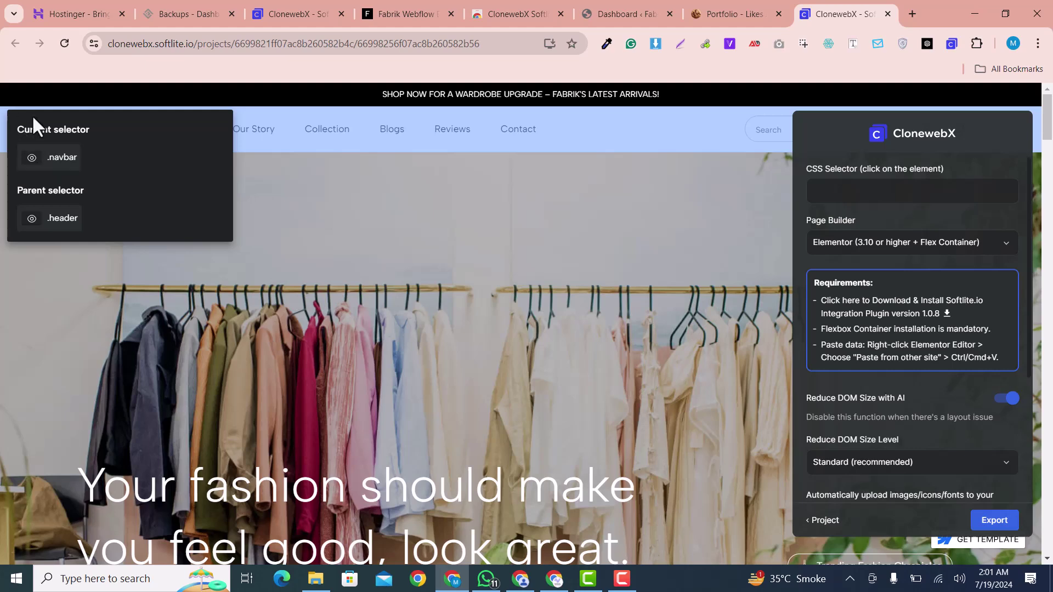
left_click(53, 160)
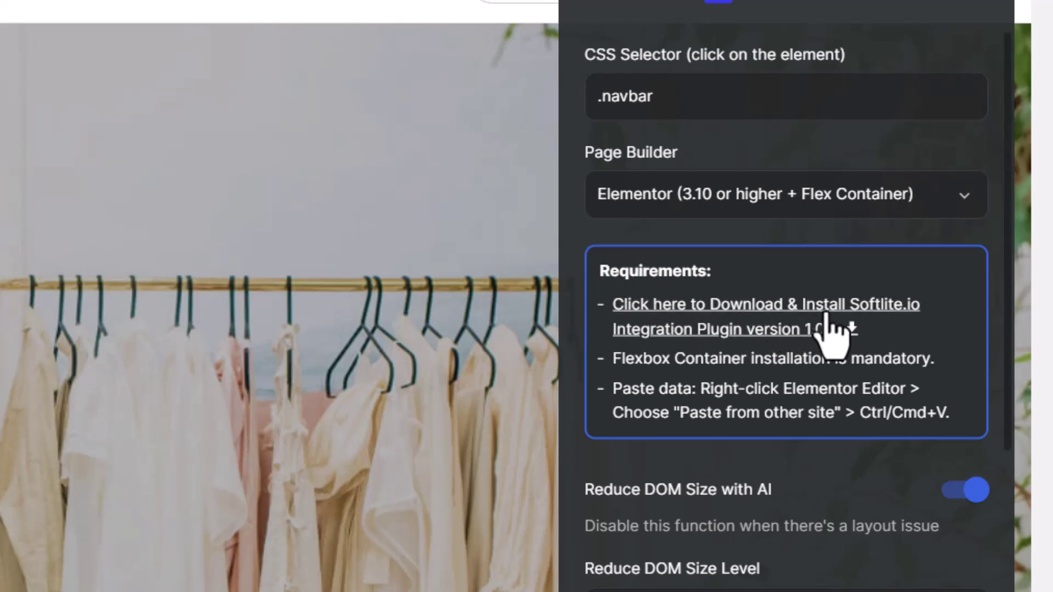
Download the Softlite.io integration plugin zip (softlite-io-integration (1).zip).
left_click(733, 330)
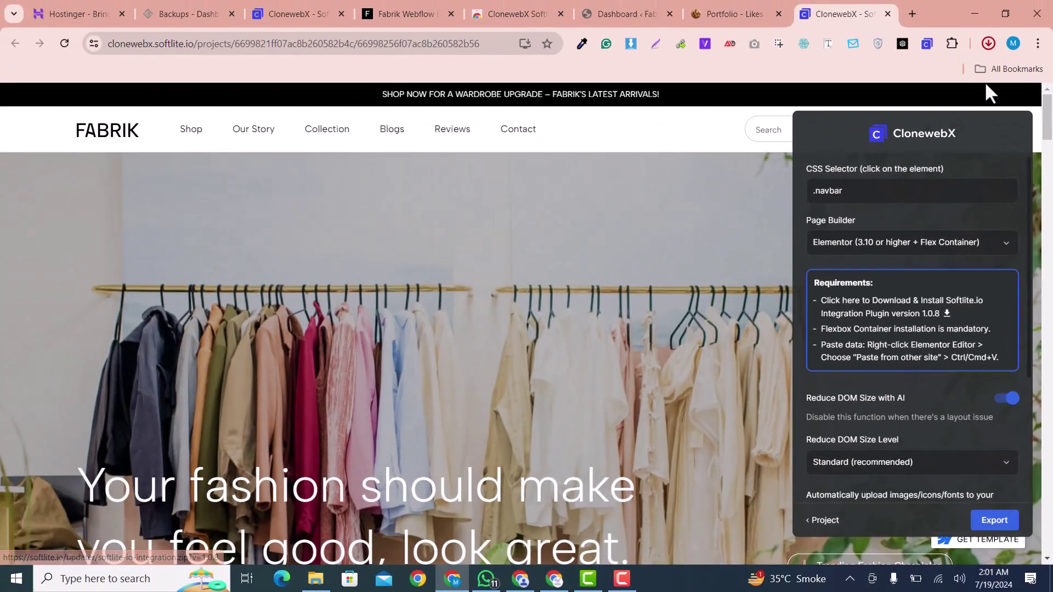
left_click(989, 43)
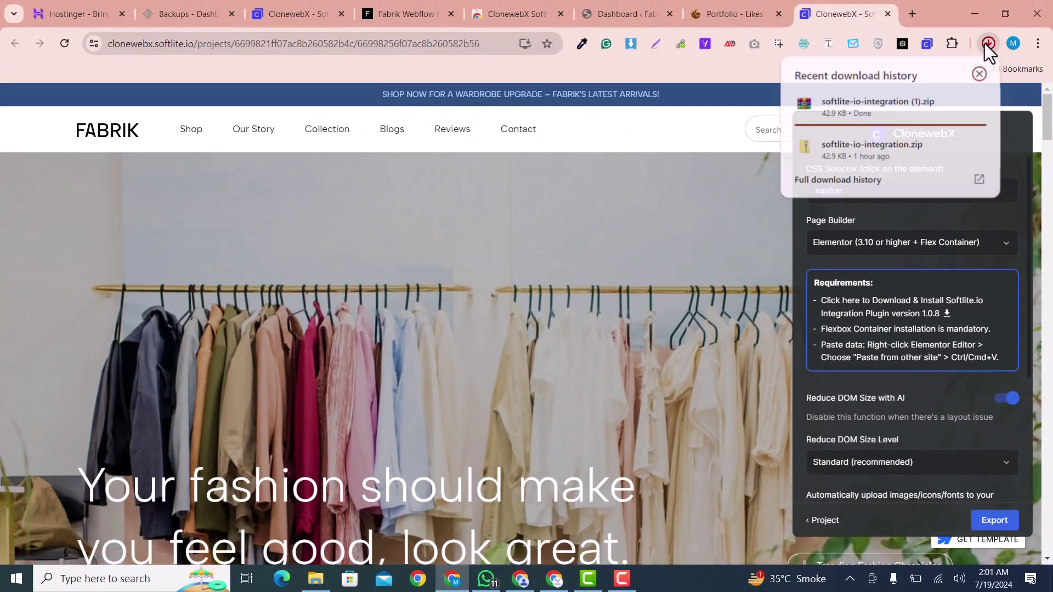
left_click(989, 43)
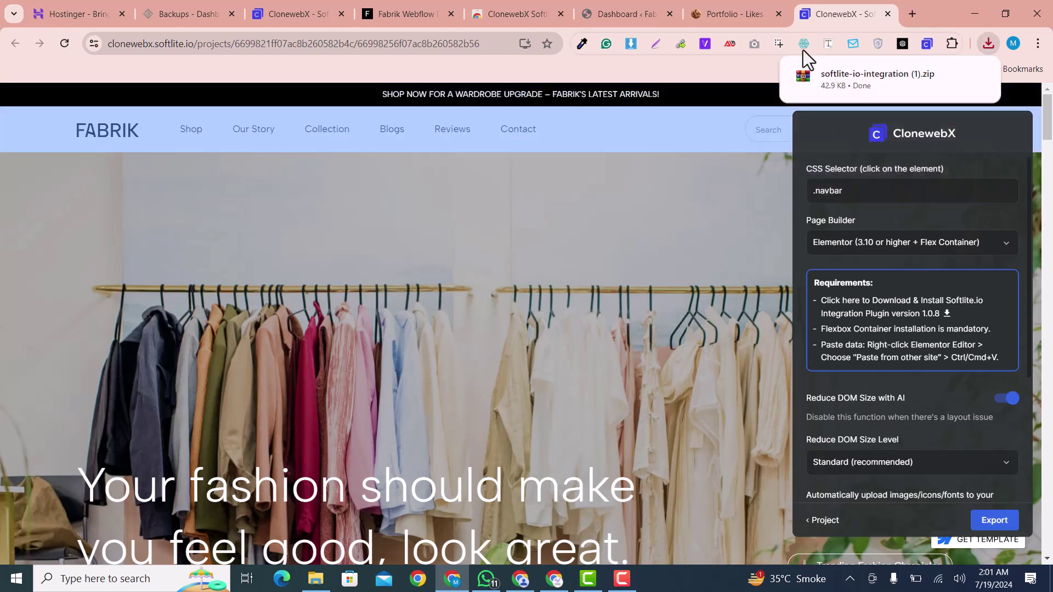
Upload and install softlite-io-integration.zip through WordPress's Upload Plugin page.
left_click(591, 3)
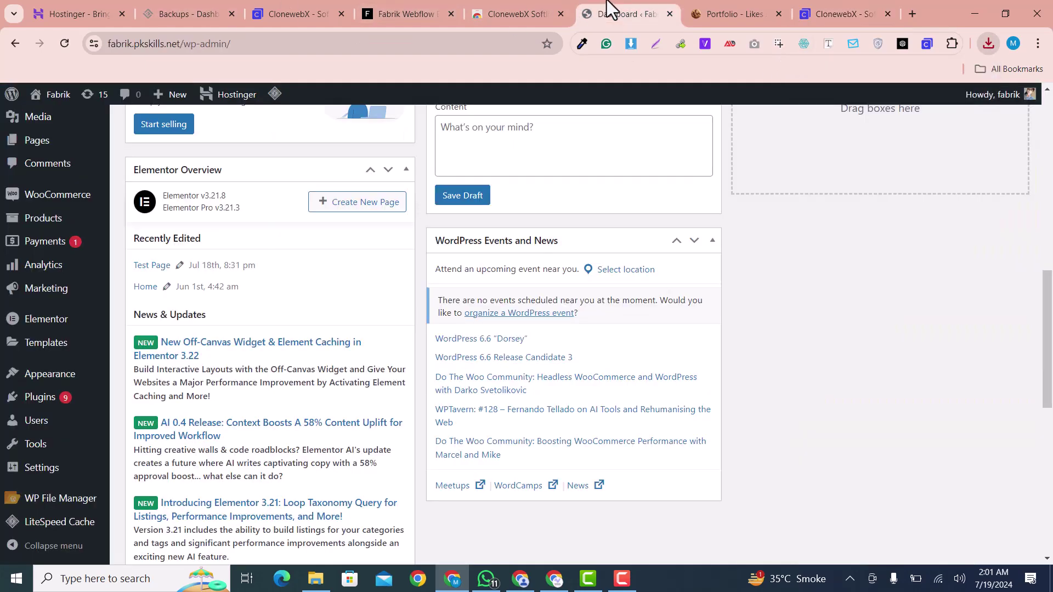
scroll(174, 299, "down", 2)
mouse_move(69, 410)
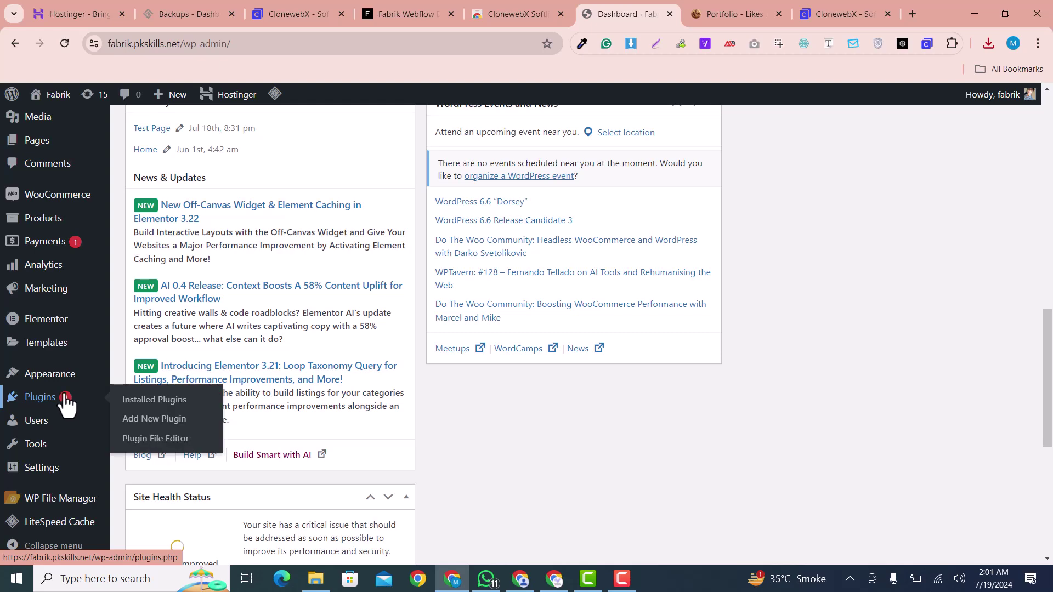
left_click(166, 419)
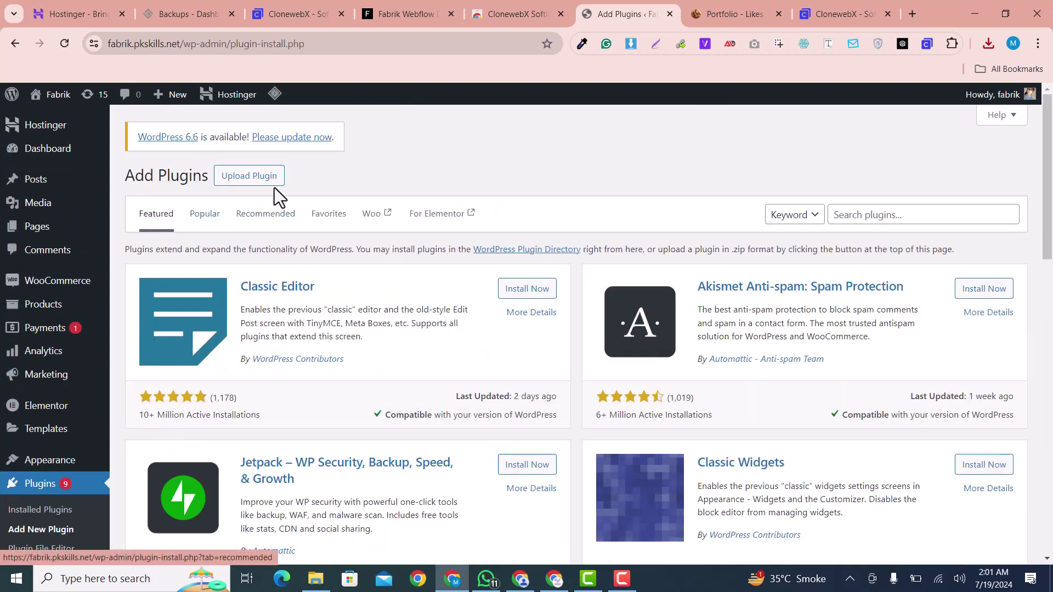
left_click(262, 180)
left_click(991, 44)
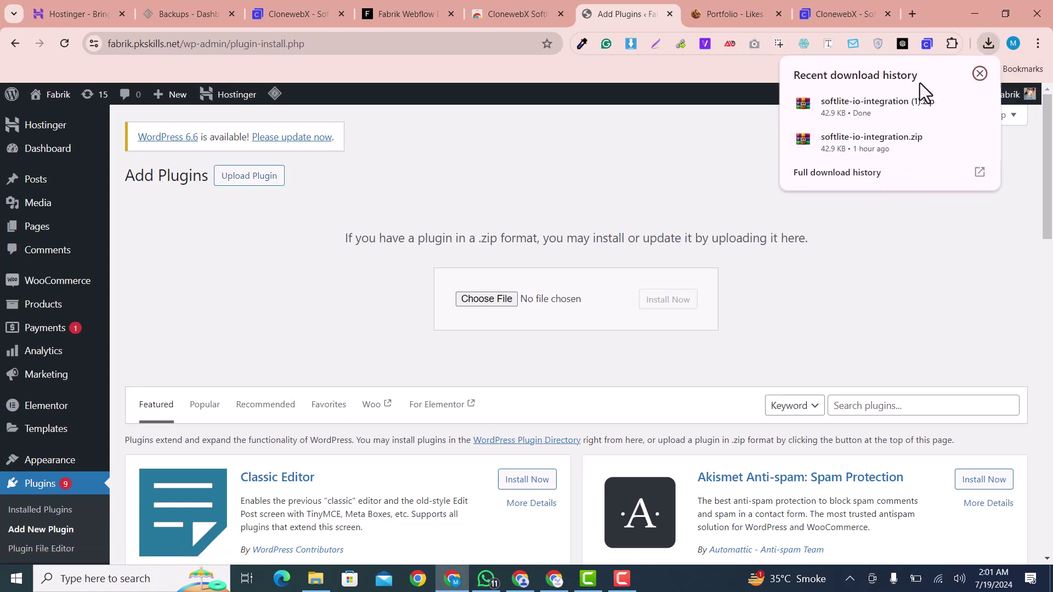
left_click_drag(866, 141, 569, 302)
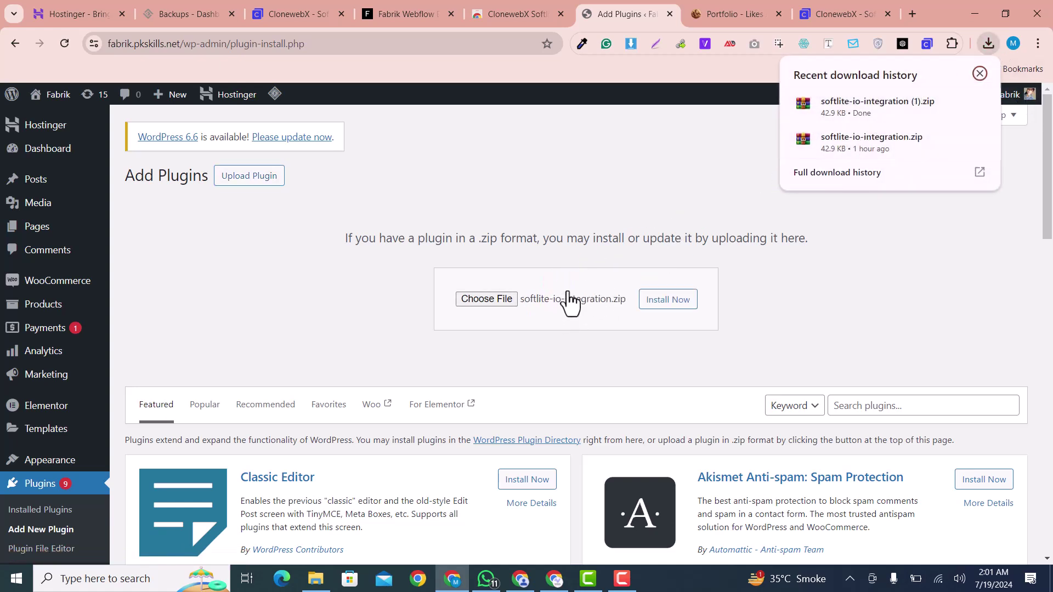
left_click(673, 312)
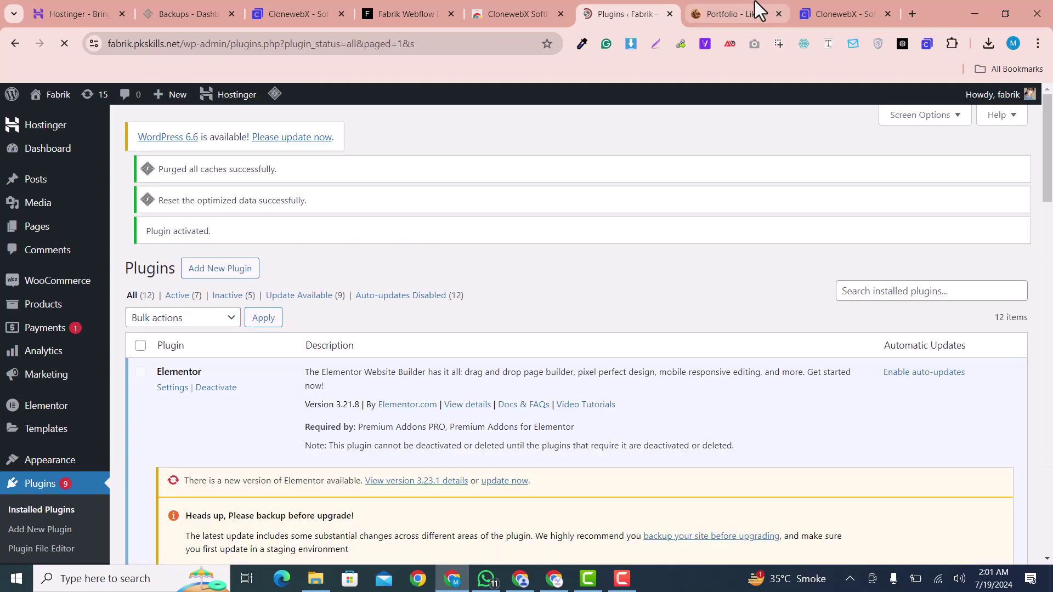
left_click(845, 6)
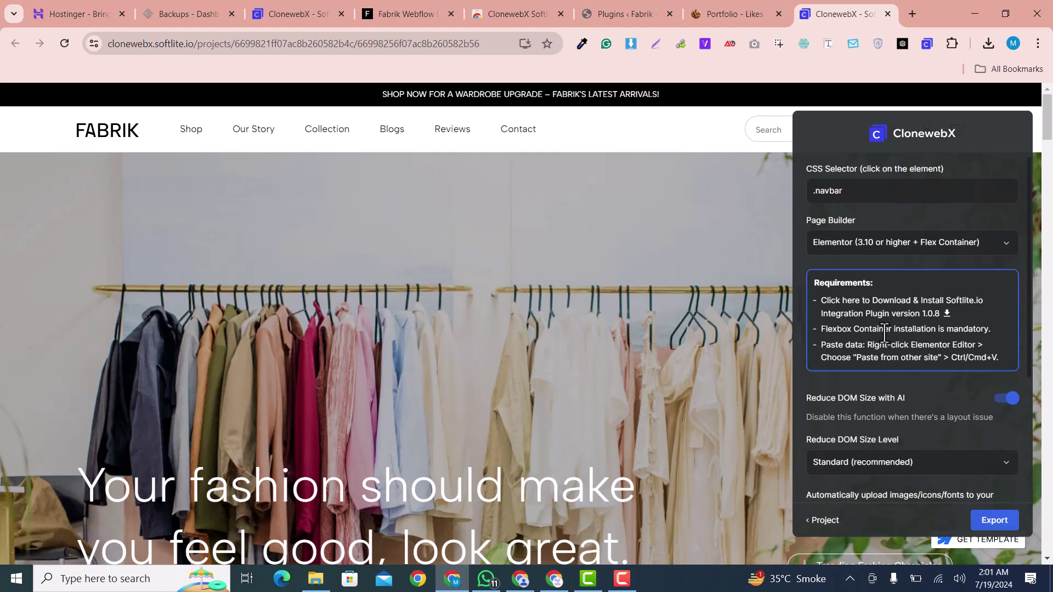
left_click_drag(921, 336, 975, 331)
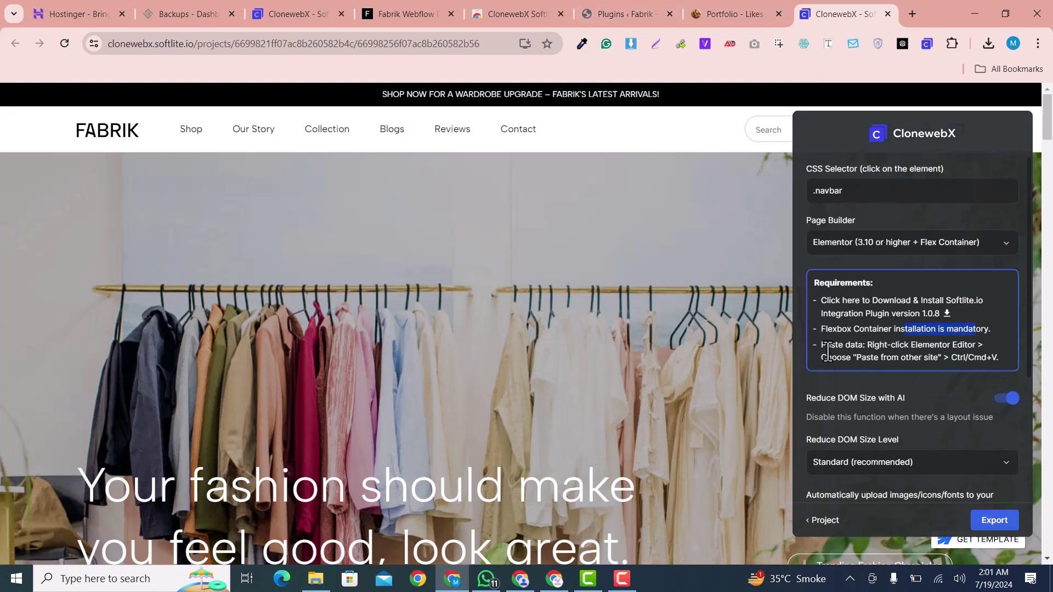
left_click(630, 8)
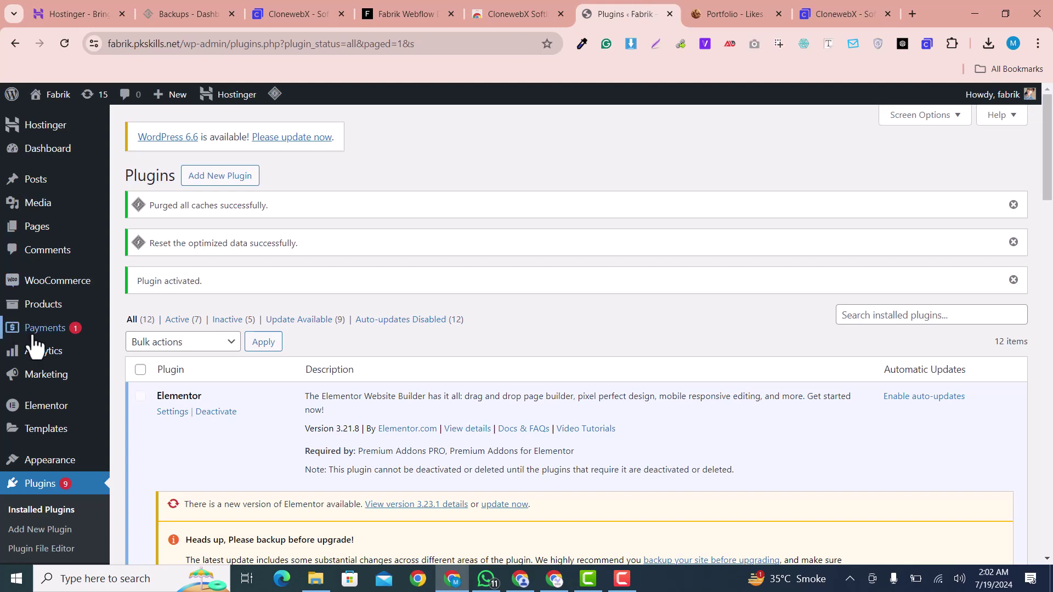
Create a new WordPress page titled 'Clone Test Page' and publish it.
mouse_move(37, 226)
left_click(164, 258)
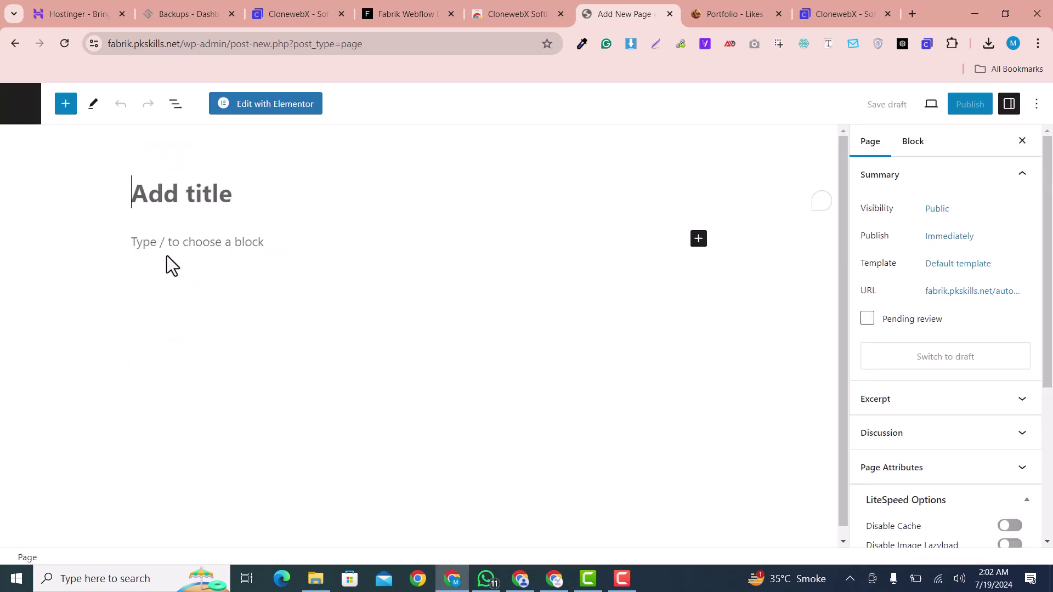
type("Clo")
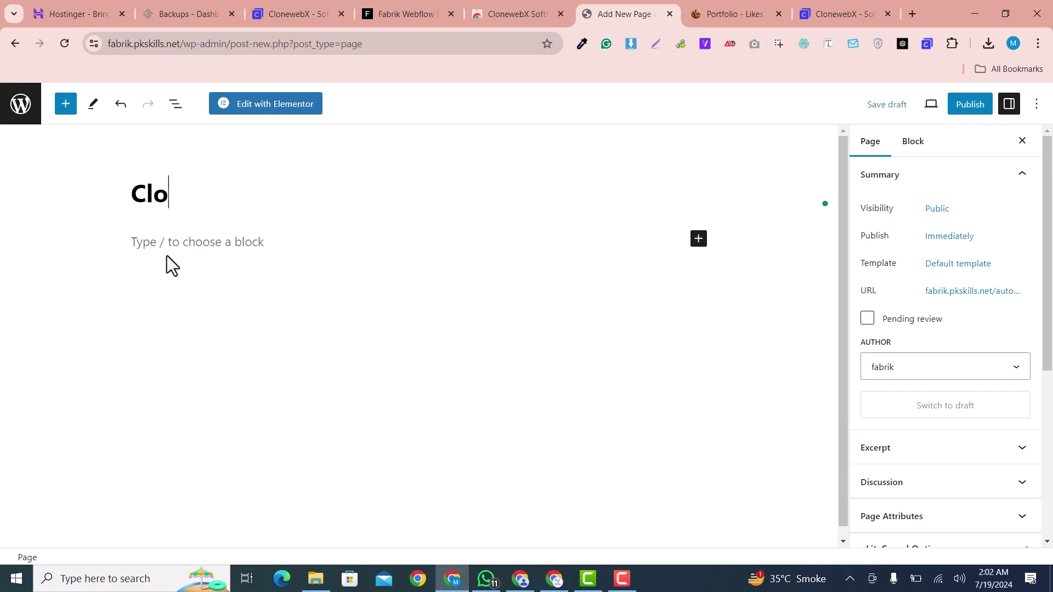
type("ne Test Pae")
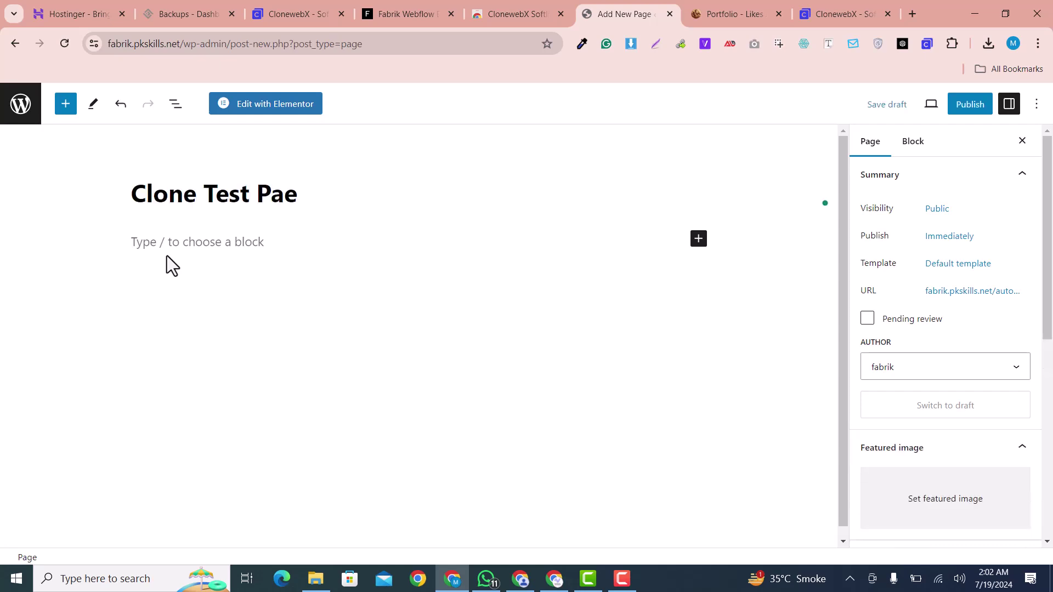
key("BackSpace")
type("ge")
key("ctrl+s")
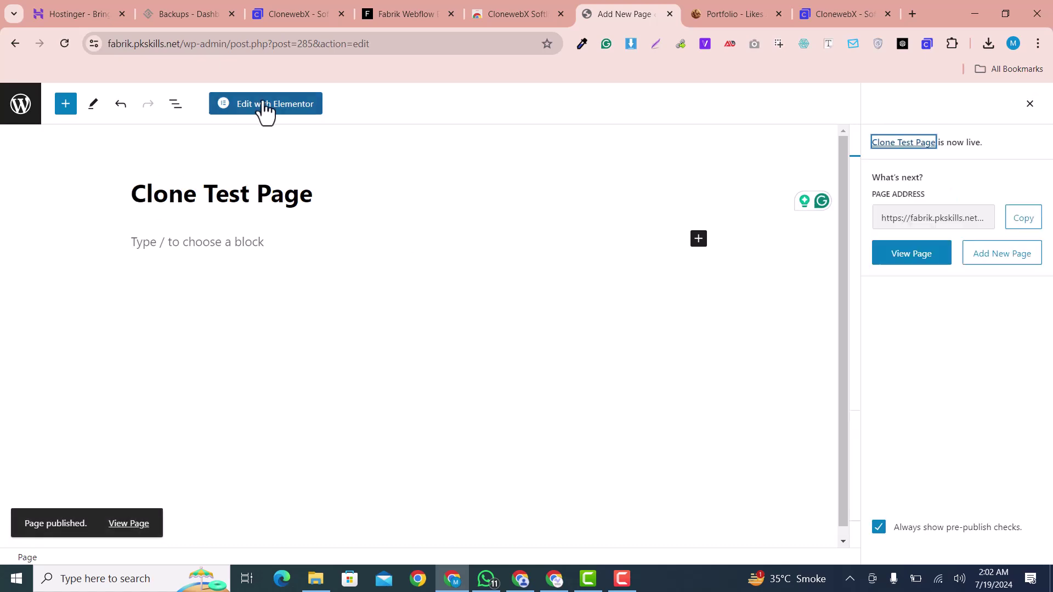
Open the page in Elementor, set Page Layout to Elementor Canvas, update, and reload the editor.
left_click(231, 108)
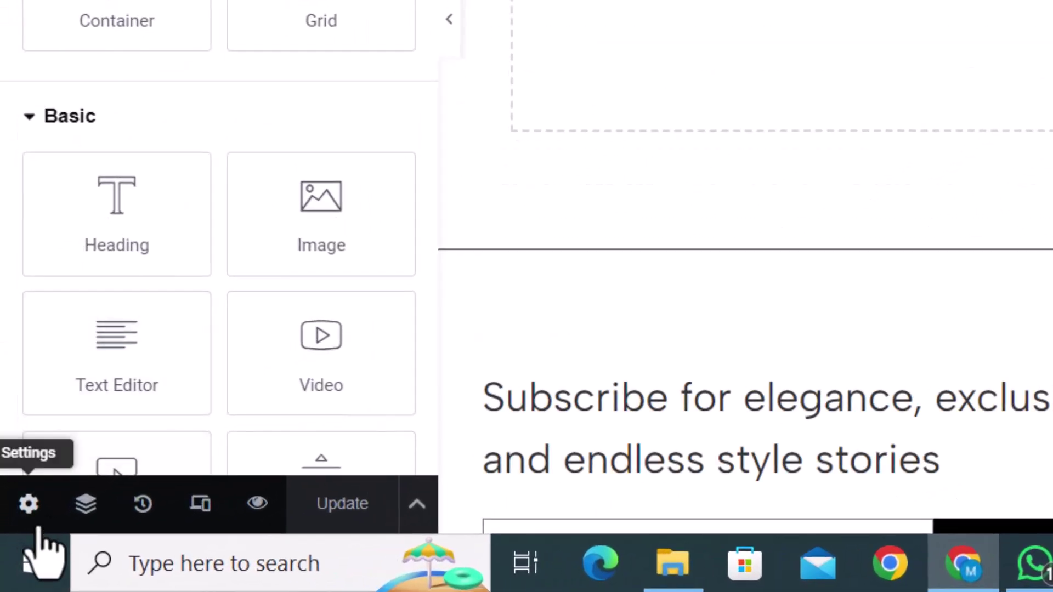
left_click(30, 507)
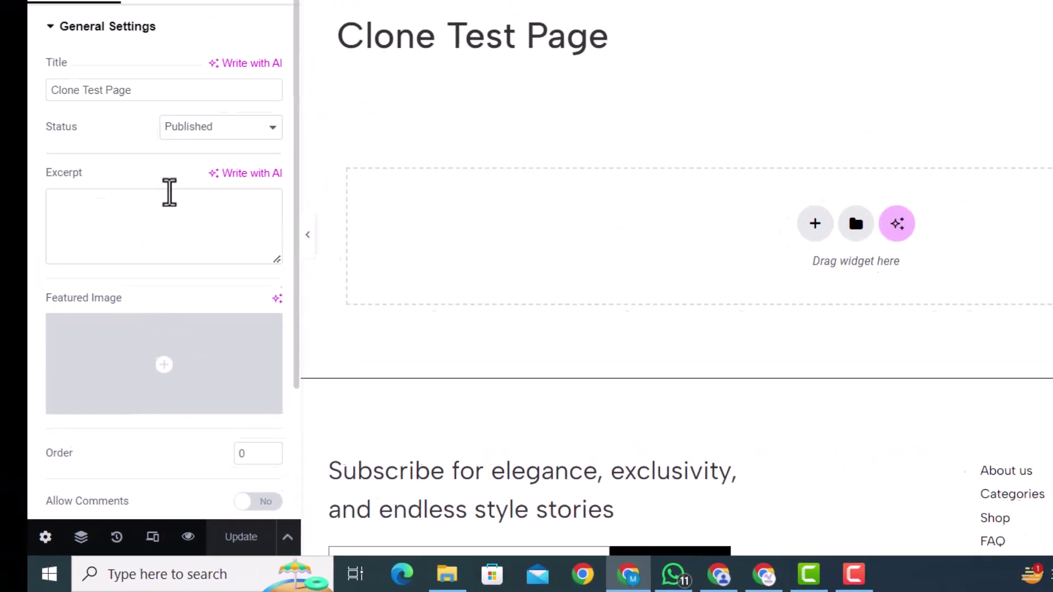
scroll(169, 192, "down", 3)
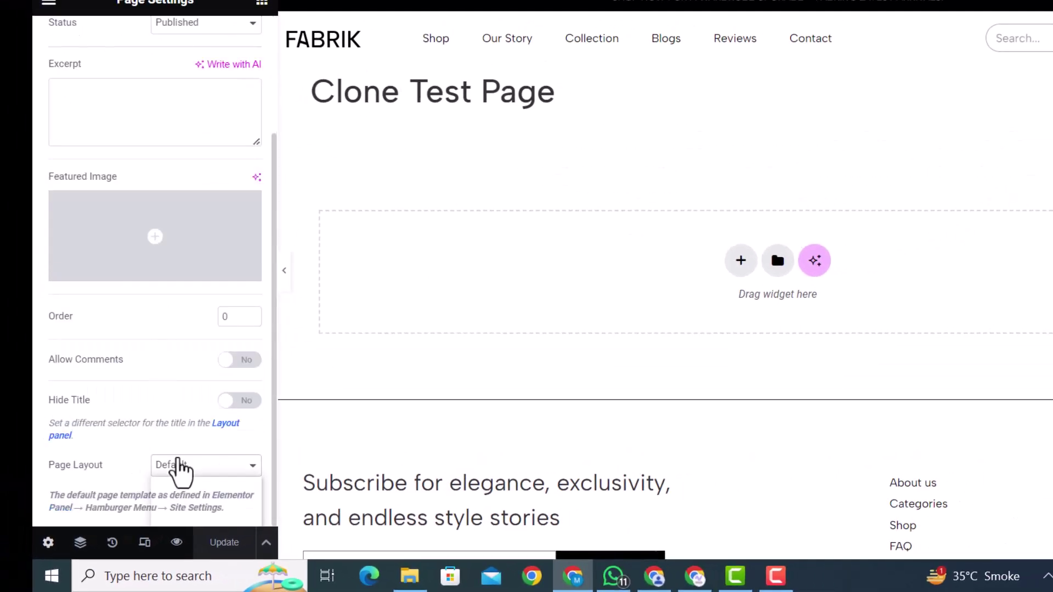
left_click(164, 465)
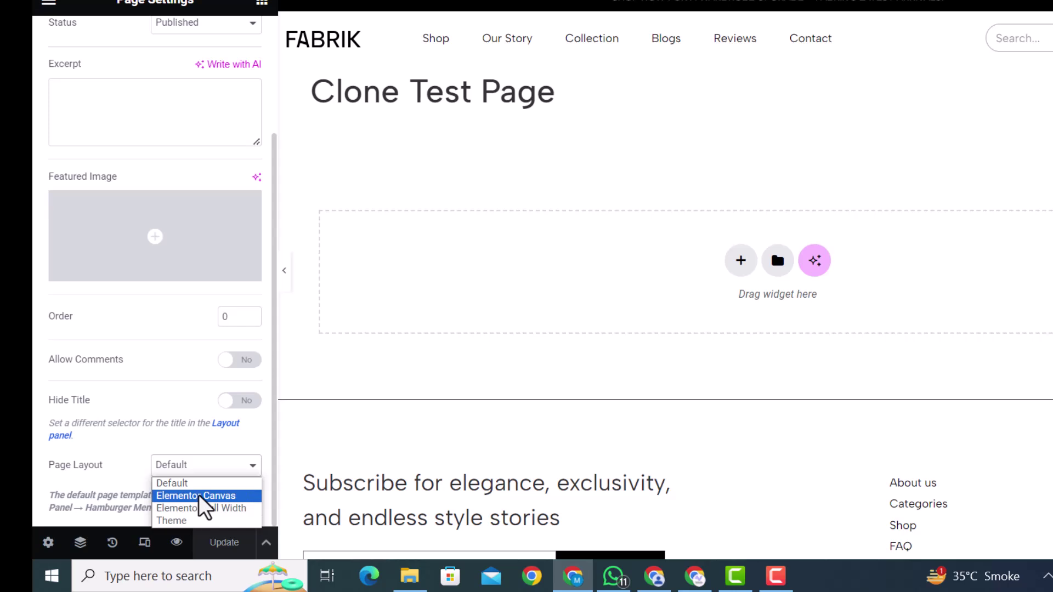
left_click(203, 497)
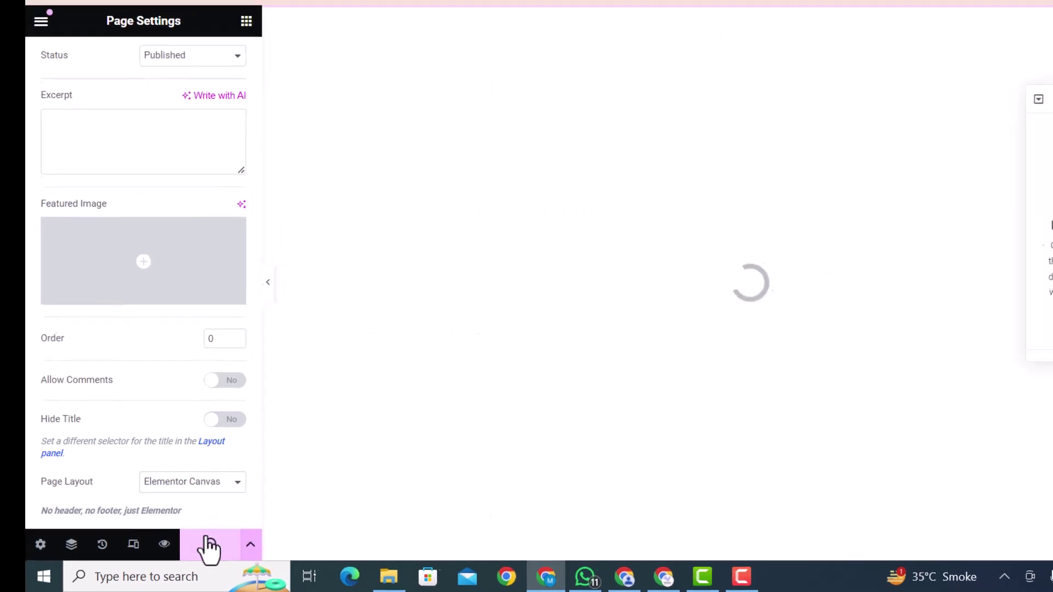
left_click(209, 545)
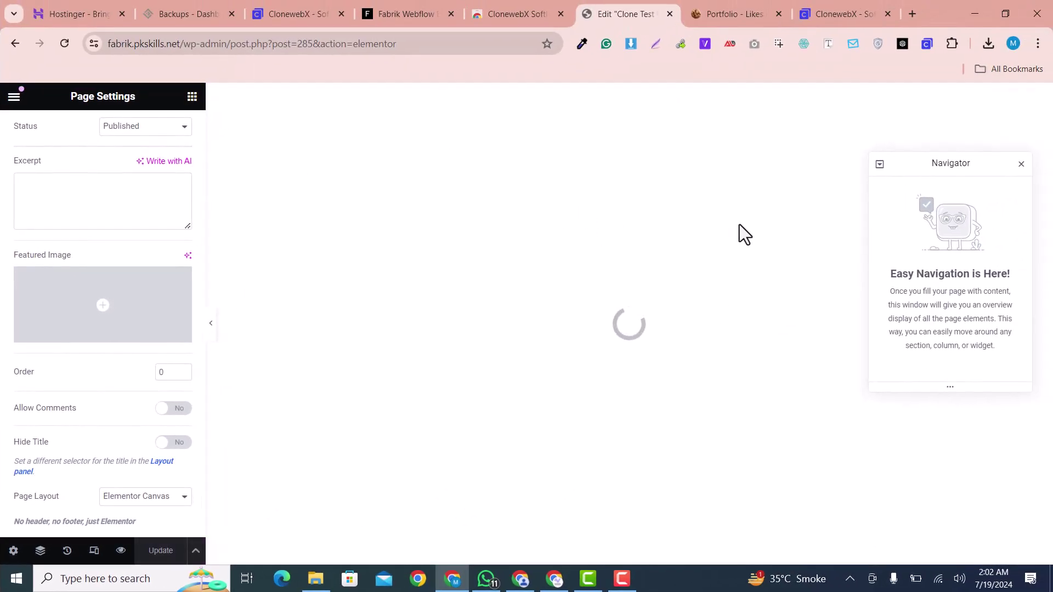
left_click(1022, 164)
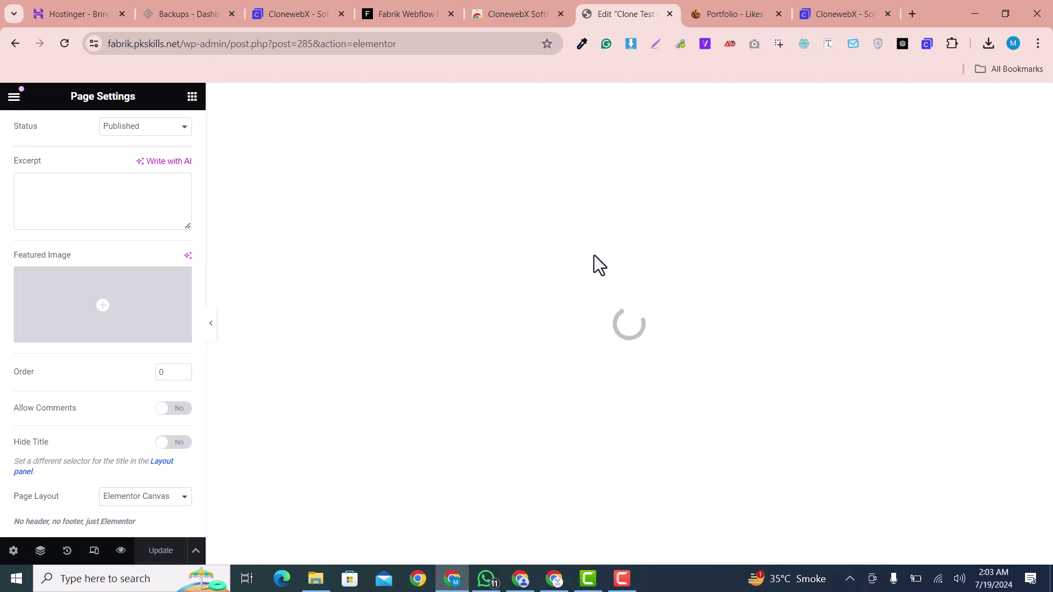
key("F5")
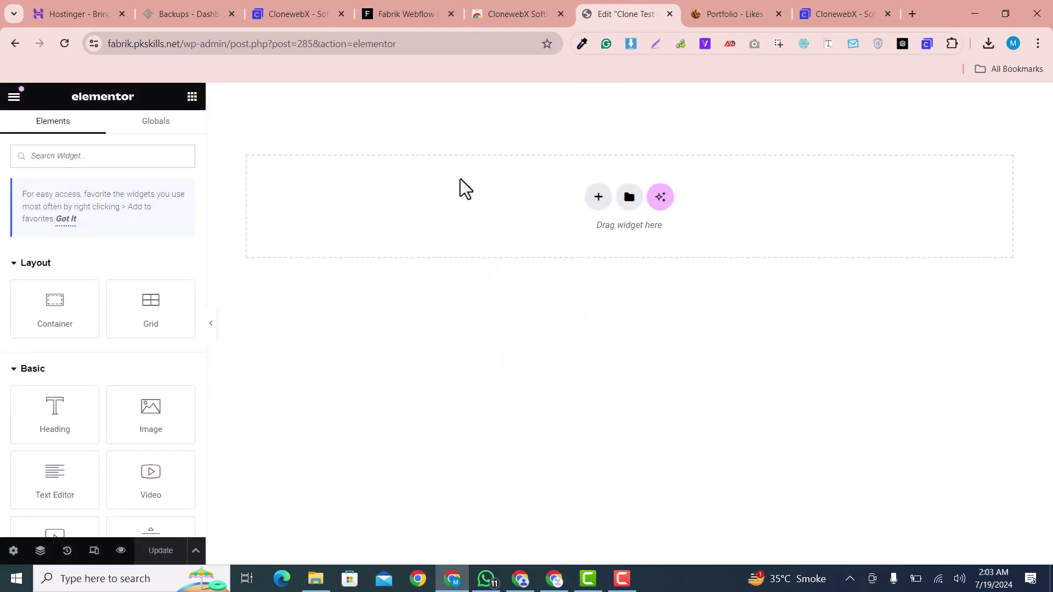
In CloneWebX, pick the Fabrik navbar and confirm .navbar as the selected element.
left_click(395, 13)
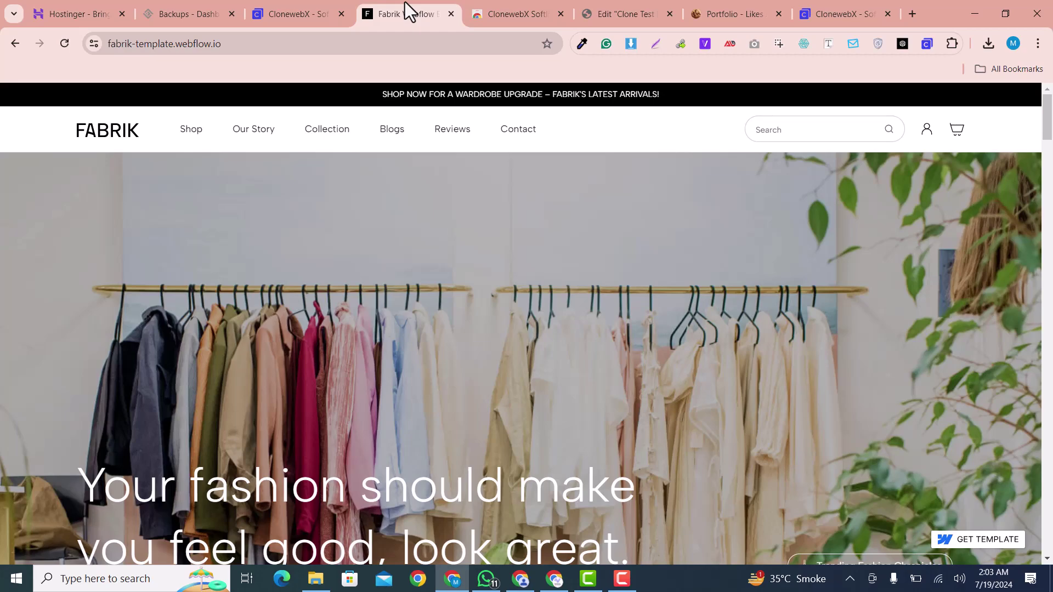
left_click(837, 6)
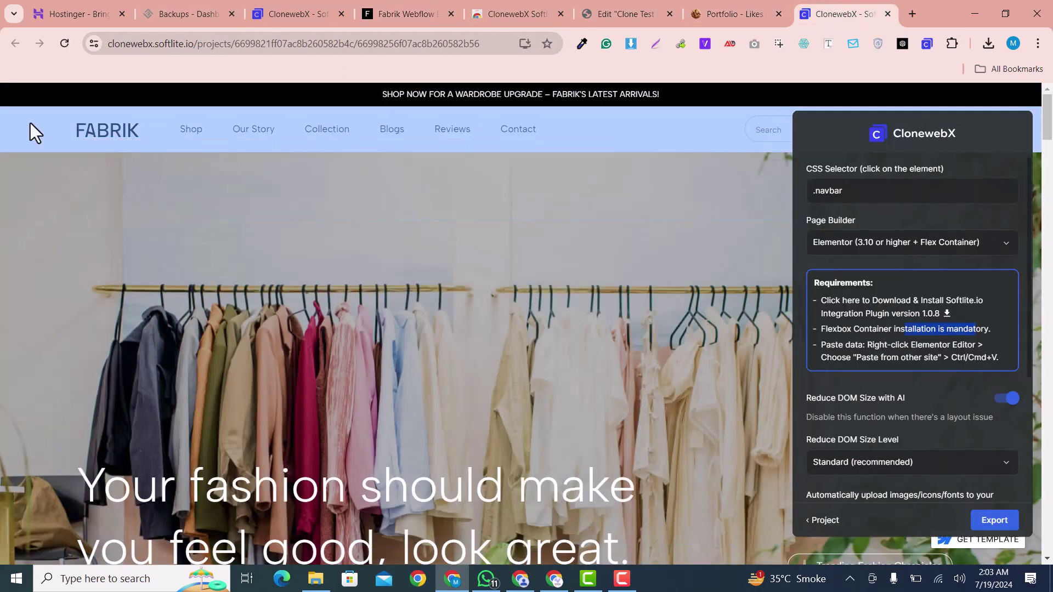
left_click(31, 122)
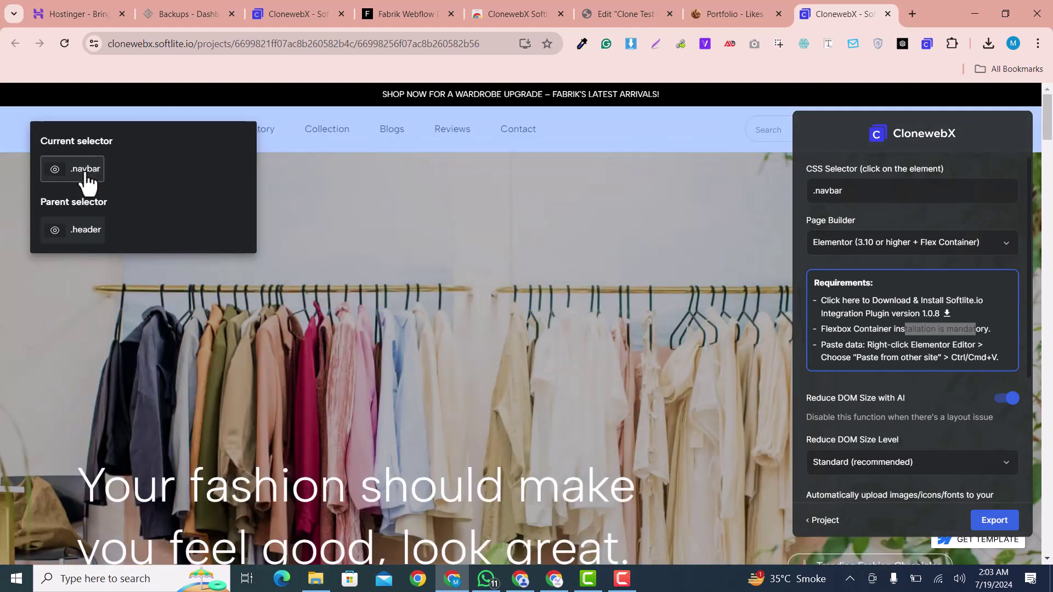
left_click(54, 170)
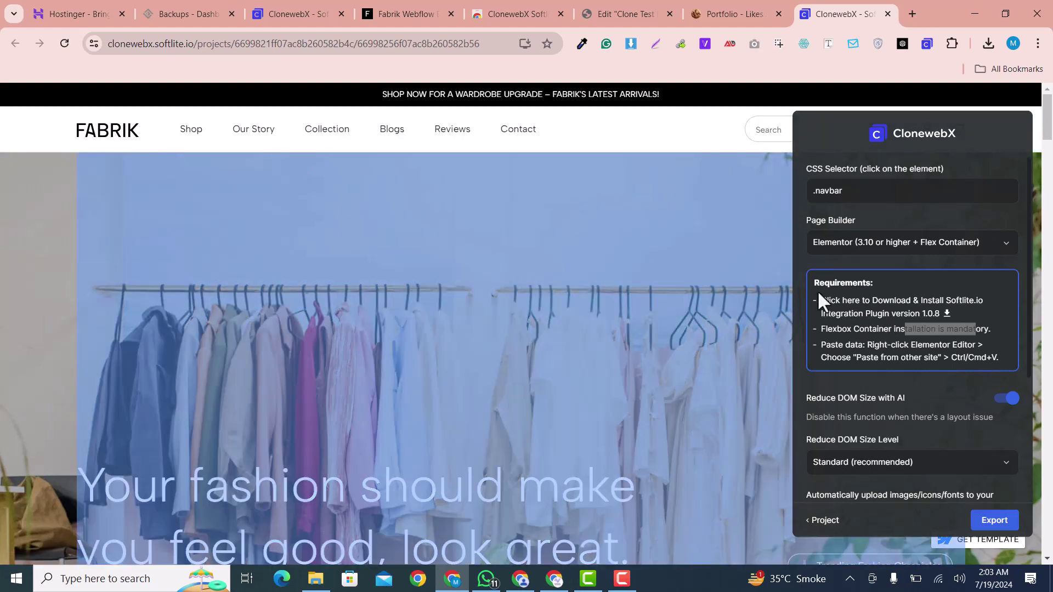
scroll(912, 475, "down", 1)
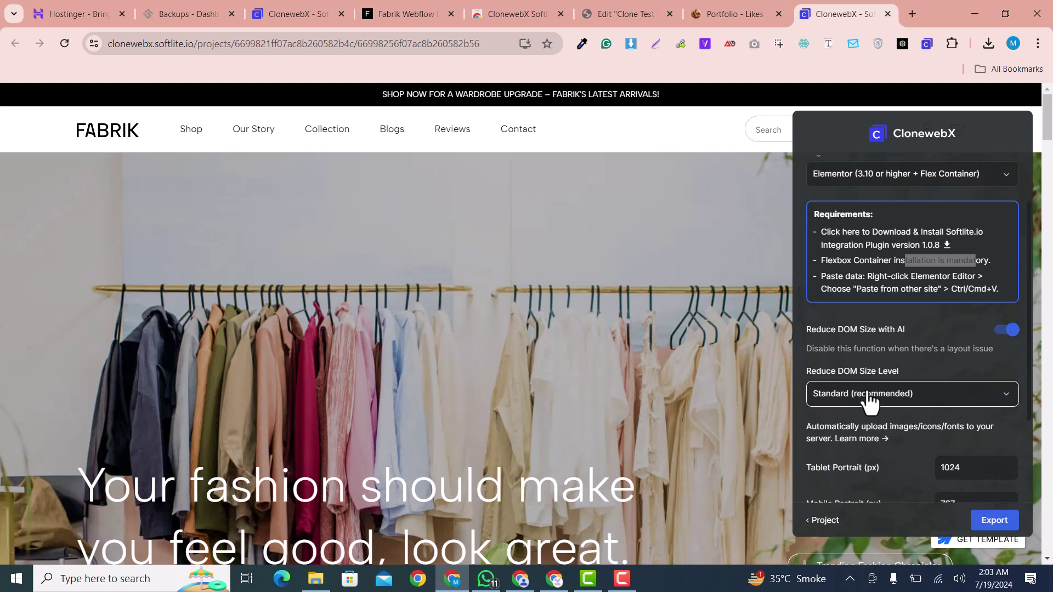
Keep Elementor as the target page builder and check the 1024 tablet breakpoint.
scroll(921, 417, "up", 1)
left_click(898, 242)
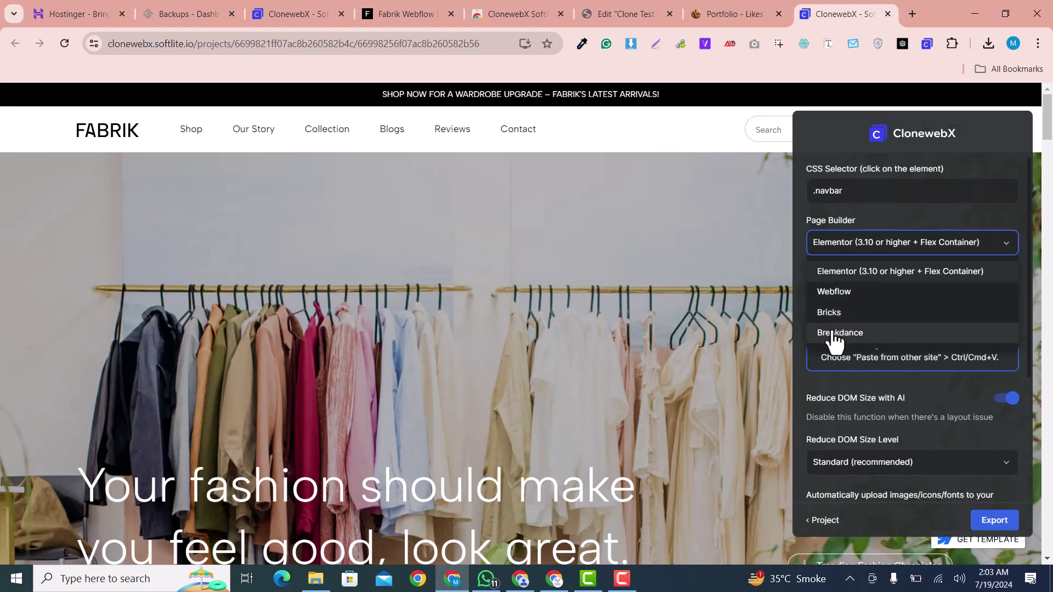
left_click(887, 245)
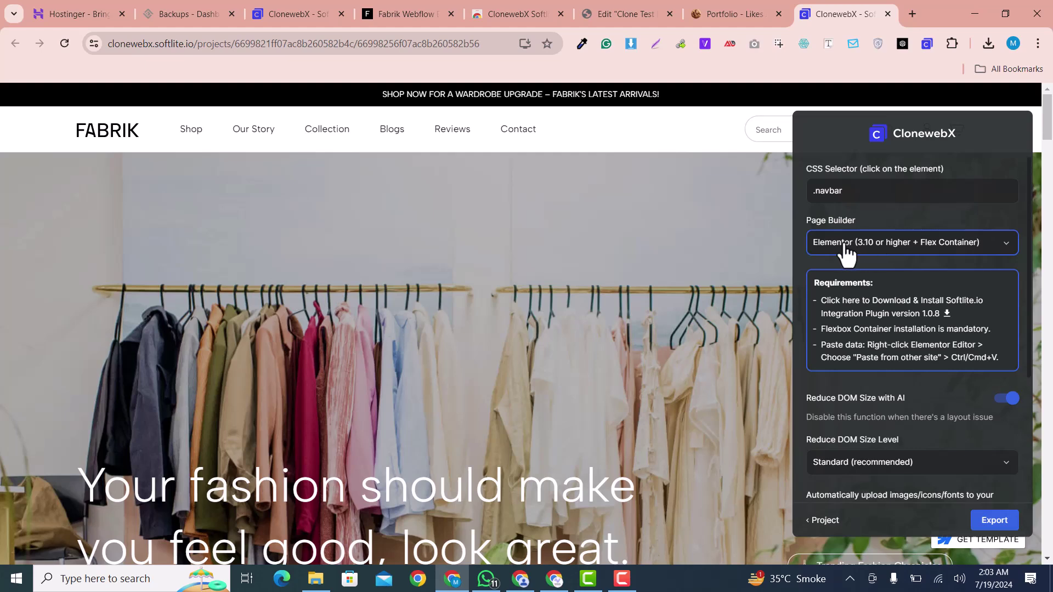
scroll(900, 373, "down", 4)
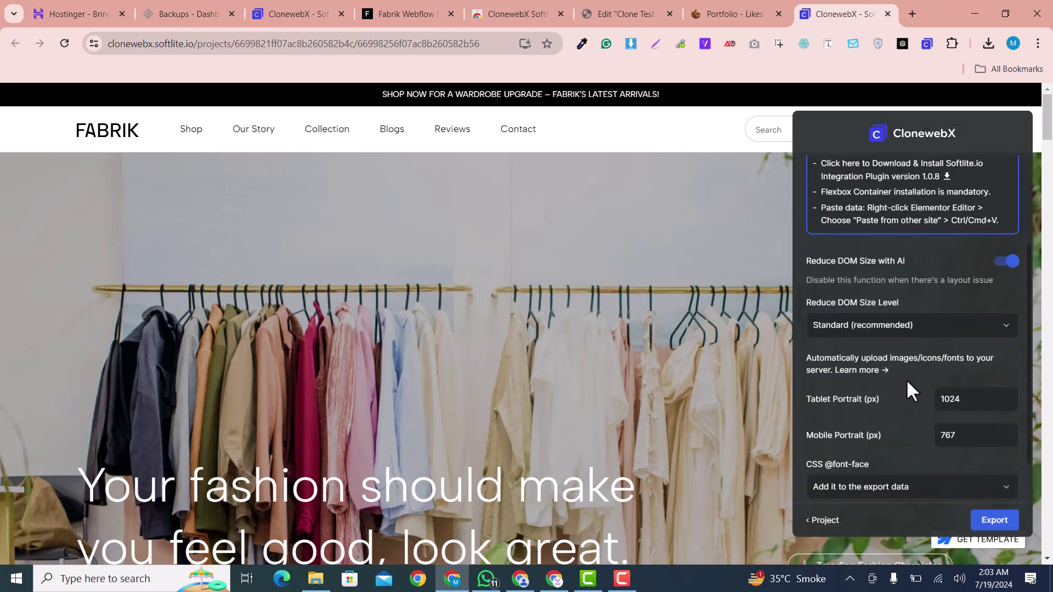
left_click(974, 342)
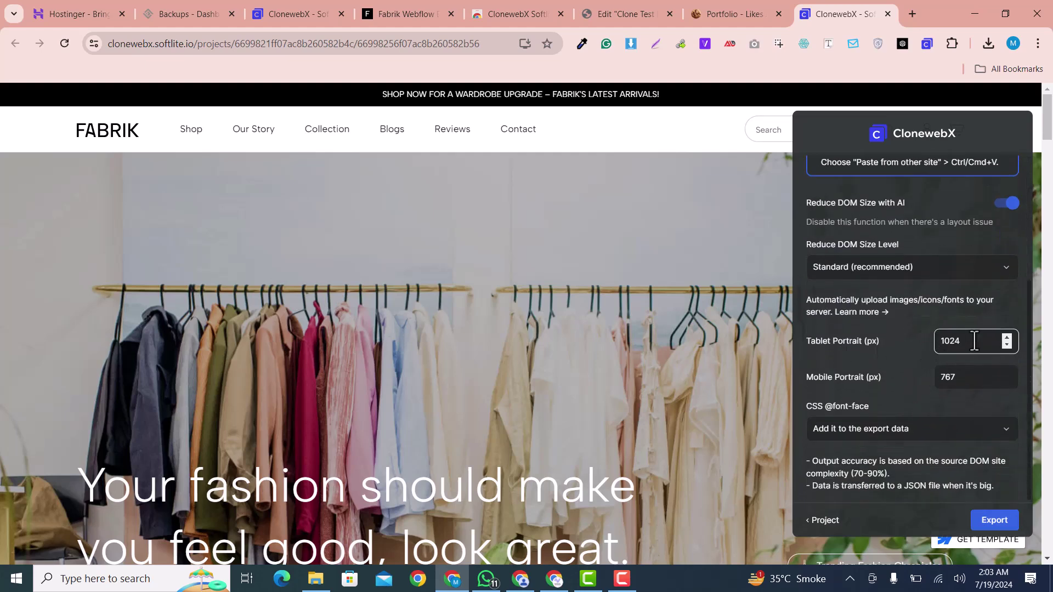
left_click(840, 266)
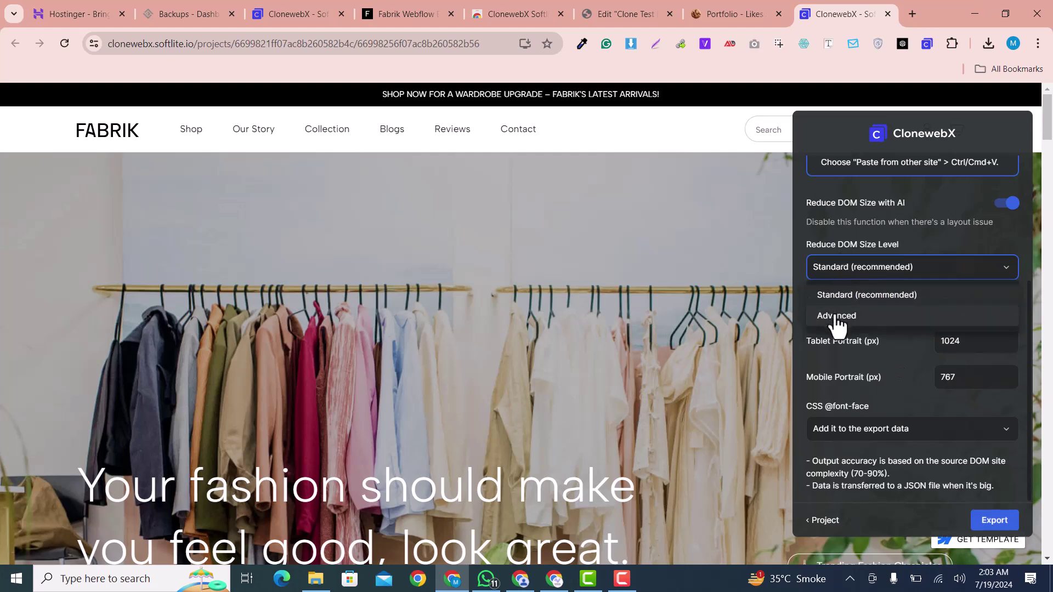
left_click(837, 317)
left_click(857, 270)
left_click(841, 296)
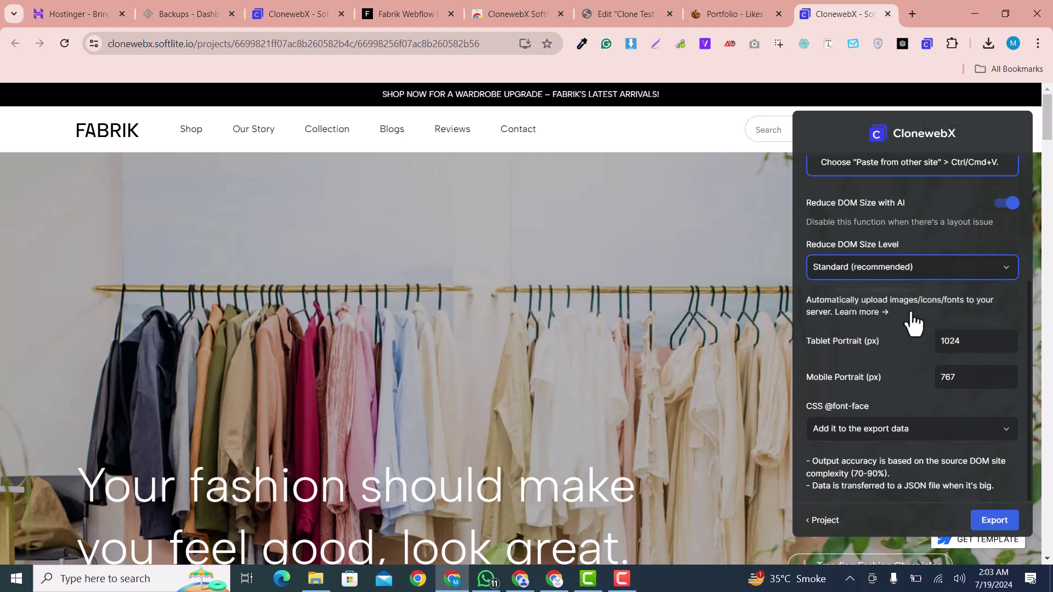
left_click(859, 429)
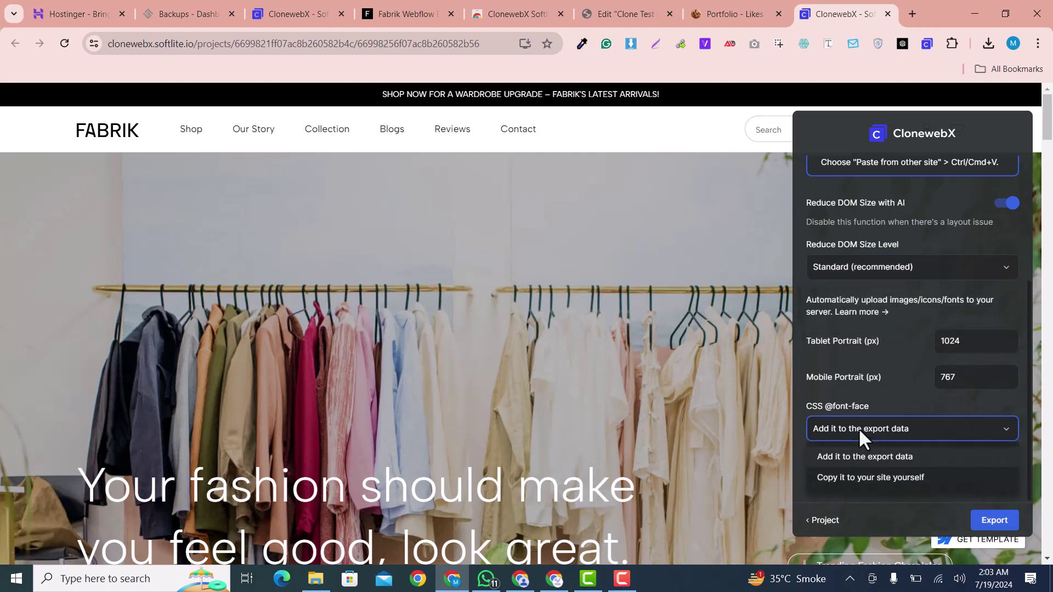
left_click(869, 433)
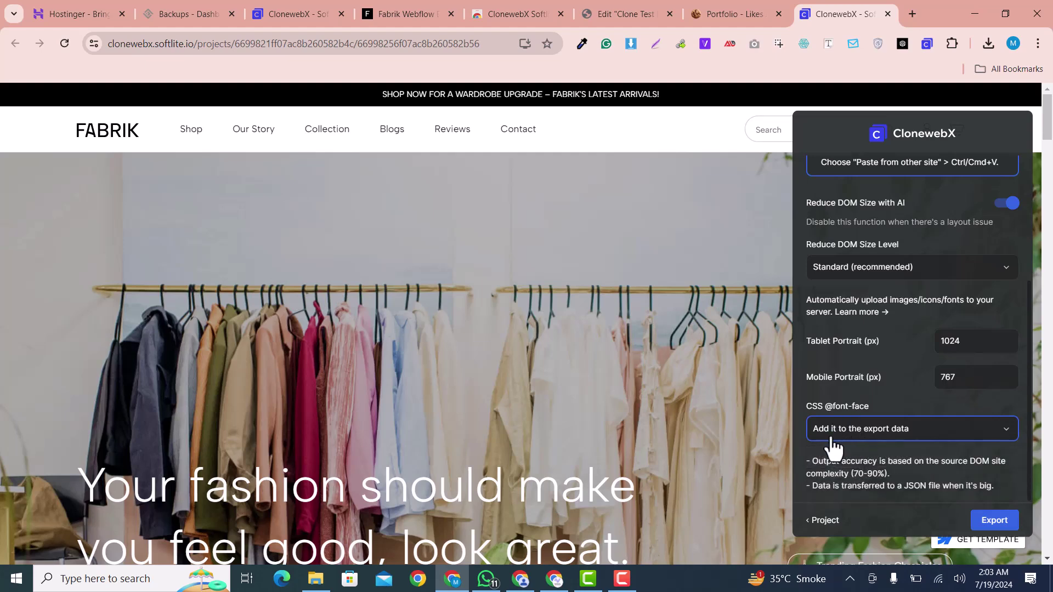
left_click(991, 527)
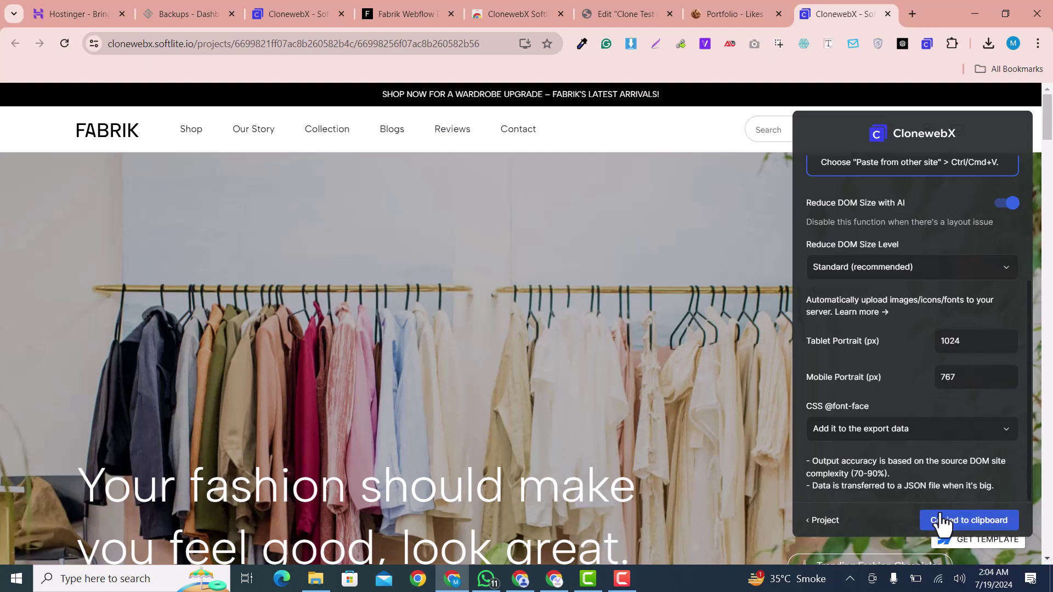
Paste the exported FABRIK navbar into Elementor's Clone Test Page using Paste from other site.
left_click(597, 4)
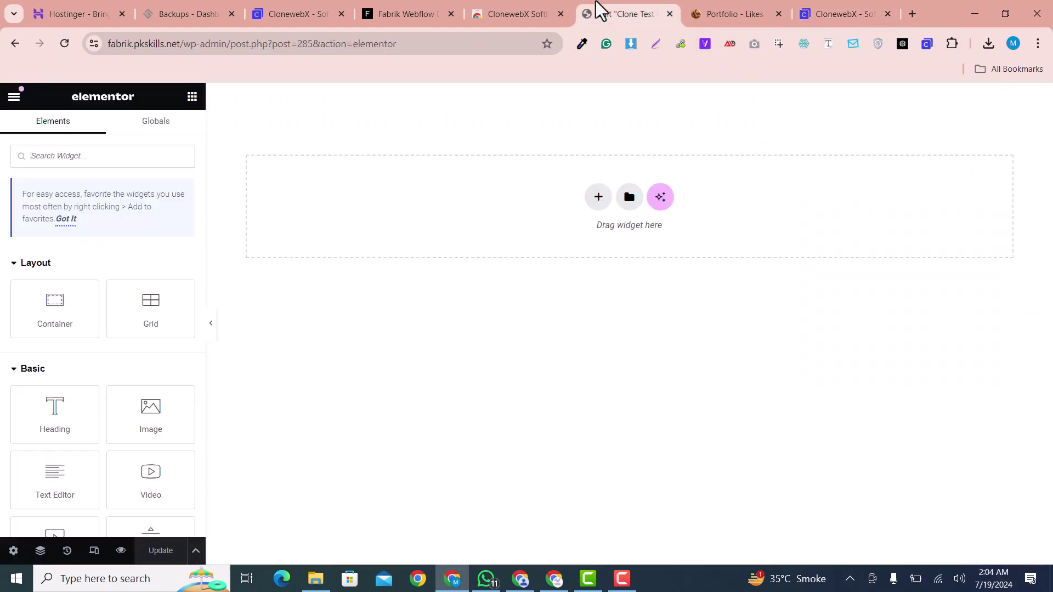
right_click(484, 201)
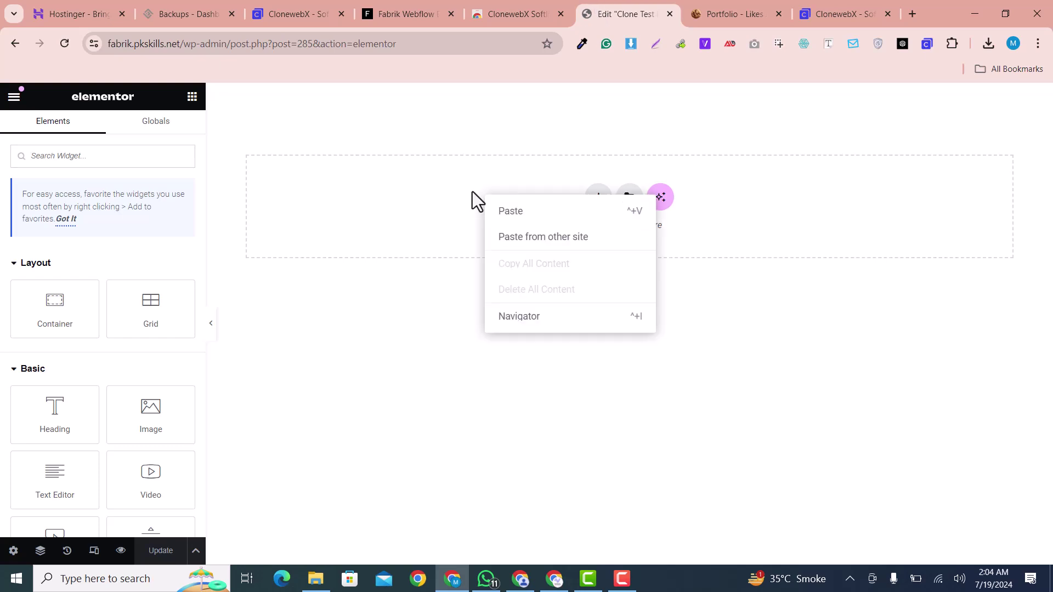
left_click(534, 237)
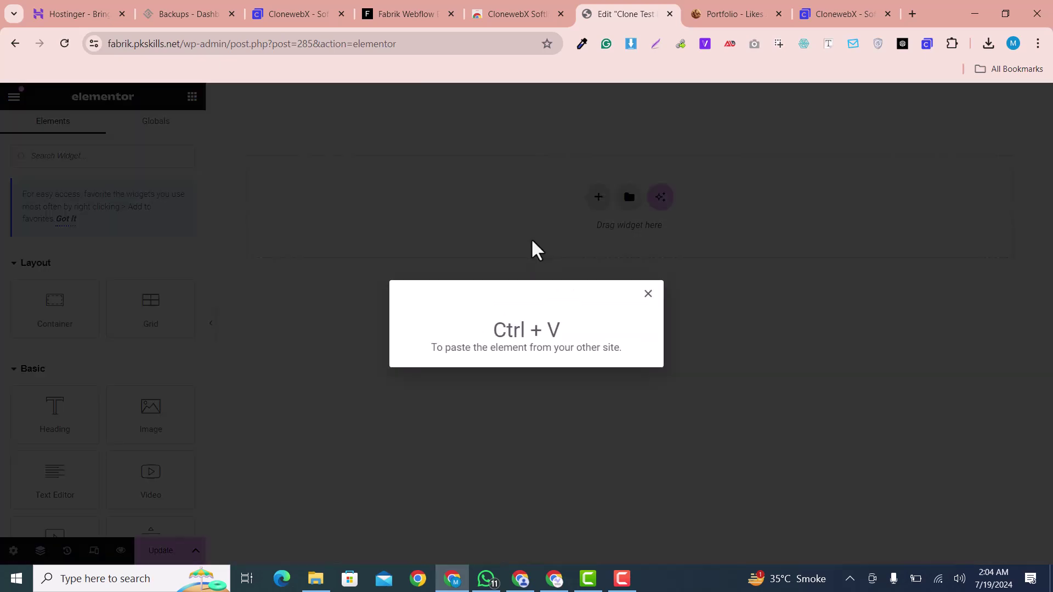
key("ctrl+v")
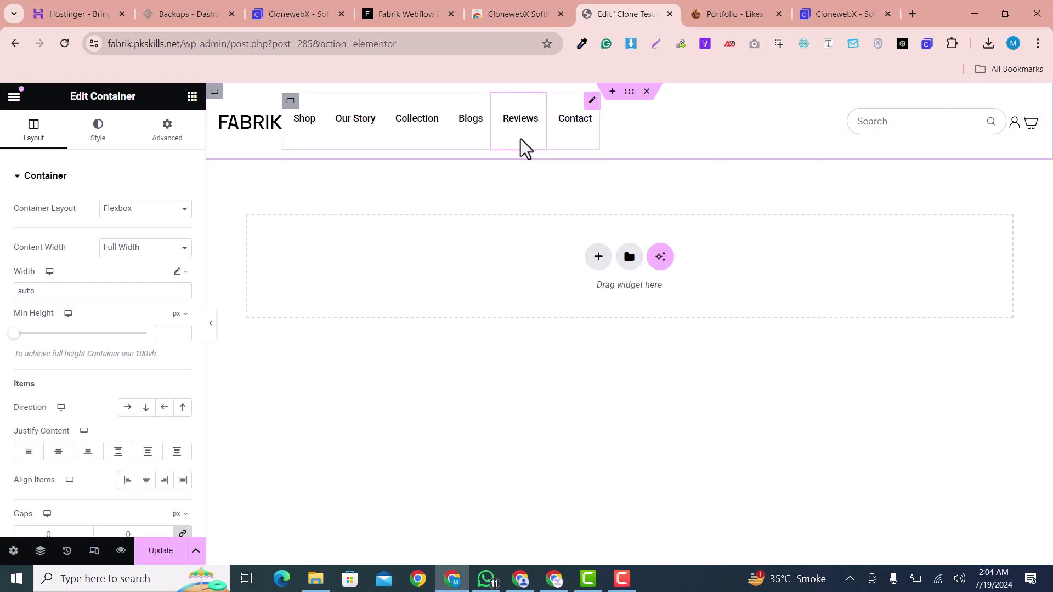
In CloneWebX, select the Fabrik .hero section and export it to the clipboard.
left_click(853, 1)
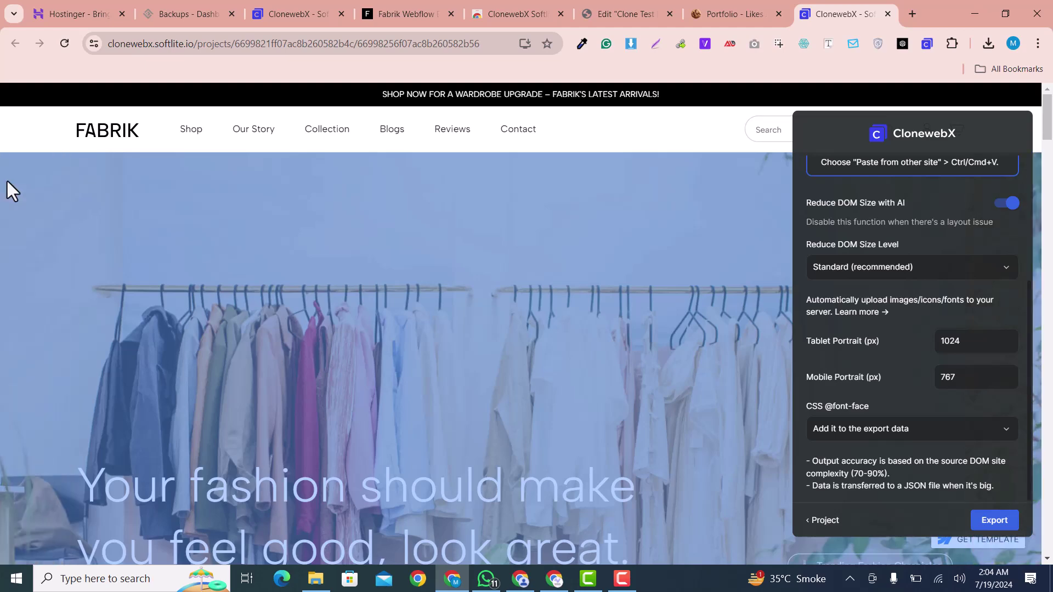
scroll(8, 180, "down", 1)
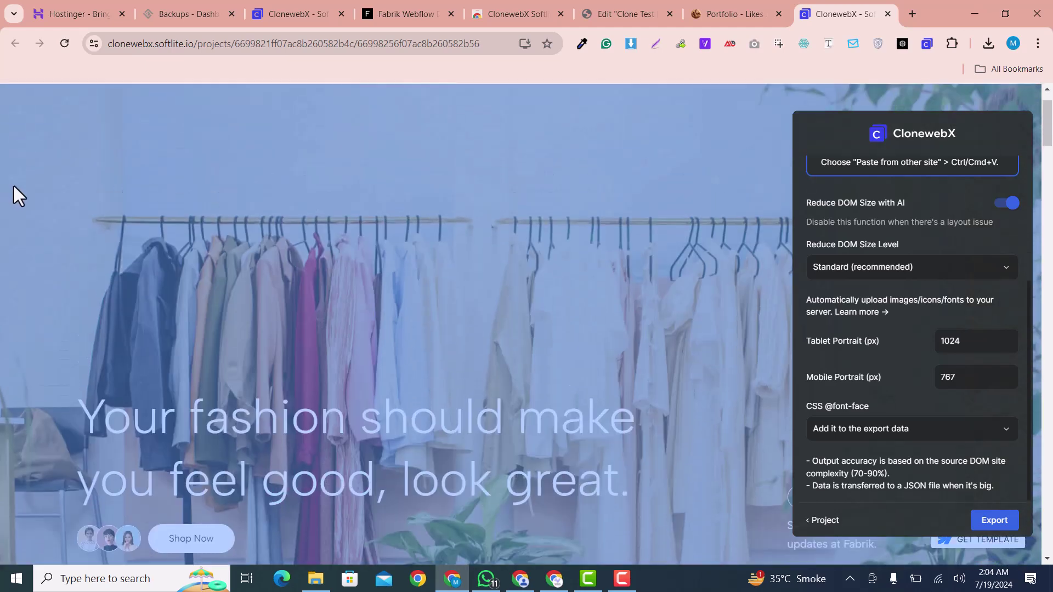
left_click(13, 184)
left_click(38, 232)
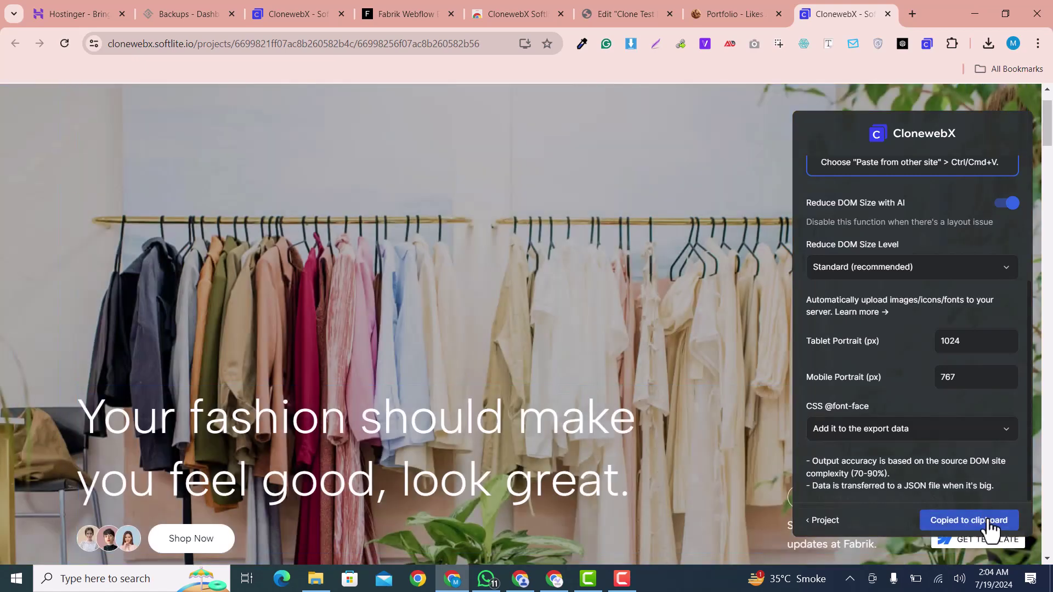
left_click(633, 1)
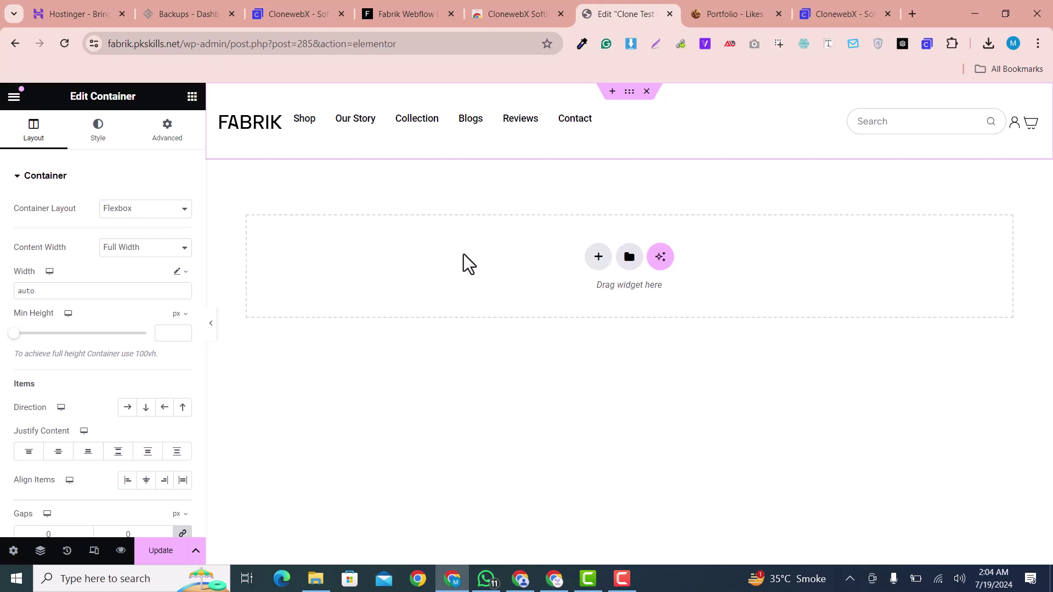
Paste the cloned hero into the empty container via Paste from other site.
right_click(431, 258)
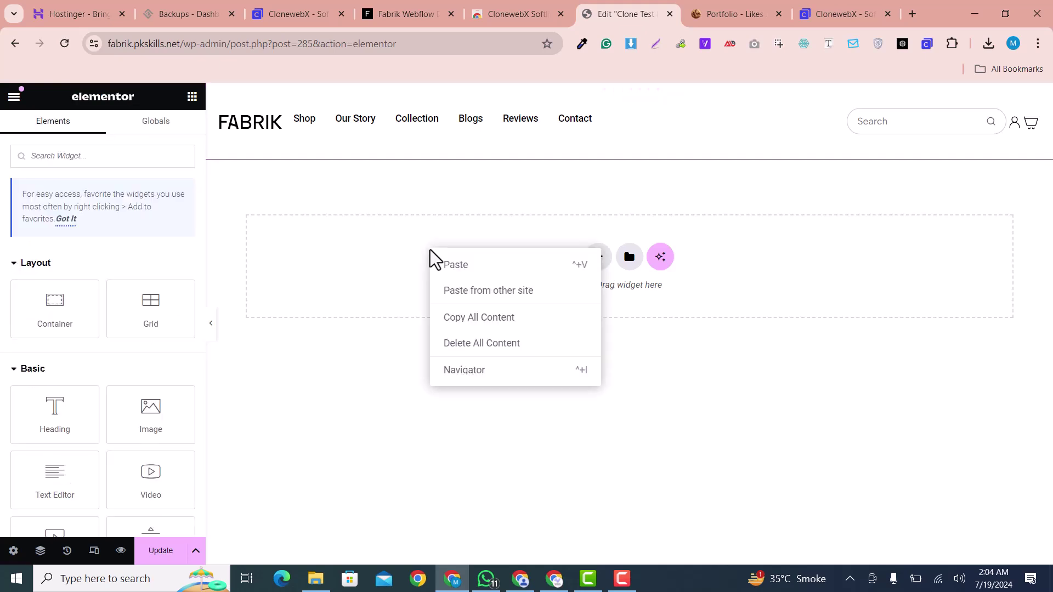
left_click(469, 290)
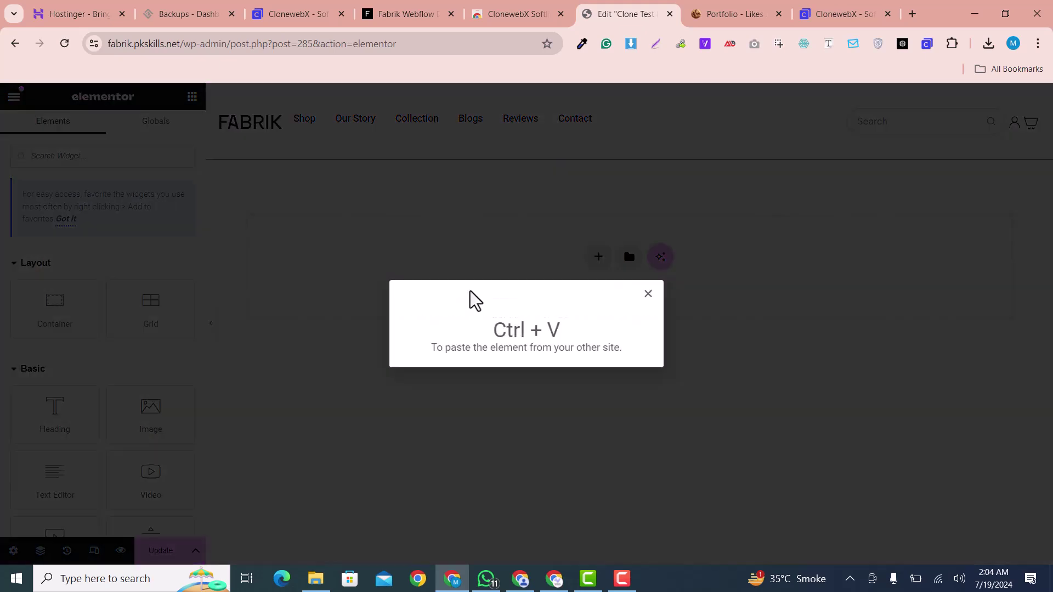
key("ctrl+v")
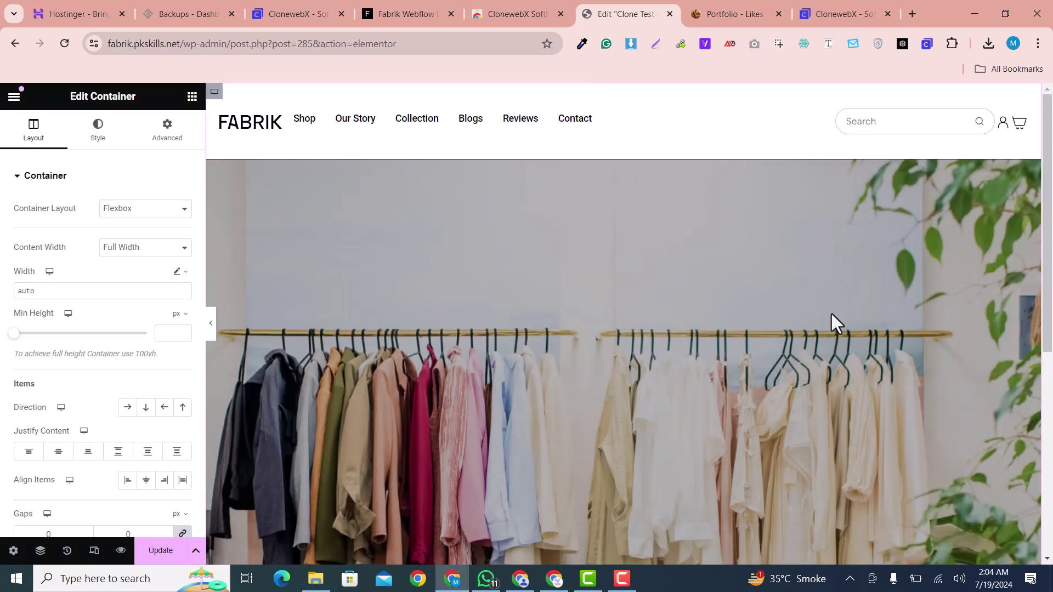
Check the hero's Stay in the loop and Trending Fashion Chronicles caption widgets.
scroll(823, 321, "down", 6)
scroll(818, 327, "up", 4)
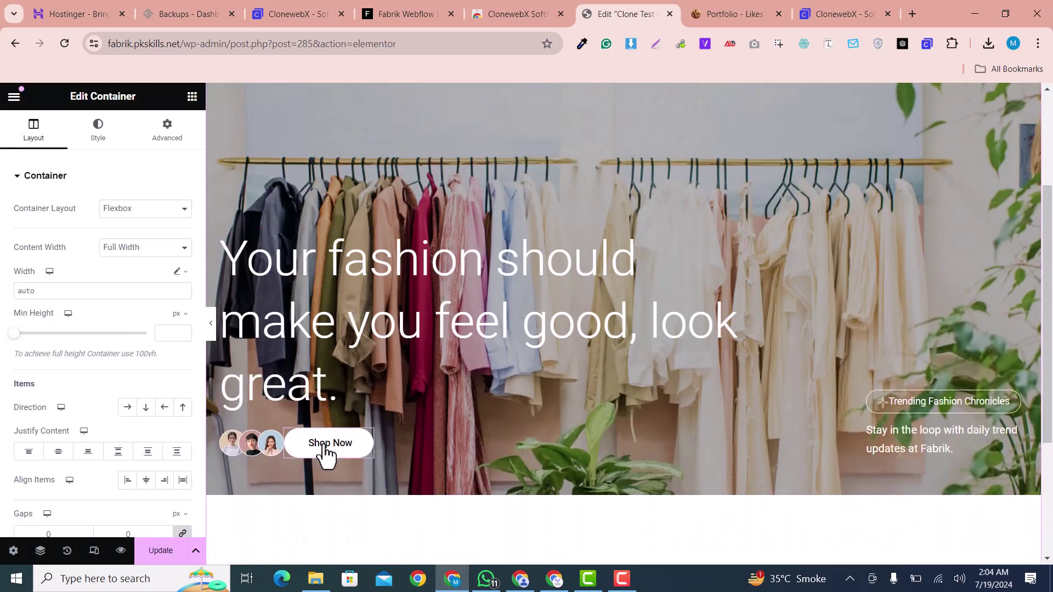
left_click(927, 432)
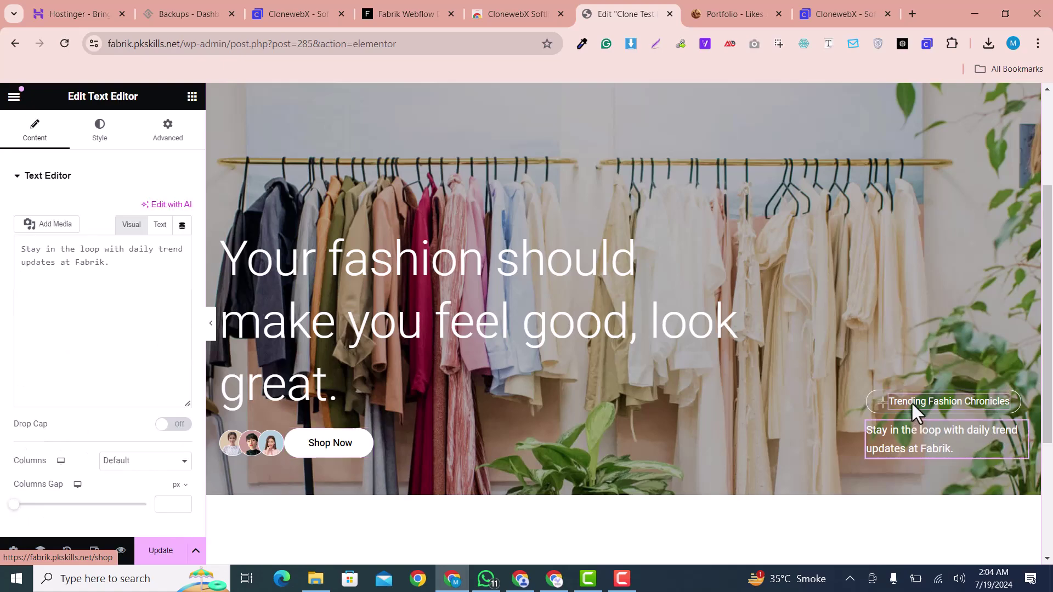
left_click(911, 402)
scroll(360, 310, "up", 3)
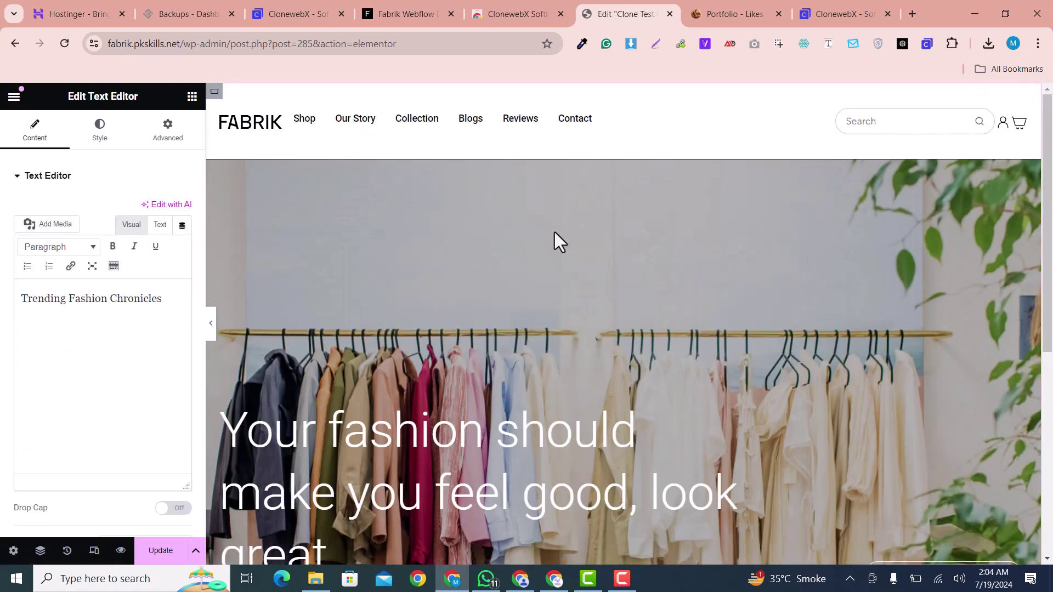
scroll(559, 289, "down", 6)
Close the Portfolio tab and select the Featured Products section in CloneWebX.
left_click(700, 2)
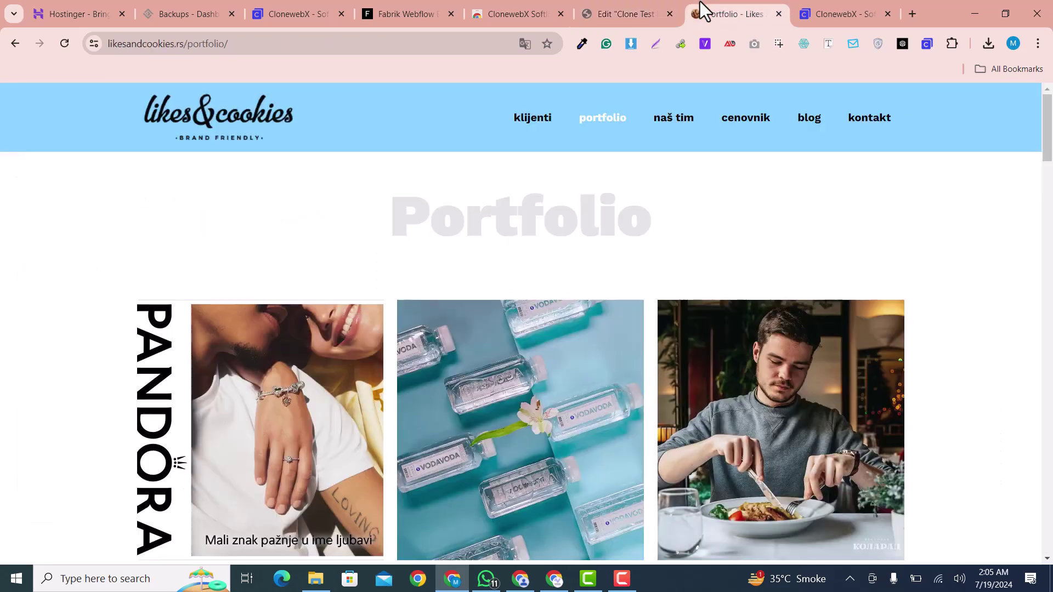
left_click(814, 1)
left_click(778, 15)
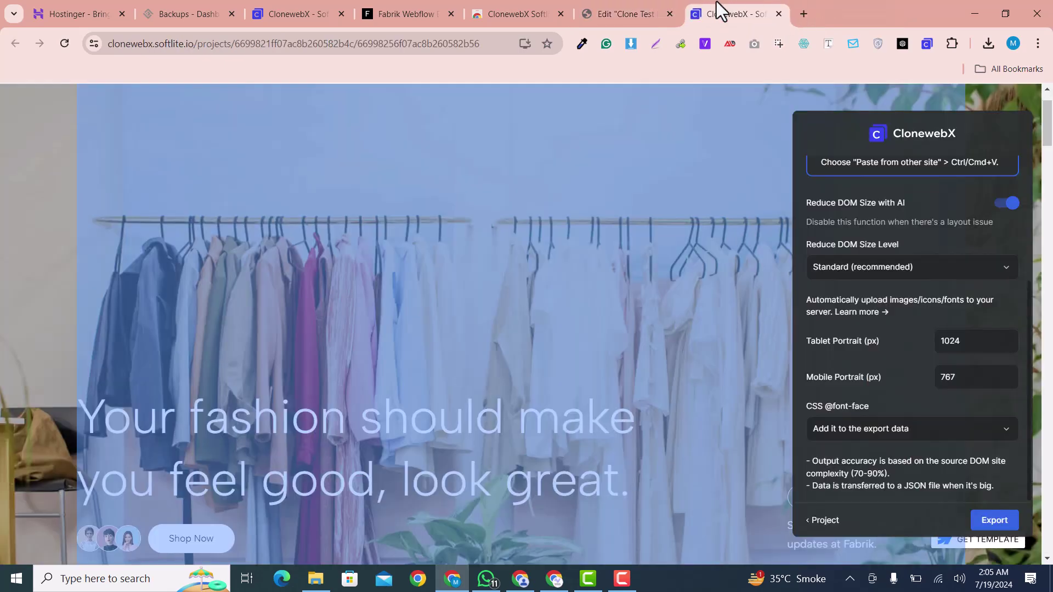
scroll(481, 409, "down", 7)
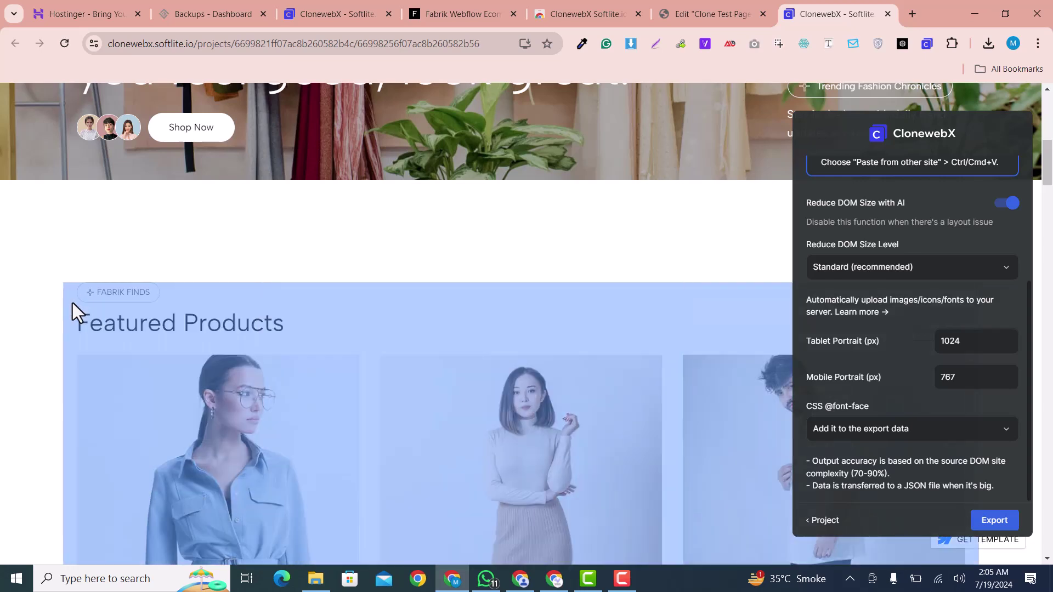
left_click(72, 302)
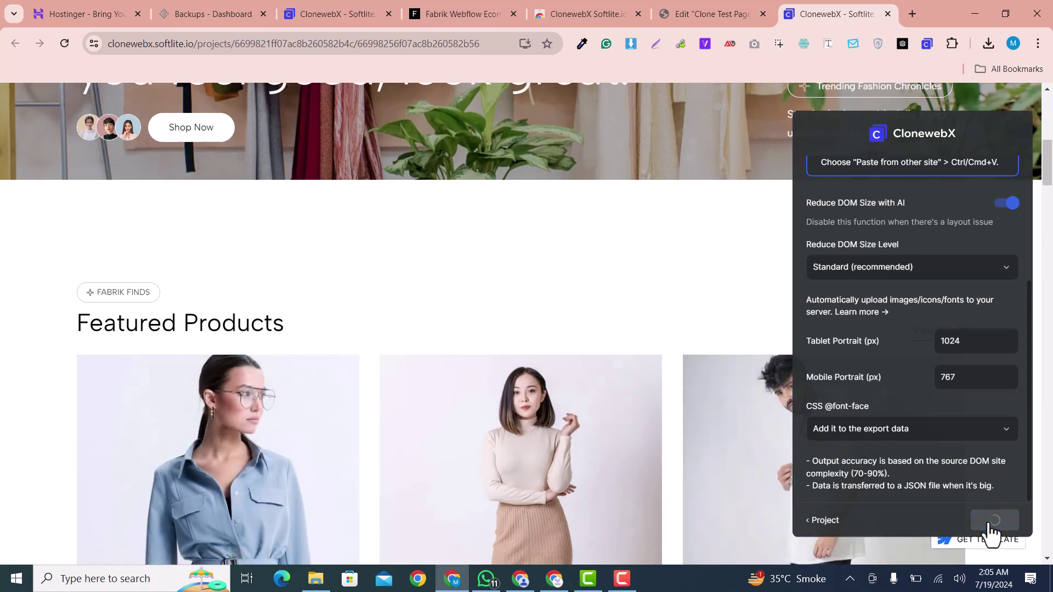
Export Featured Products and paste it into Elementor's empty section.
left_click(710, 6)
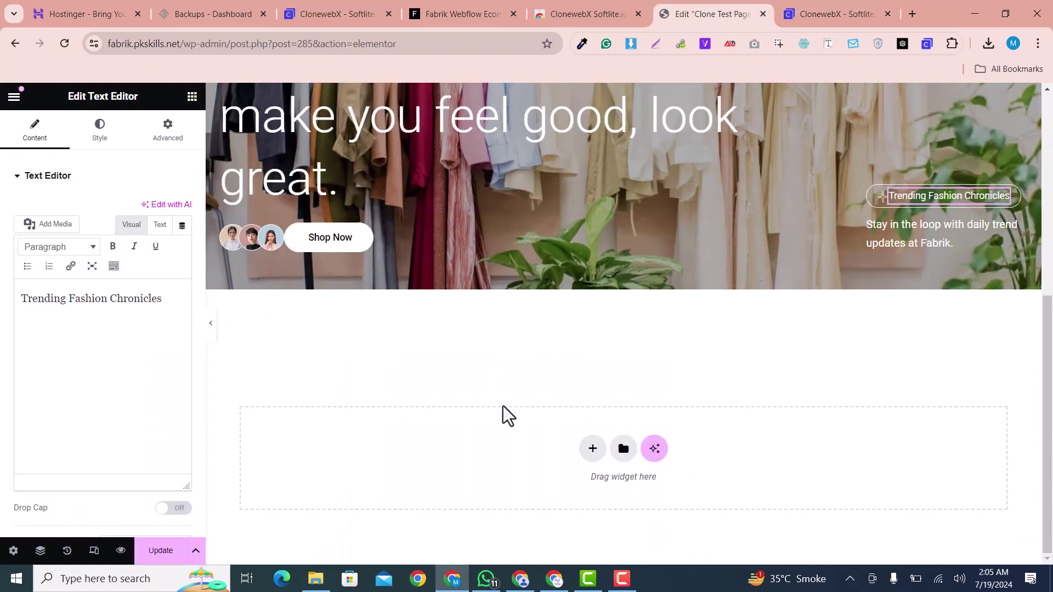
right_click(503, 447)
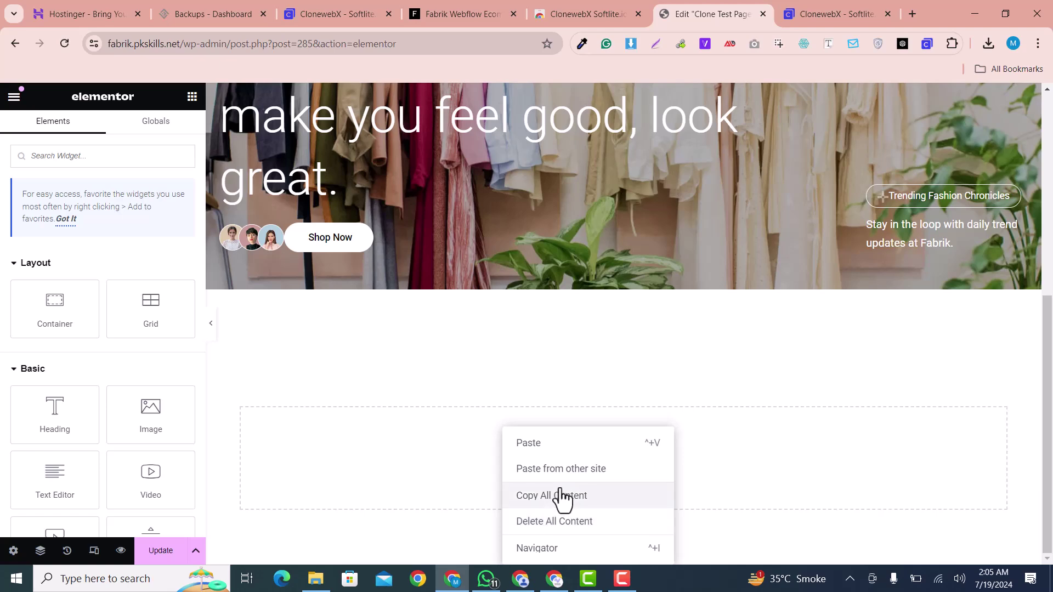
left_click(534, 472)
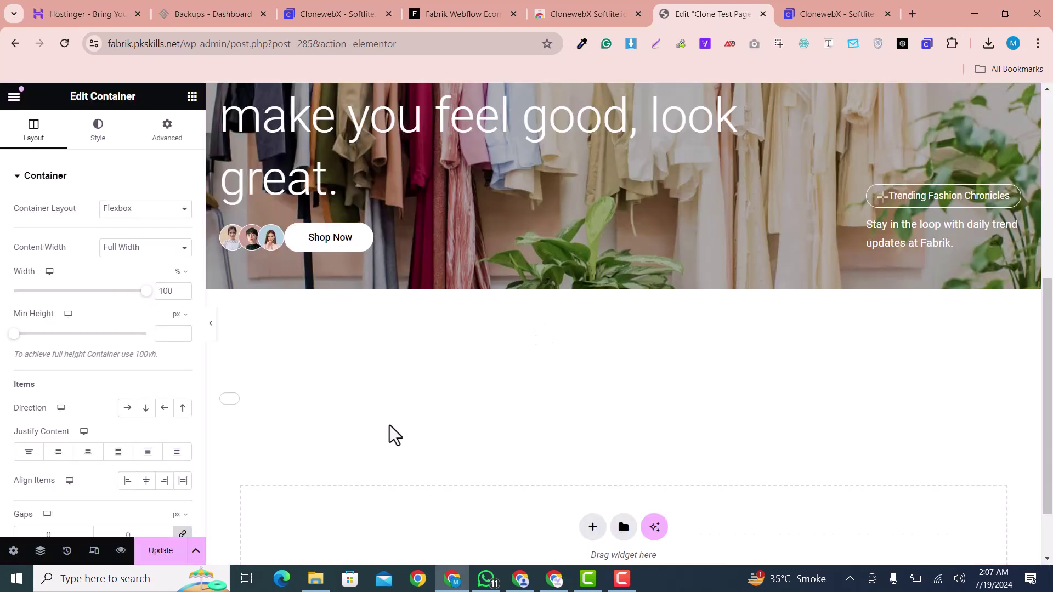
scroll(982, 417, "down", 2)
scroll(479, 364, "down", 7)
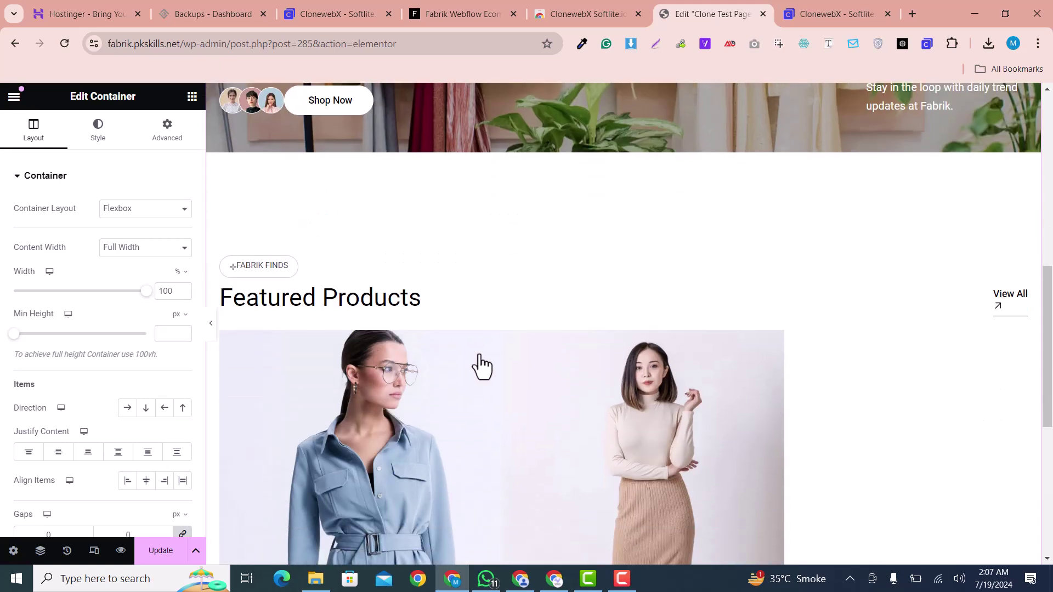
scroll(535, 267, "up", 4)
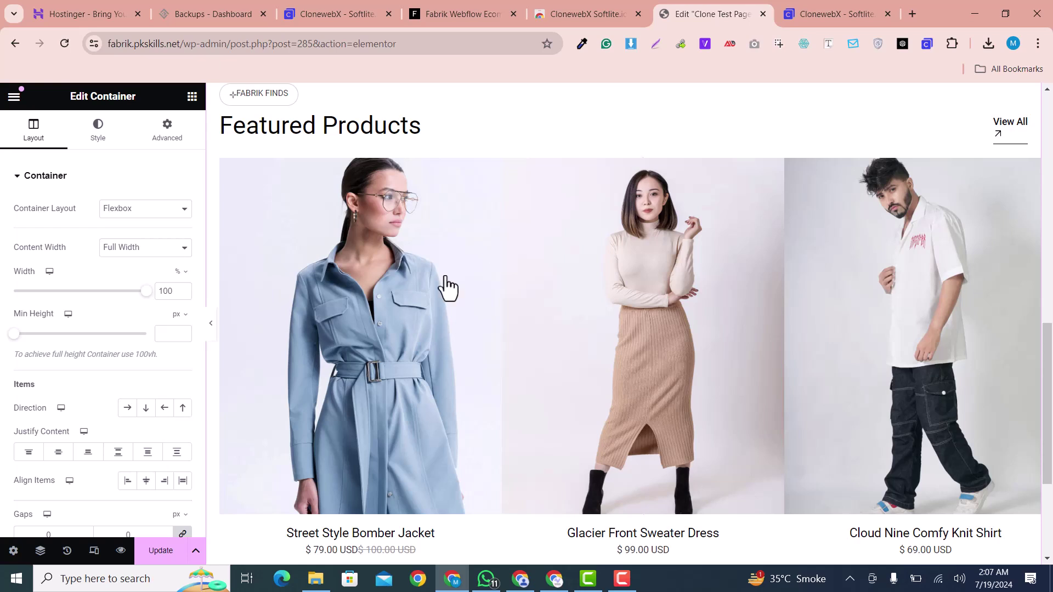
Select the jacket card's container in the Navigator and begin entering its margins.
left_click(250, 343)
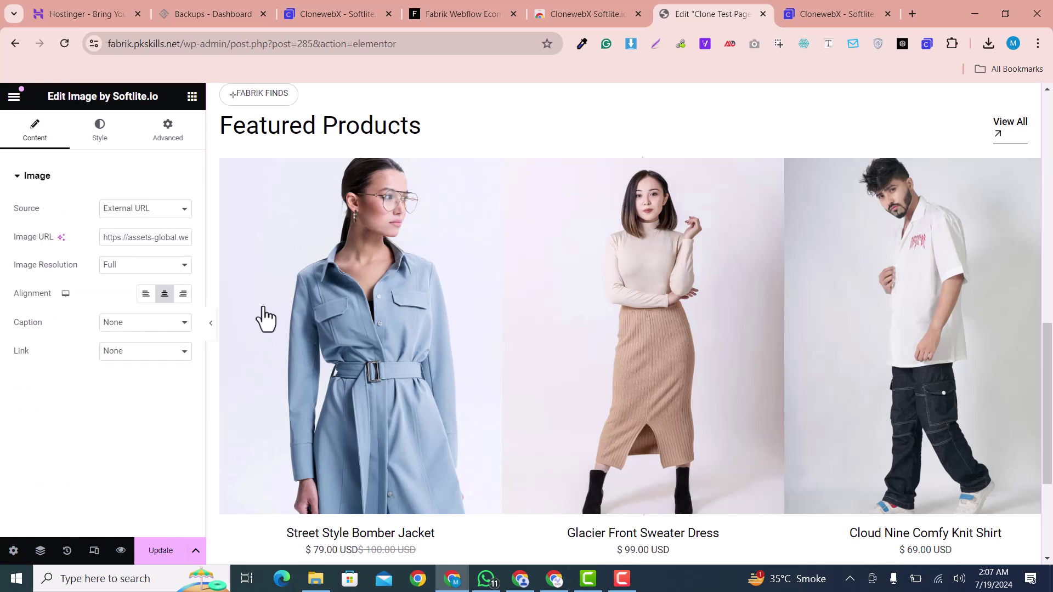
left_click(40, 550)
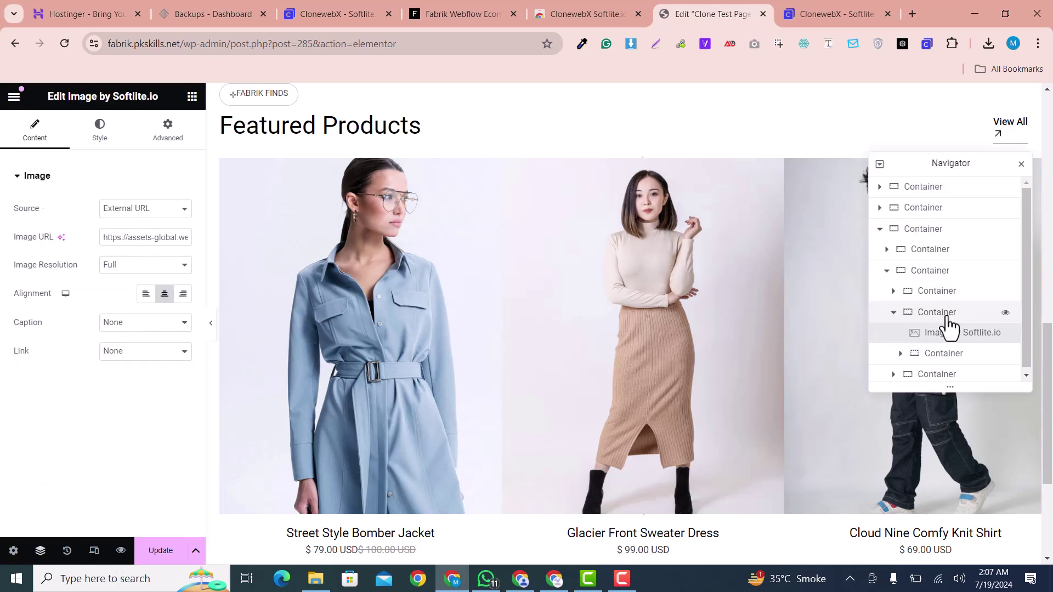
left_click(928, 354)
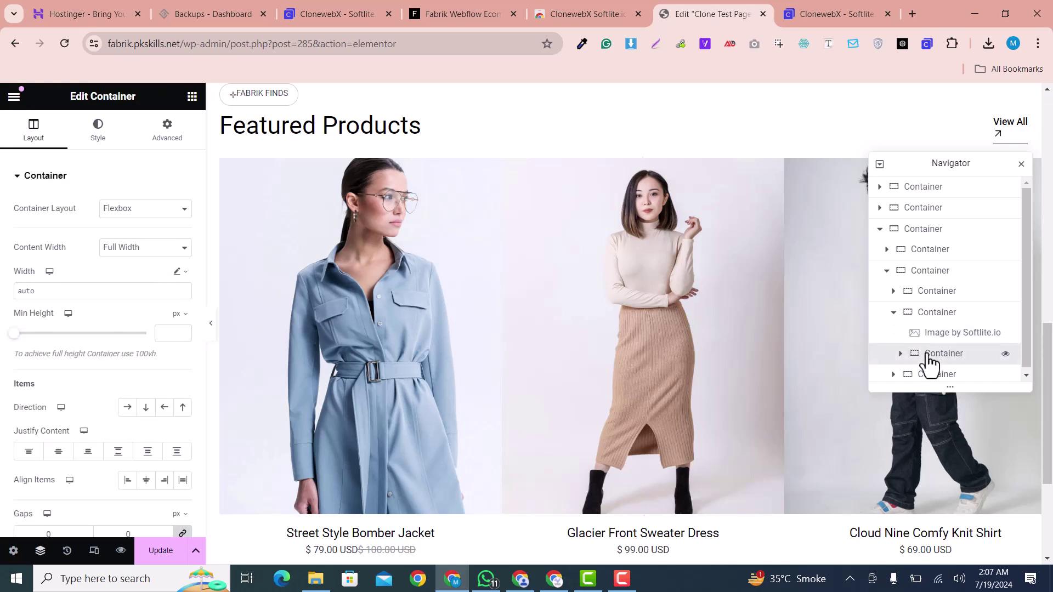
left_click(927, 318)
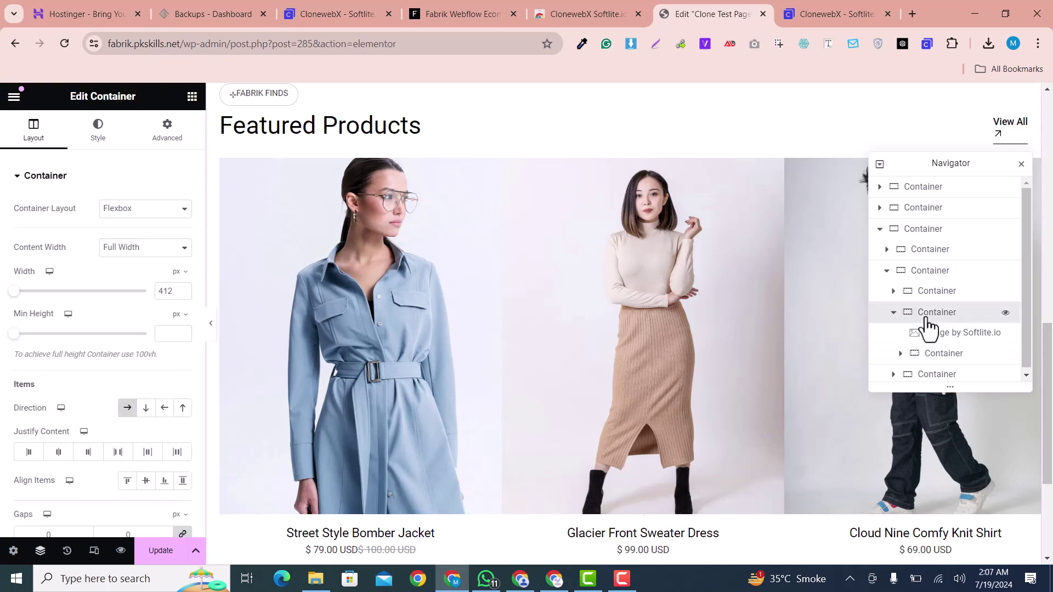
left_click(163, 147)
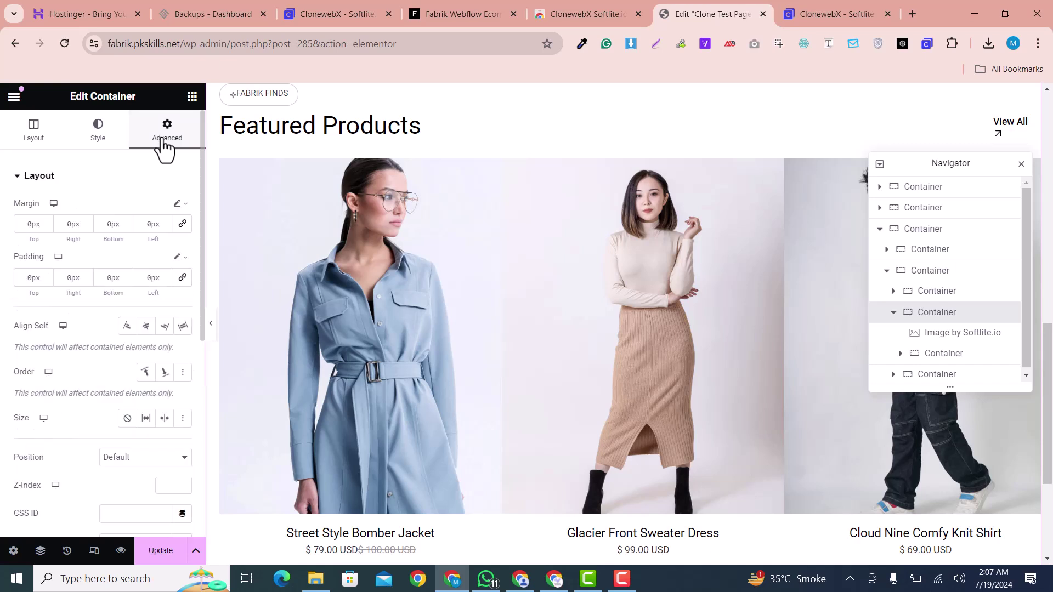
left_click(23, 225)
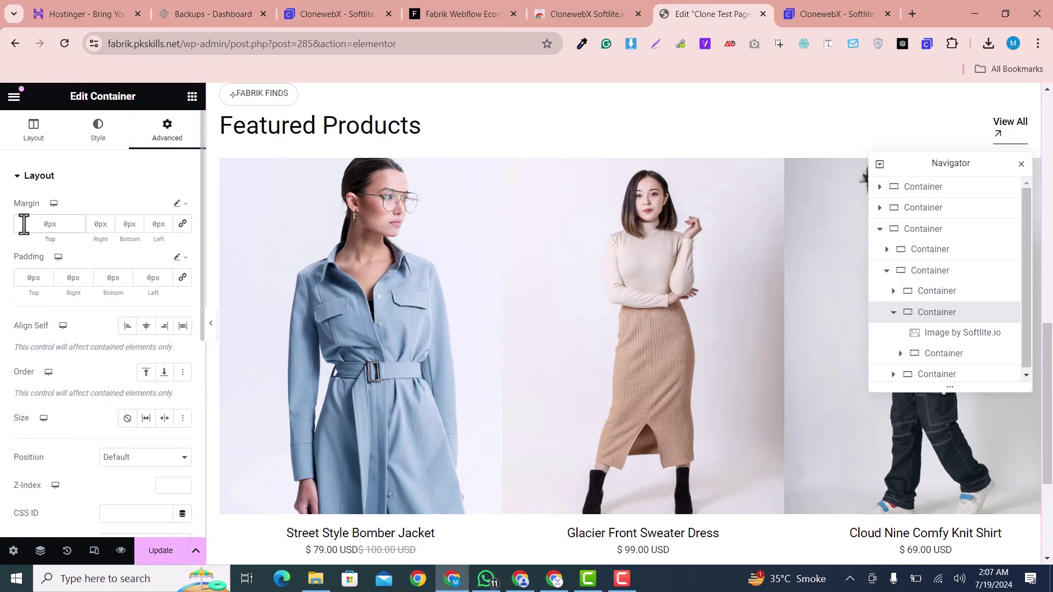
type("10")
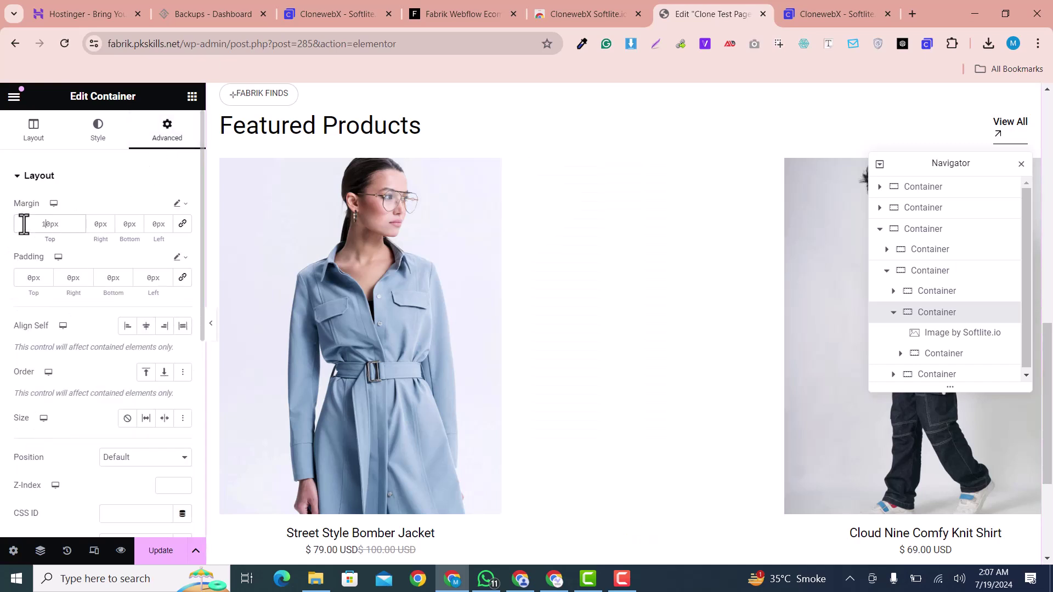
left_click(106, 224)
type("1")
left_click(124, 224)
type("1")
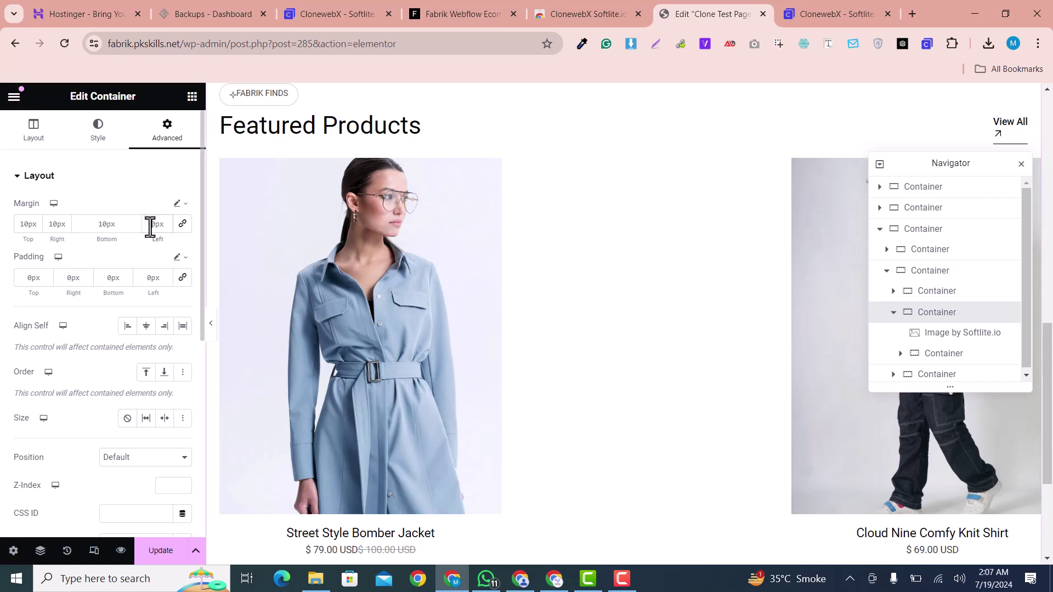
type("1")
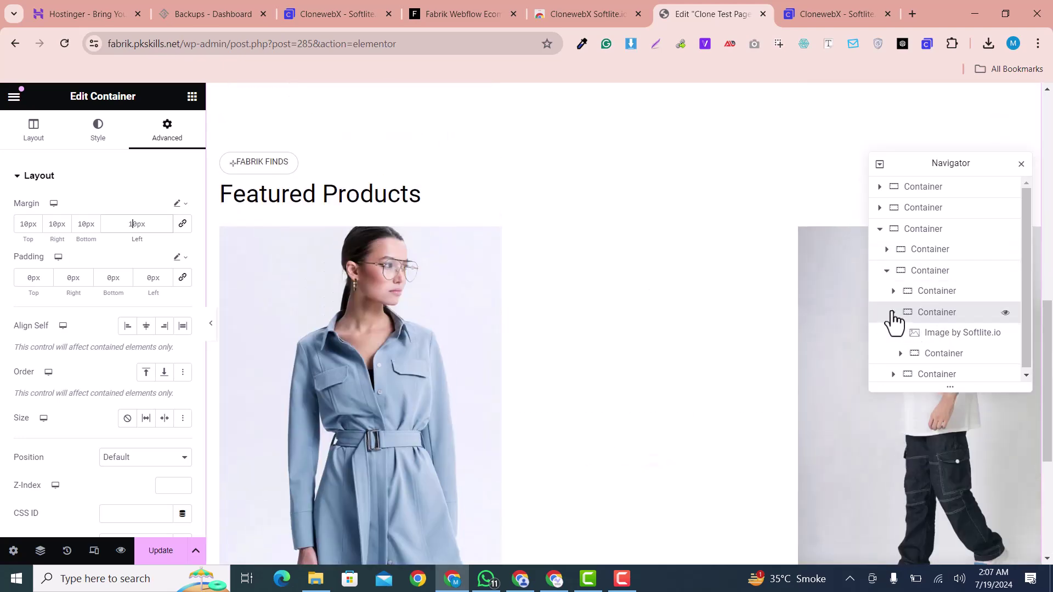
Select the product card container in the Navigator and show its spacing settings.
left_click(893, 313)
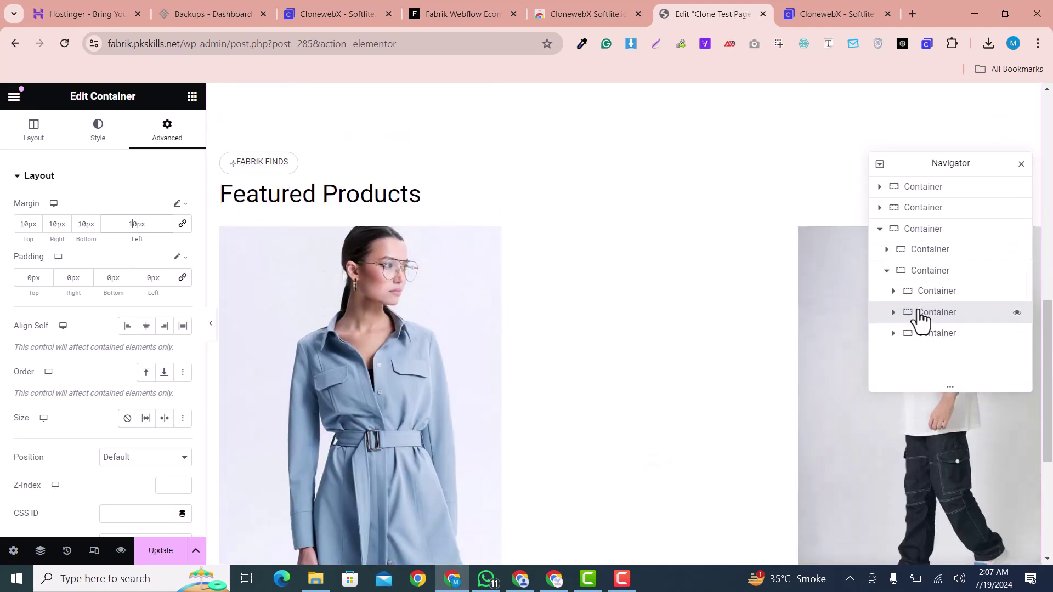
left_click(893, 291)
left_click(936, 301)
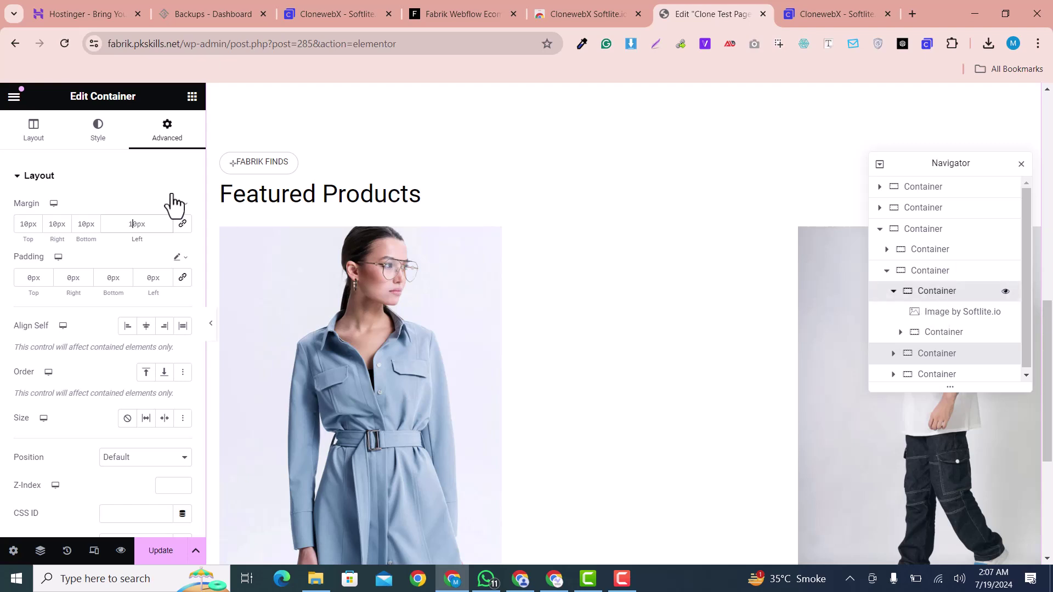
left_click(603, 307)
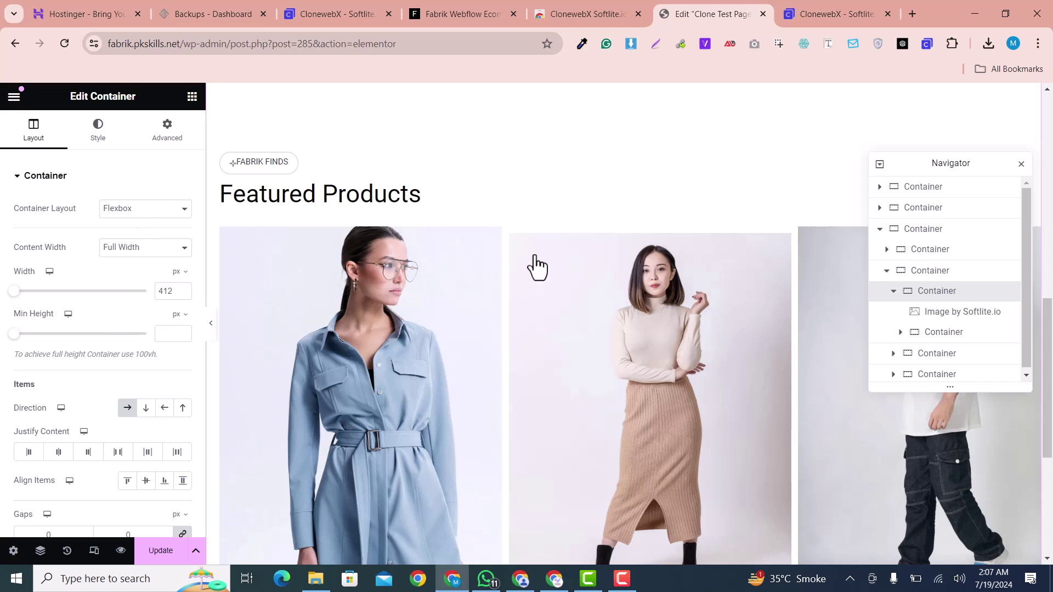
left_click(166, 132)
Set the card container's top, right, bottom and left margins to 10px.
left_click(26, 224)
type("10")
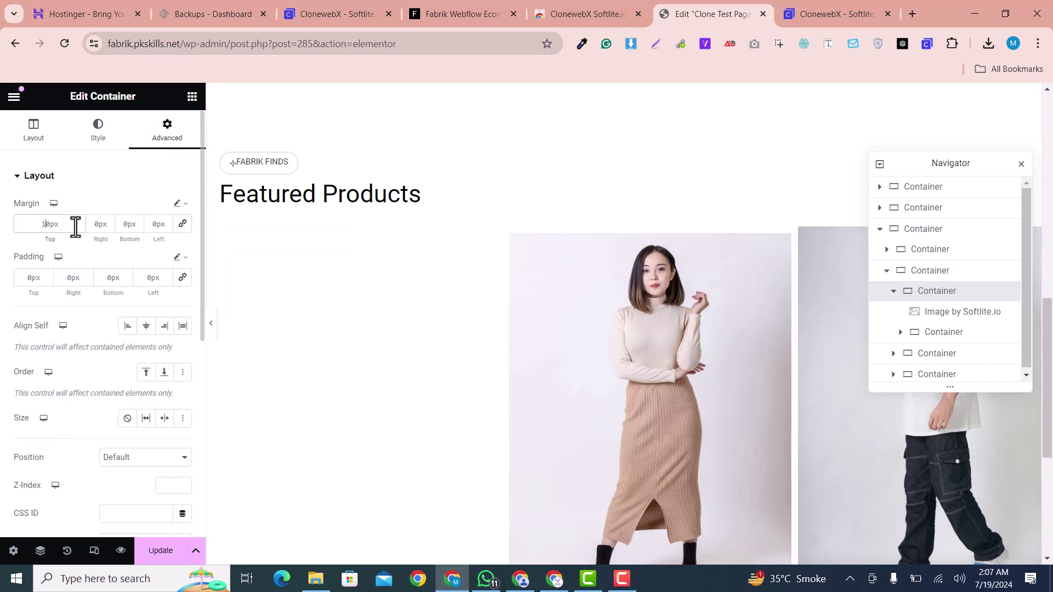
key("Tab")
type("10")
key("Tab")
type("10")
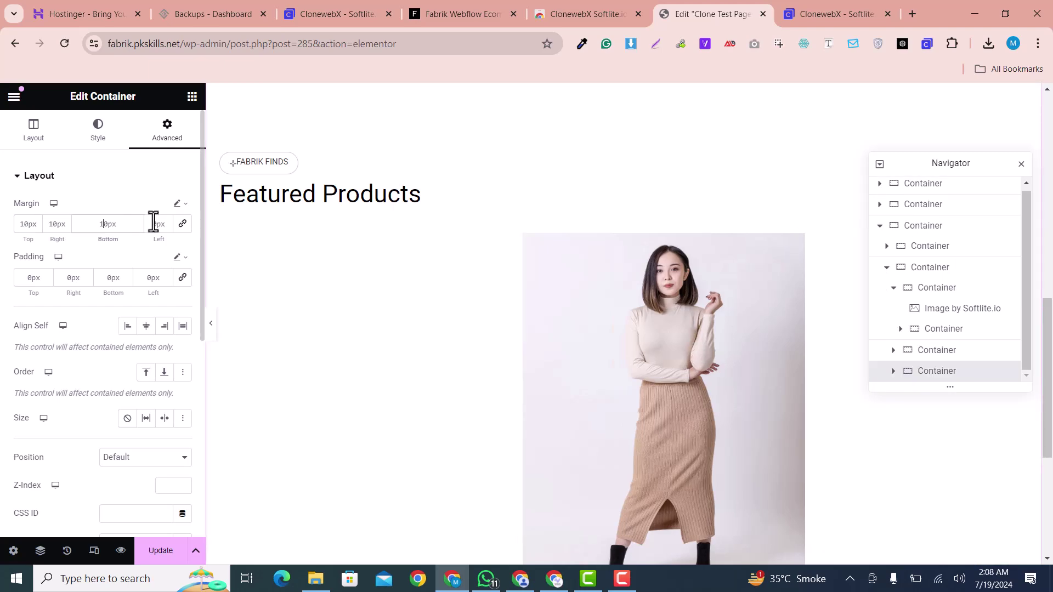
key("Tab")
type("10")
scroll(749, 347, "down", 5)
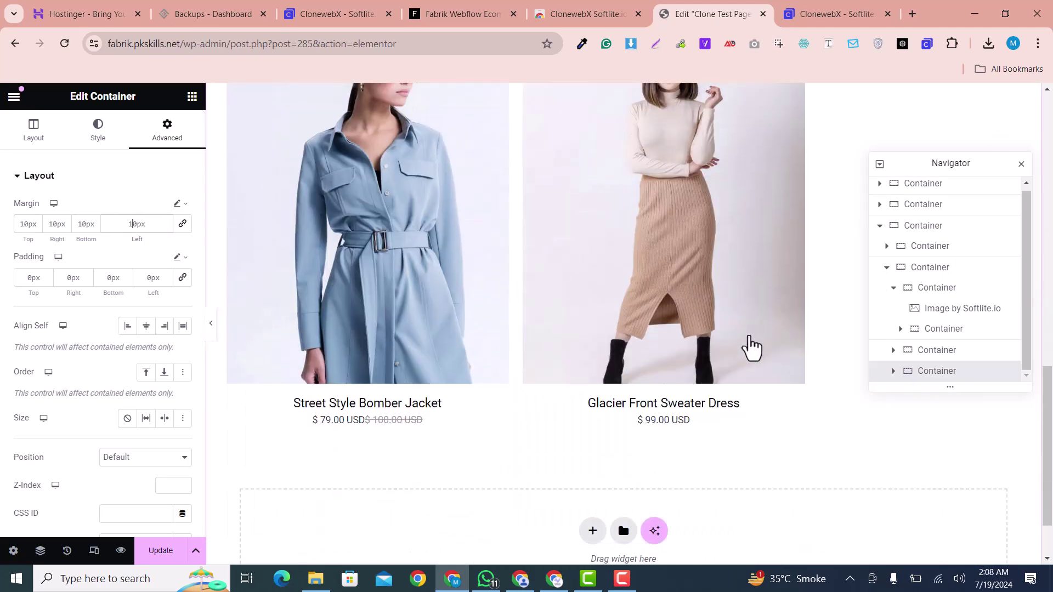
Scroll through the cloned page from the FABRIK navbar down to Featured Products.
scroll(526, 433, "down", 4)
left_click(400, 486)
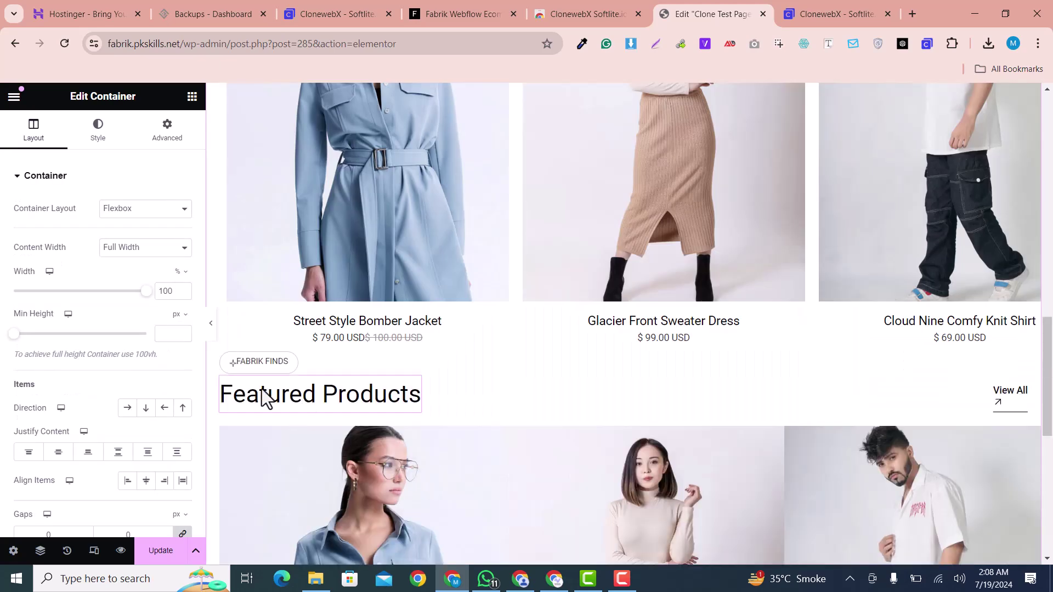
scroll(497, 389, "up", 7)
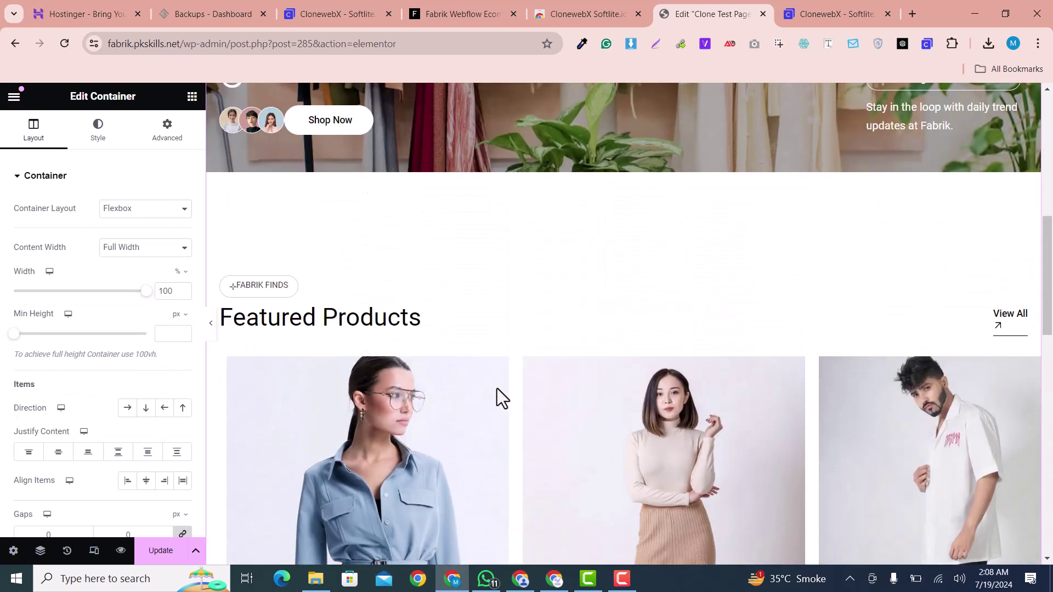
scroll(497, 388, "up", 4)
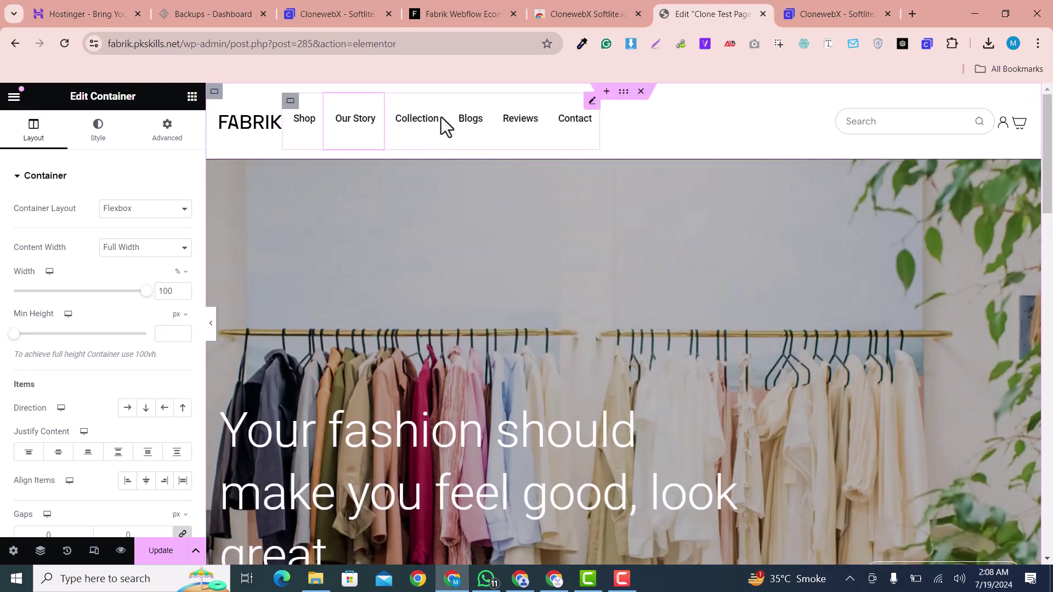
scroll(537, 304, "down", 5)
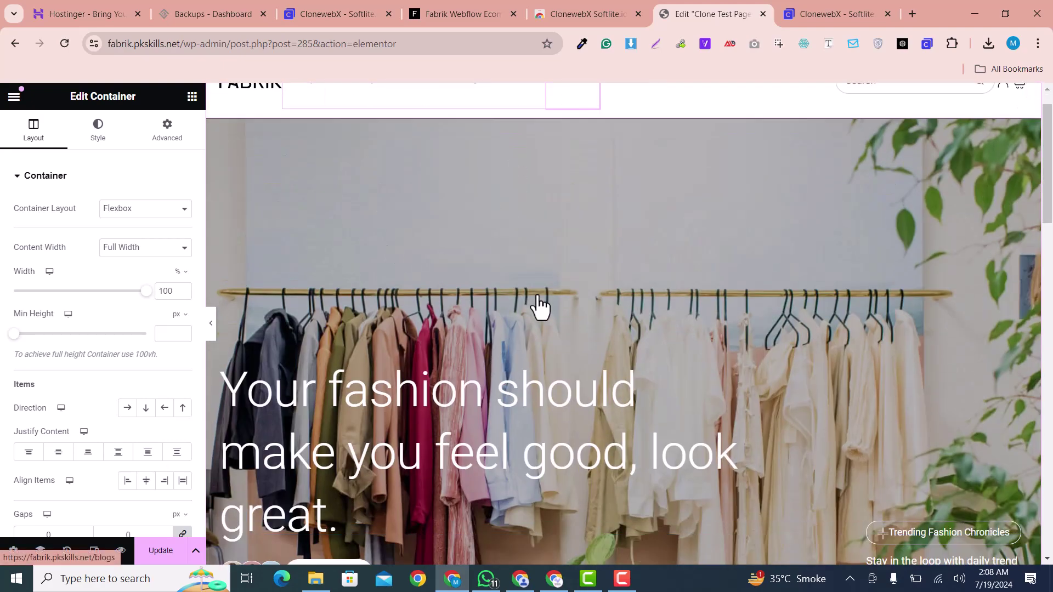
scroll(511, 294, "down", 3)
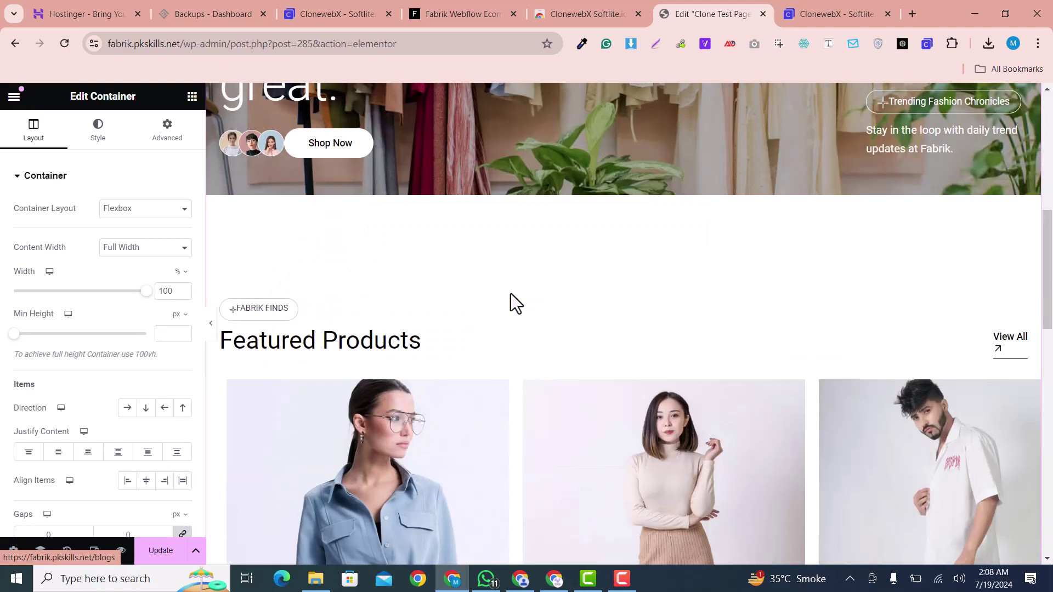
scroll(511, 294, "up", 8)
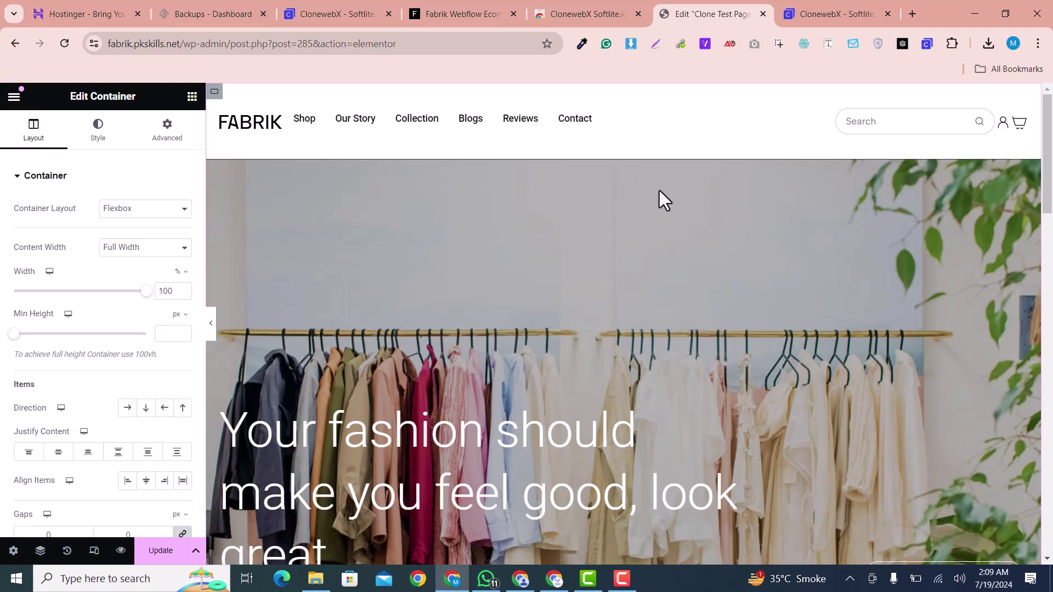
scroll(664, 263, "down", 6)
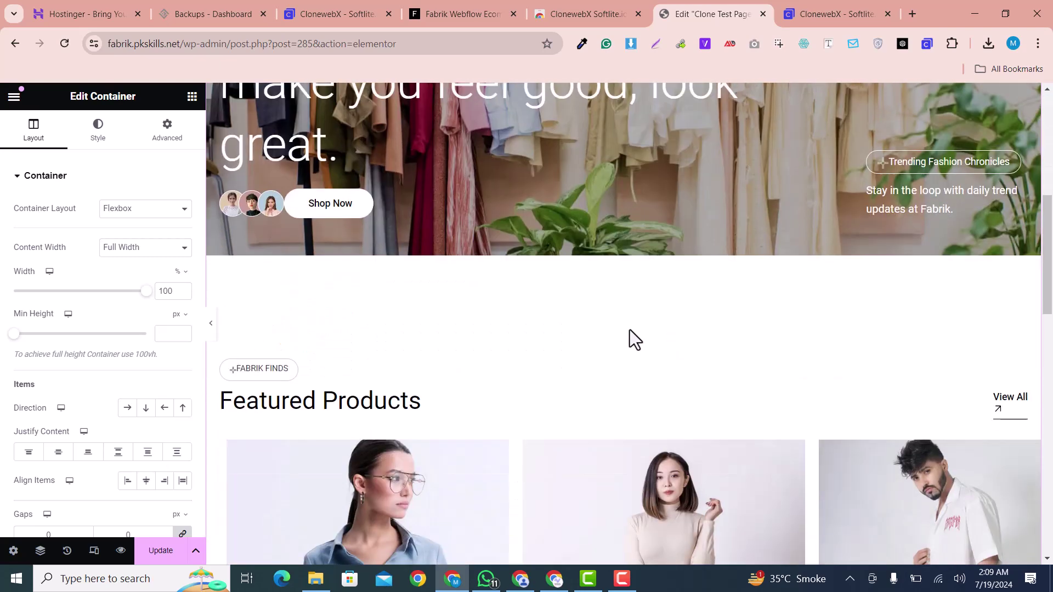
scroll(630, 339, "up", 1)
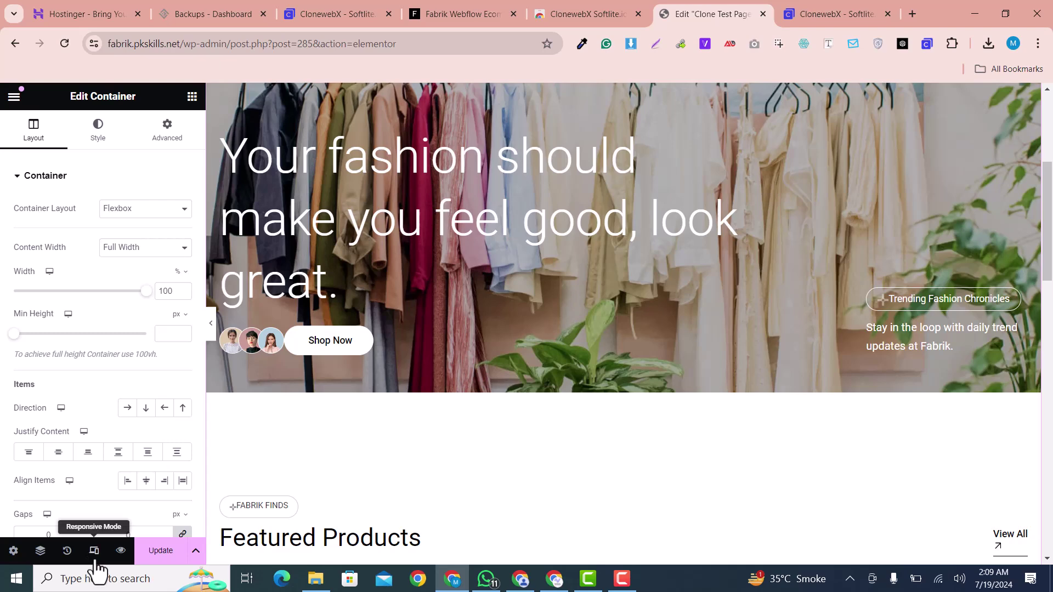
In responsive preview, inspect the hero heading, Shop Now button and Trending Fashion Chronicles text.
key("ctrl+shift+m")
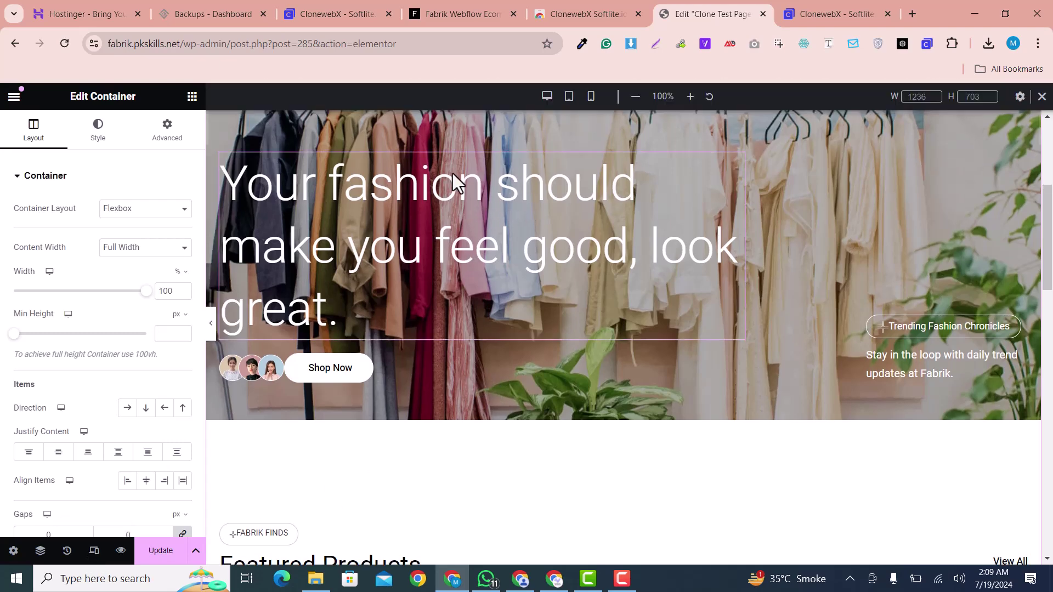
left_click(439, 225)
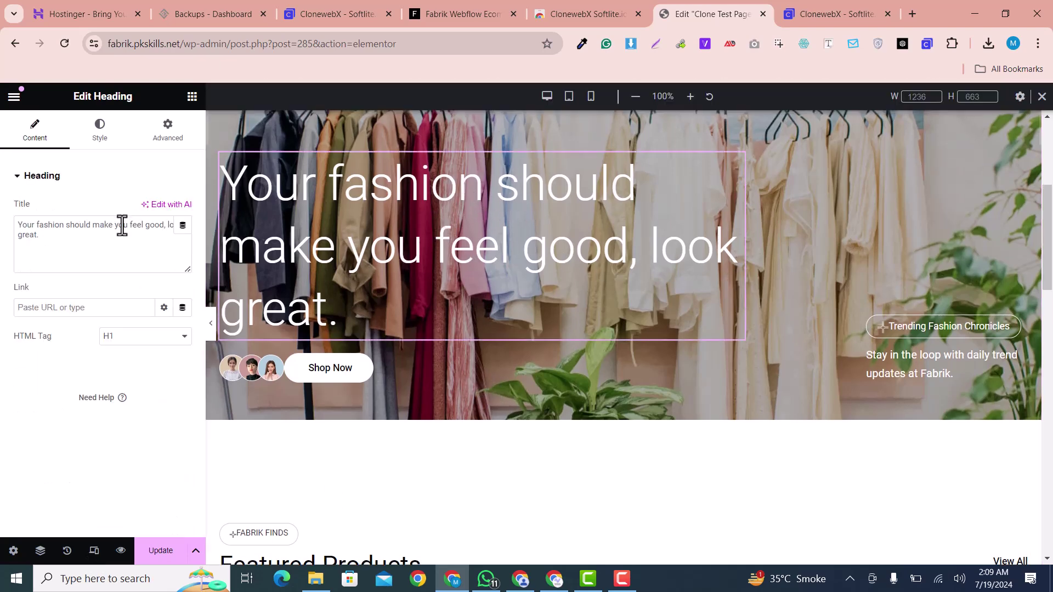
key("ctrl+a")
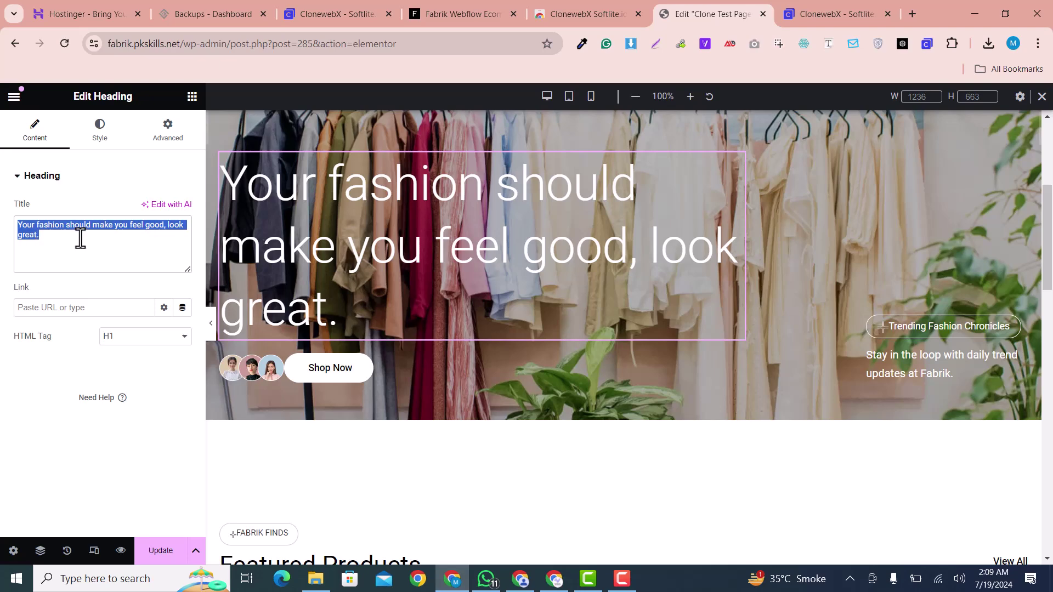
left_click(348, 374)
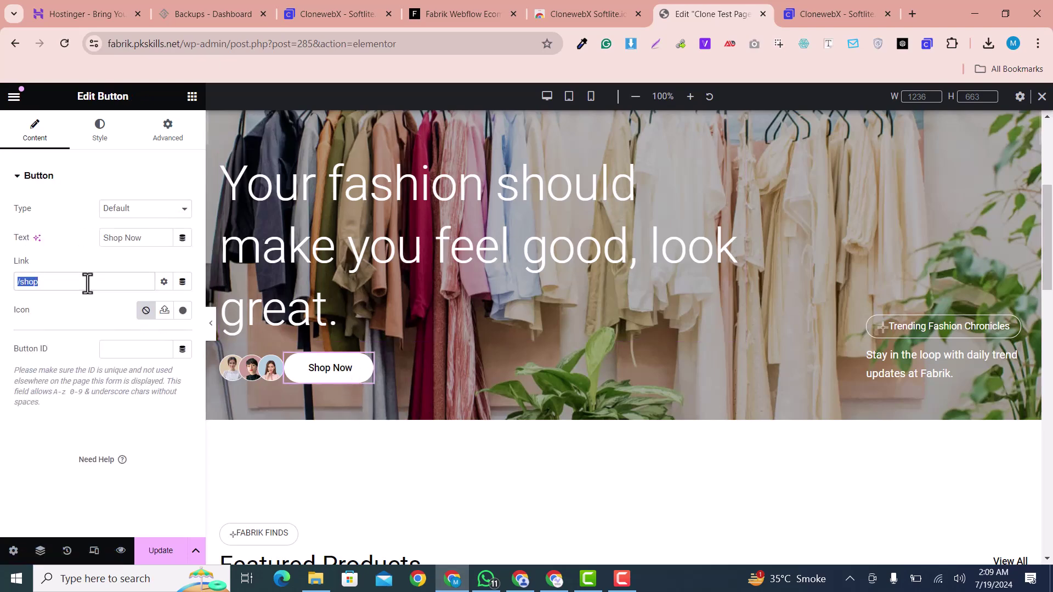
left_click(969, 335)
triple_click(71, 298)
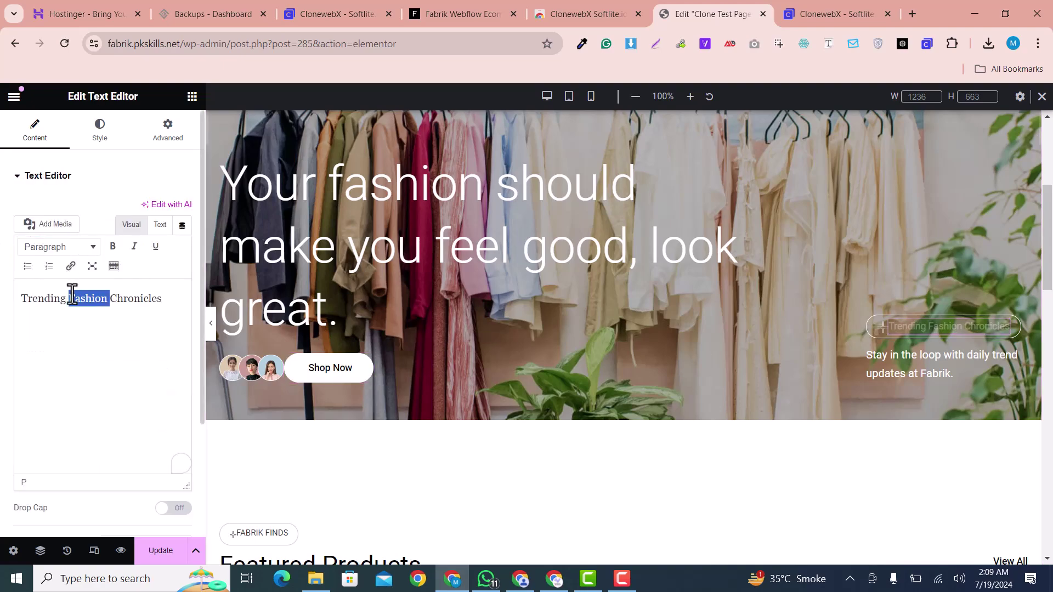
Save the page with Update and open its live preview.
scroll(793, 395, "down", 5)
scroll(466, 492, "up", 4)
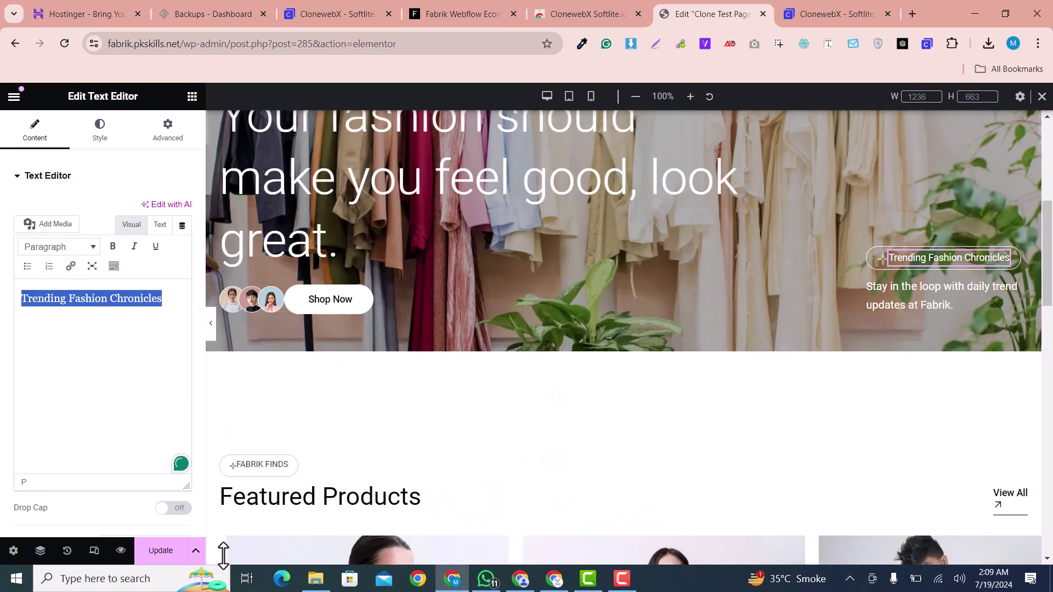
left_click(159, 551)
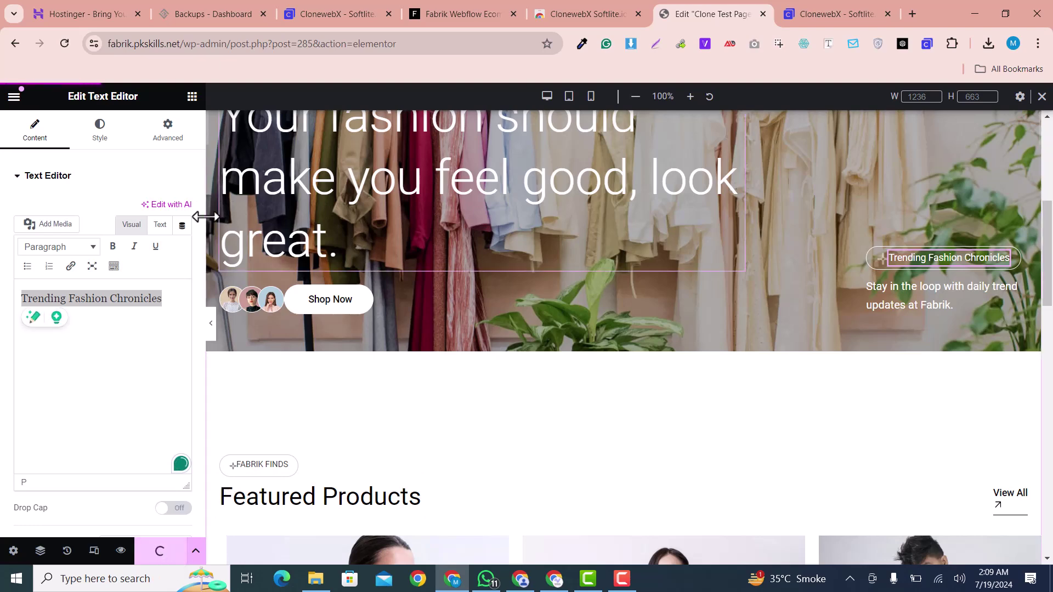
left_click(121, 551)
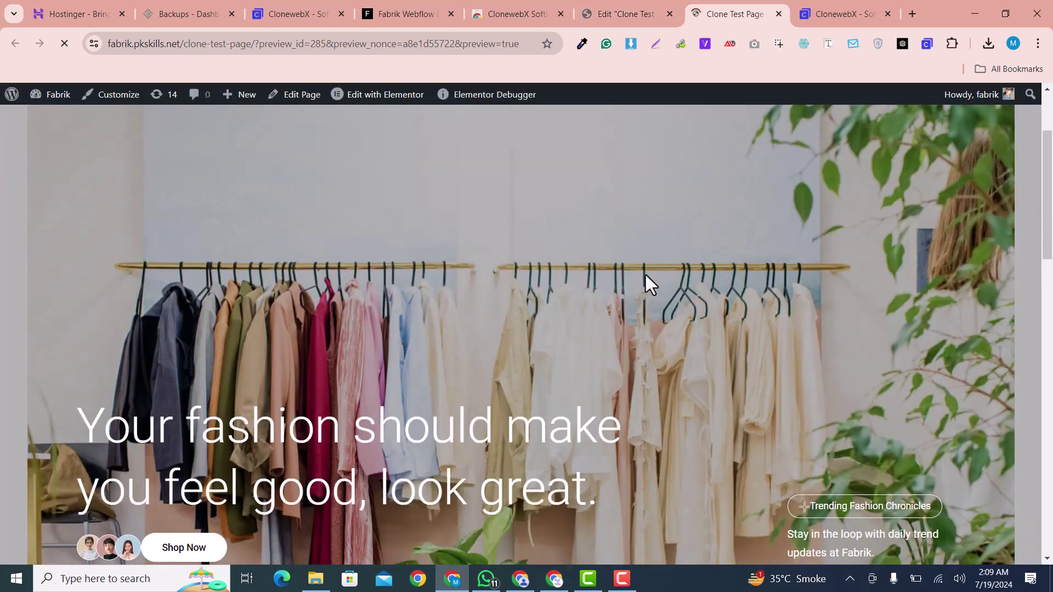
Scroll the live preview through header, hero and Featured Products, trying the header search box.
left_click_drag(1045, 203, 1035, 336)
scroll(849, 345, "down", 6)
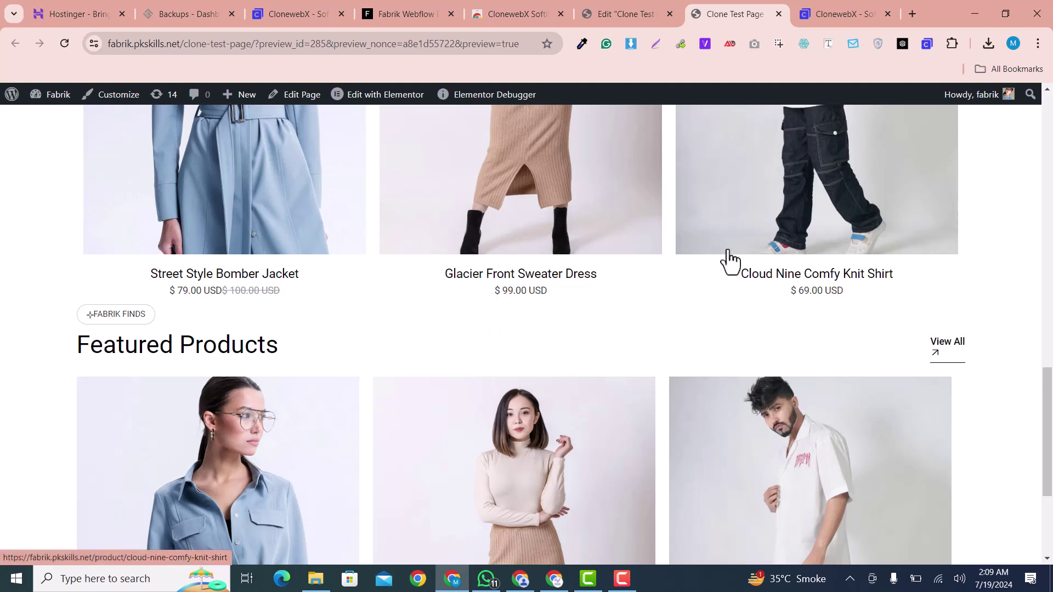
scroll(729, 258, "down", 3)
scroll(365, 310, "down", 2)
scroll(366, 310, "up", 10)
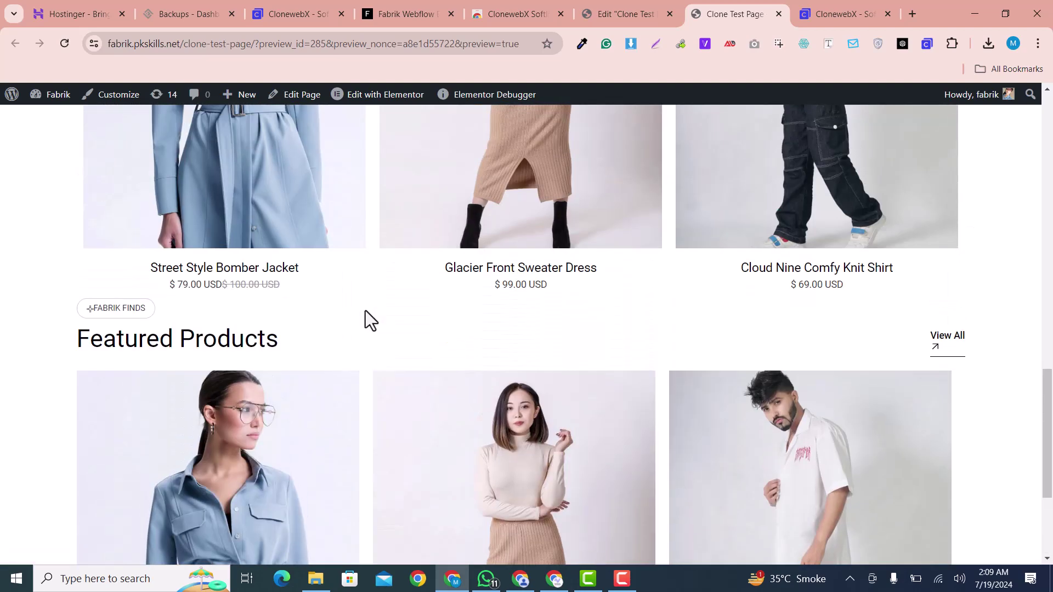
scroll(365, 311, "up", 15)
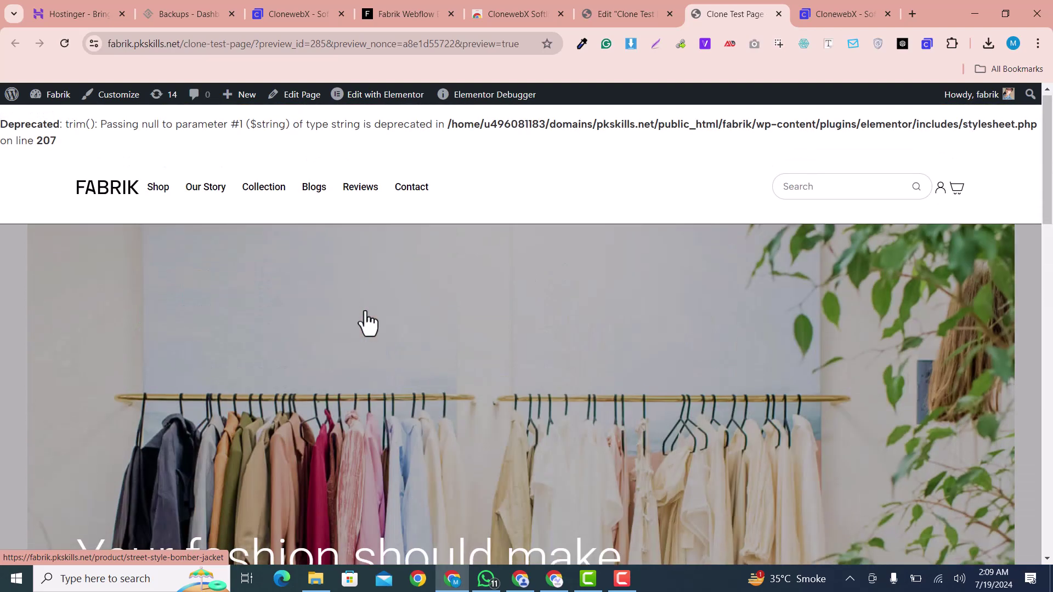
scroll(317, 251, "down", 1)
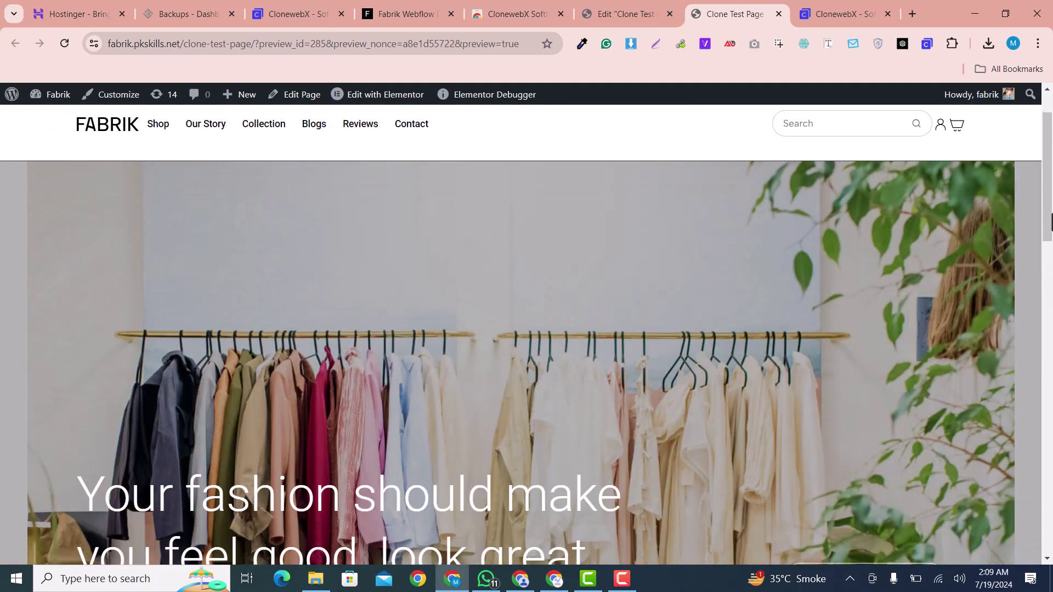
left_click_drag(1052, 222, 1052, 214)
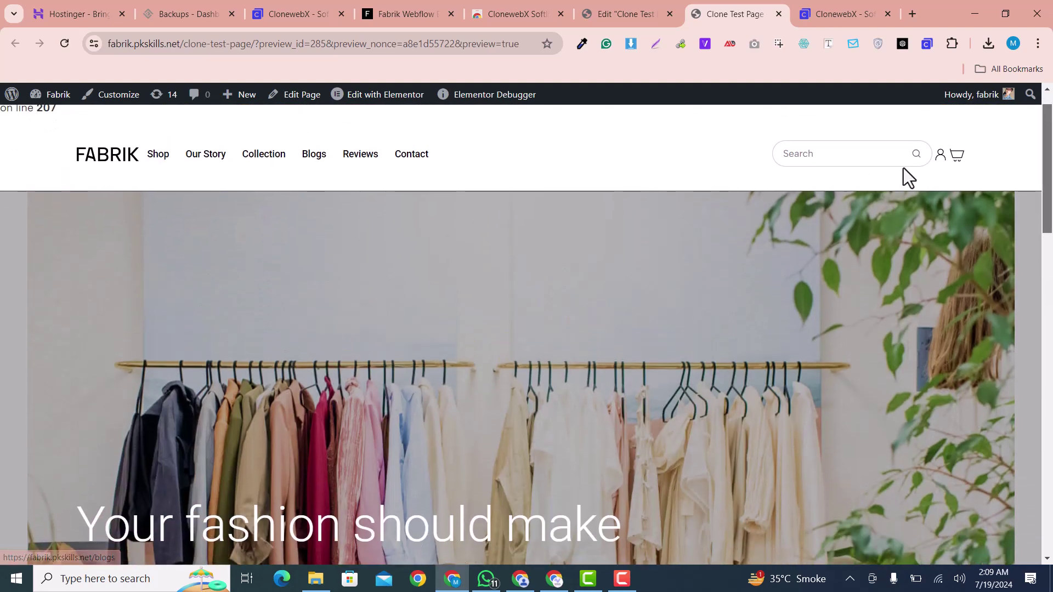
left_click(845, 155)
left_click_drag(1046, 181, 1052, 222)
scroll(307, 343, "down", 3)
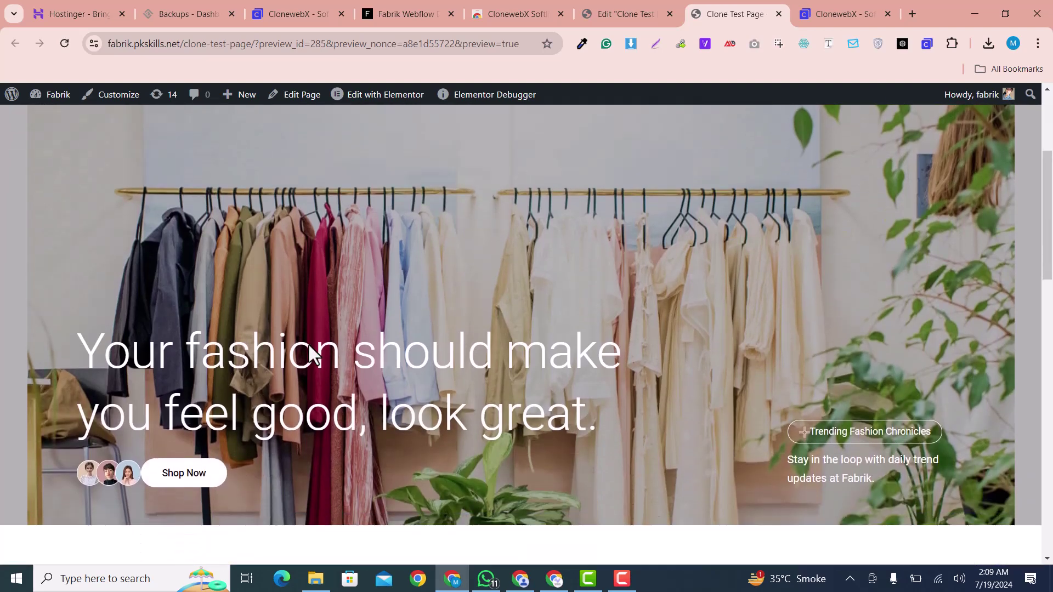
scroll(308, 343, "up", 3)
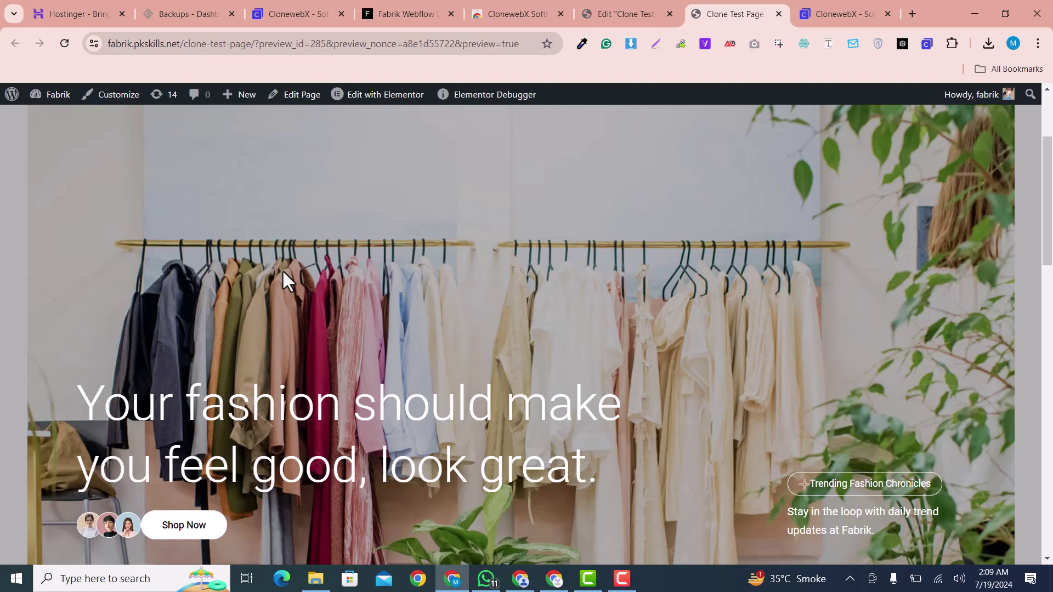